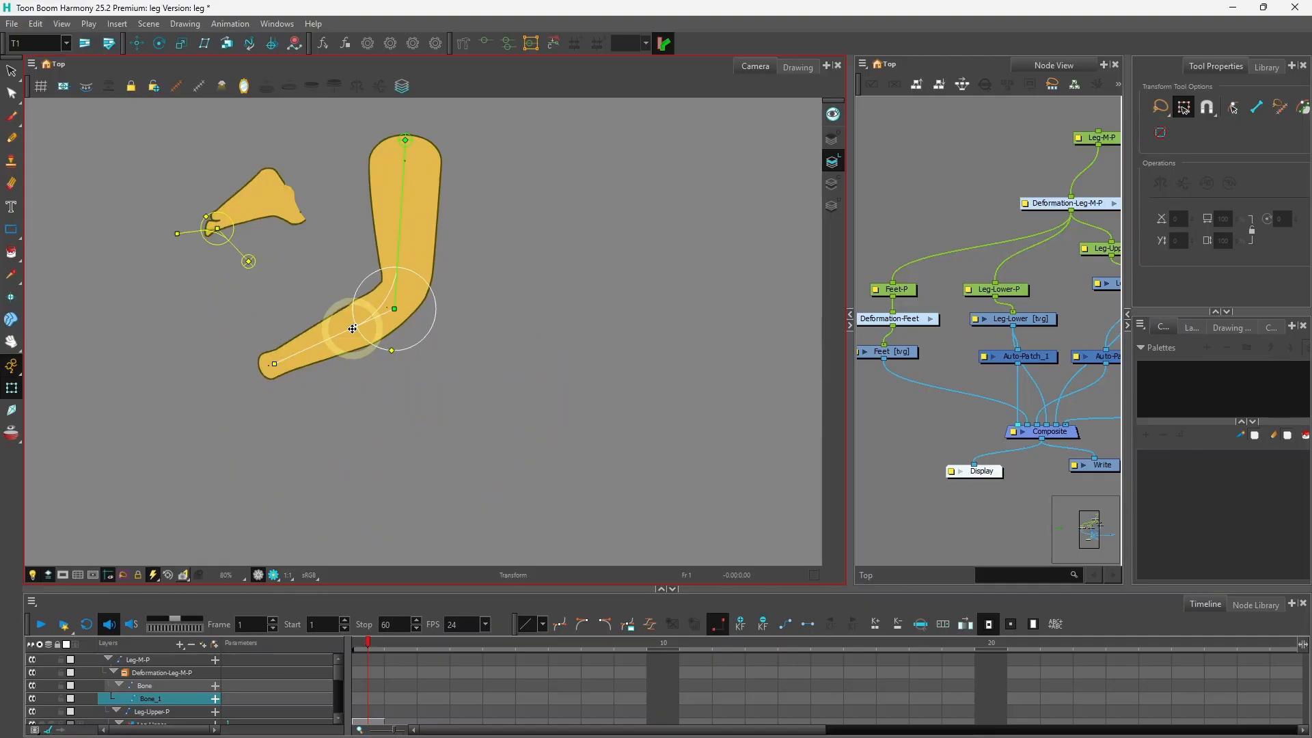
Step: Test the finished leg rig by rotating the lower-leg bone back and forth and bending the foot bone
drag(353, 328, 404, 364)
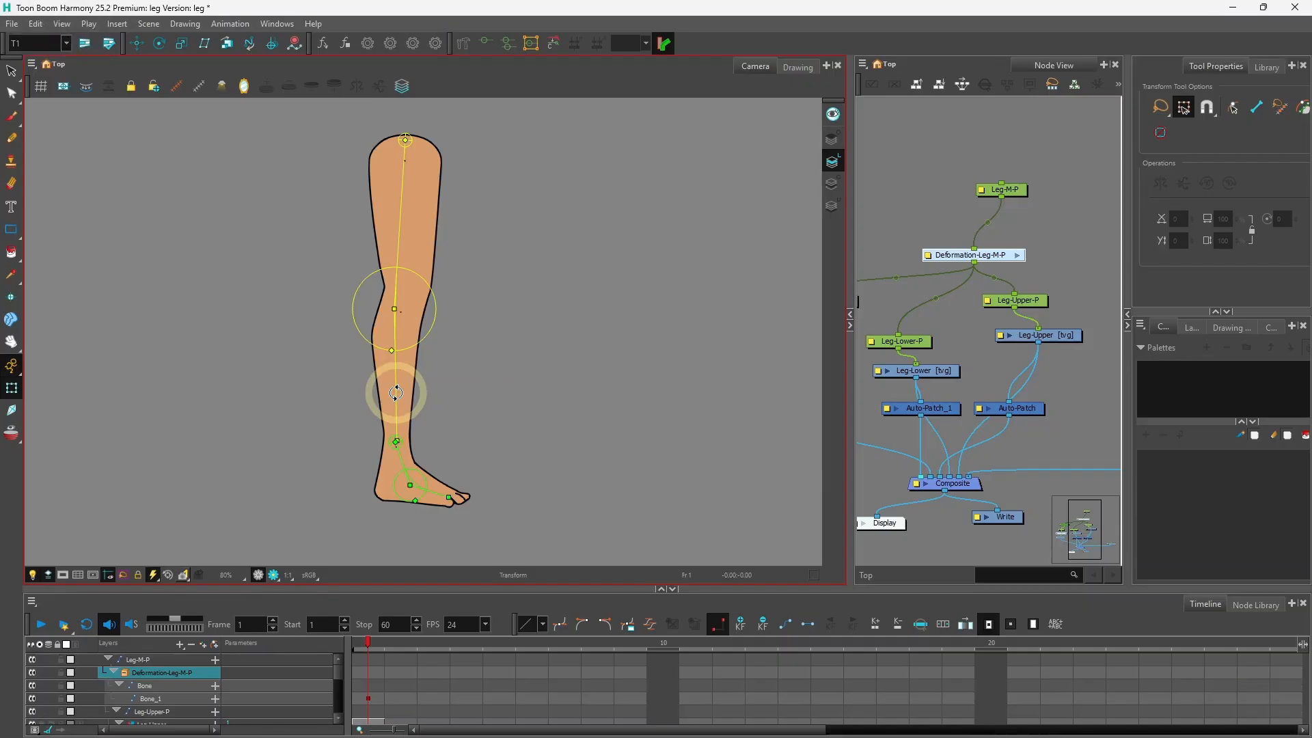
click(388, 393)
mouse_move(388, 393)
mouse_down()
mouse_move(321, 340)
mouse_move(404, 373)
mouse_up()
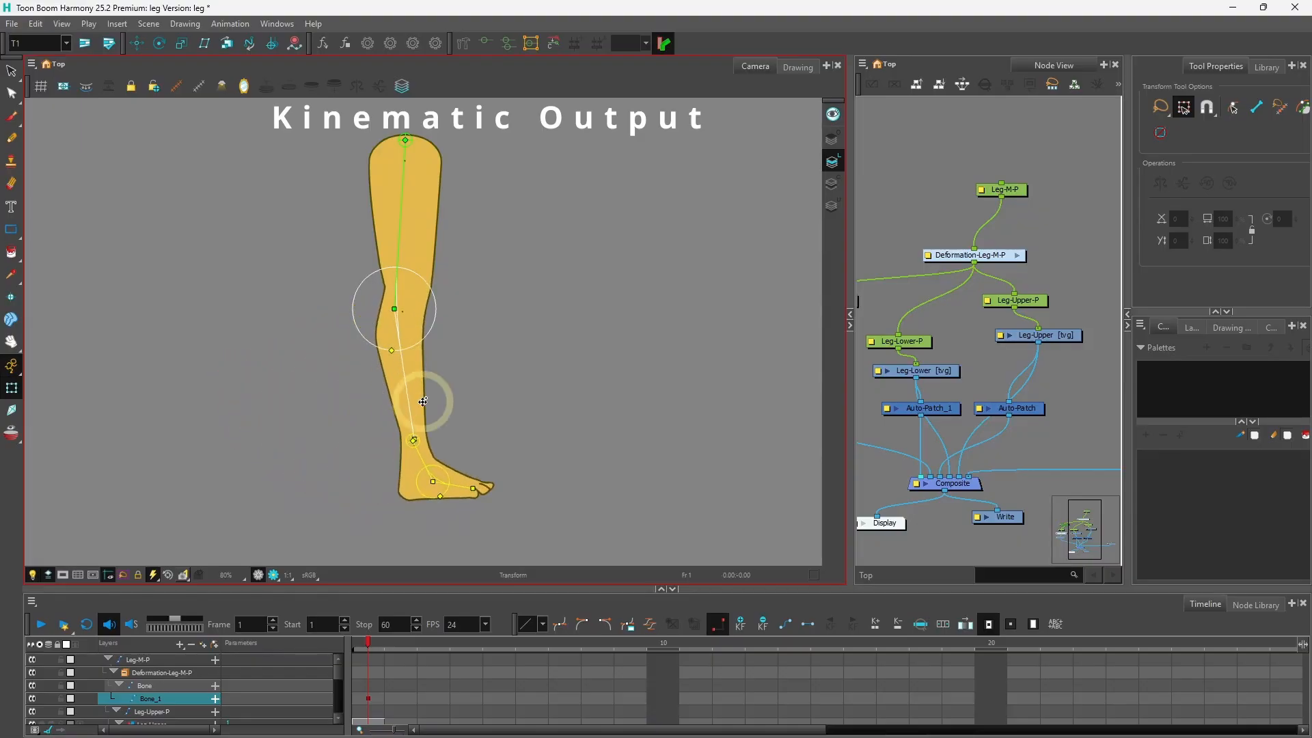
mouse_move(459, 487)
mouse_down()
mouse_move(461, 471)
mouse_move(460, 496)
mouse_up()
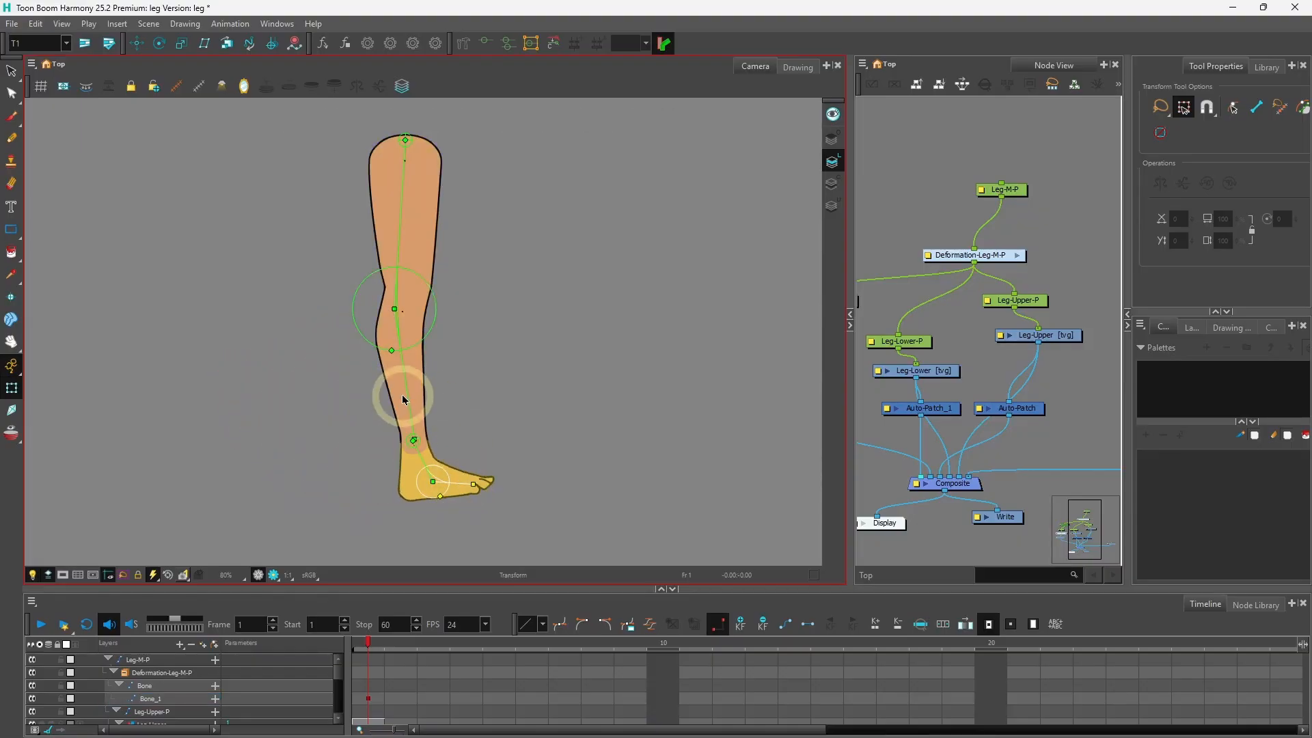
drag(401, 389, 331, 320)
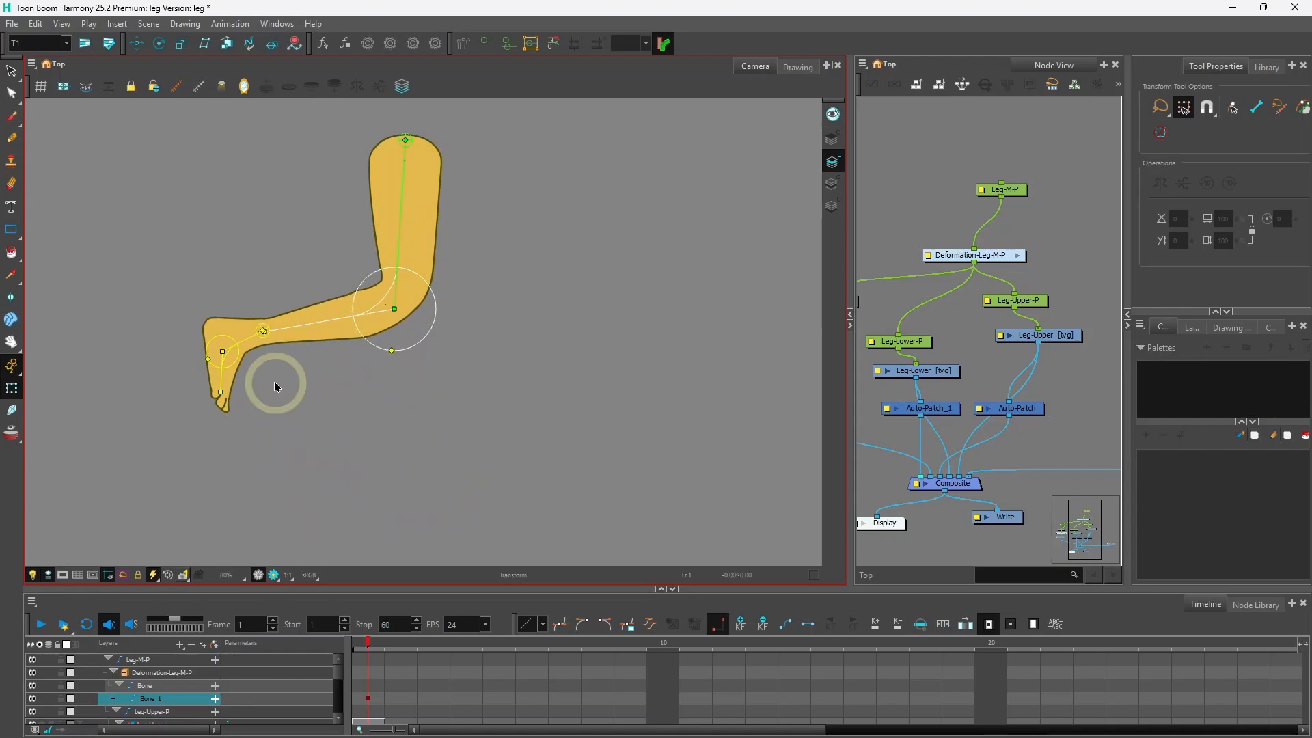
mouse_move(229, 375)
mouse_down()
mouse_move(234, 366)
mouse_move(228, 380)
mouse_up()
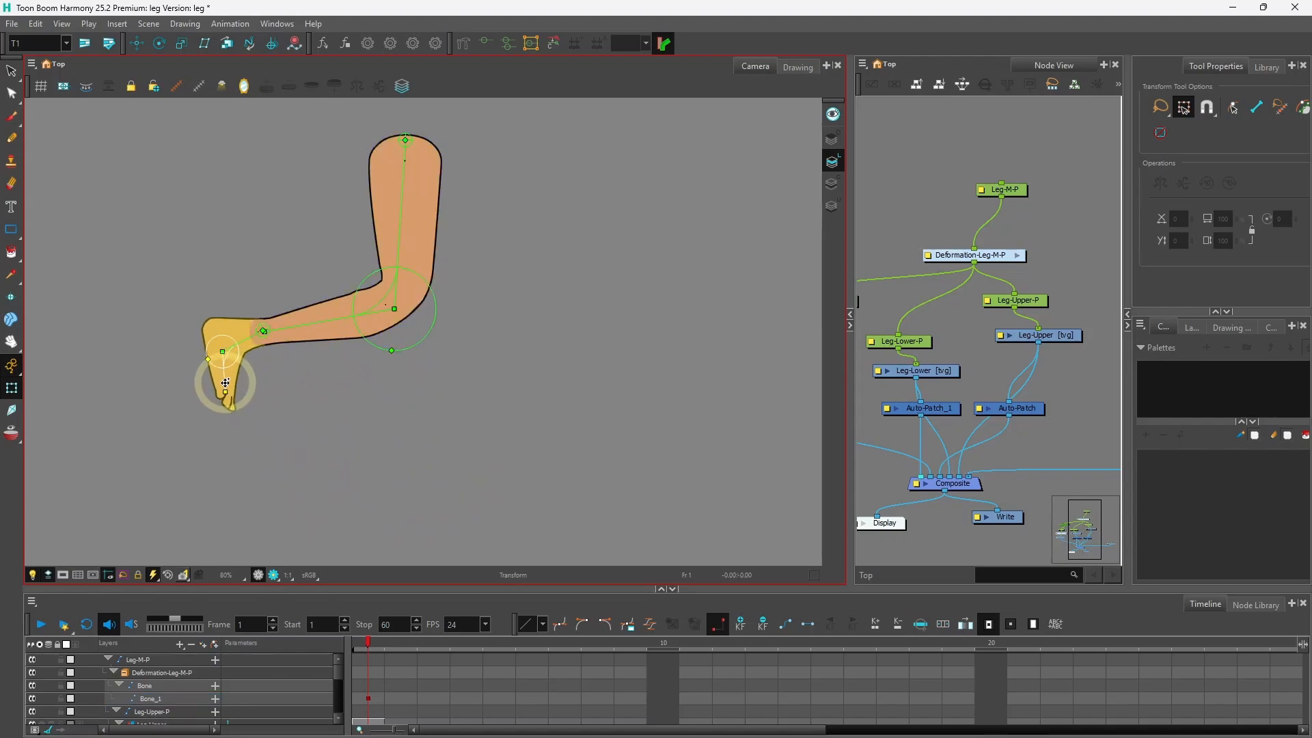
drag(308, 325, 394, 383)
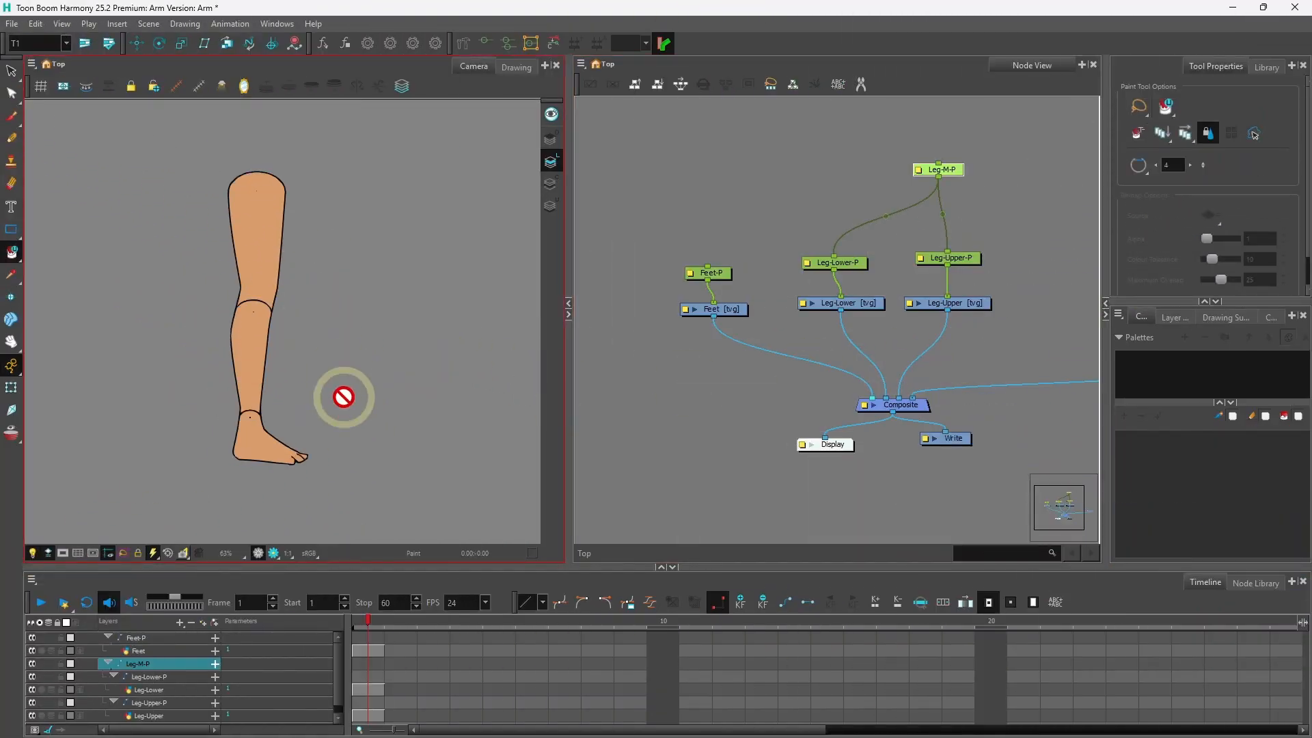
Step: Examine the line art of the Leg-Upper, Leg-Lower and Feet drawings one after another
click(966, 303)
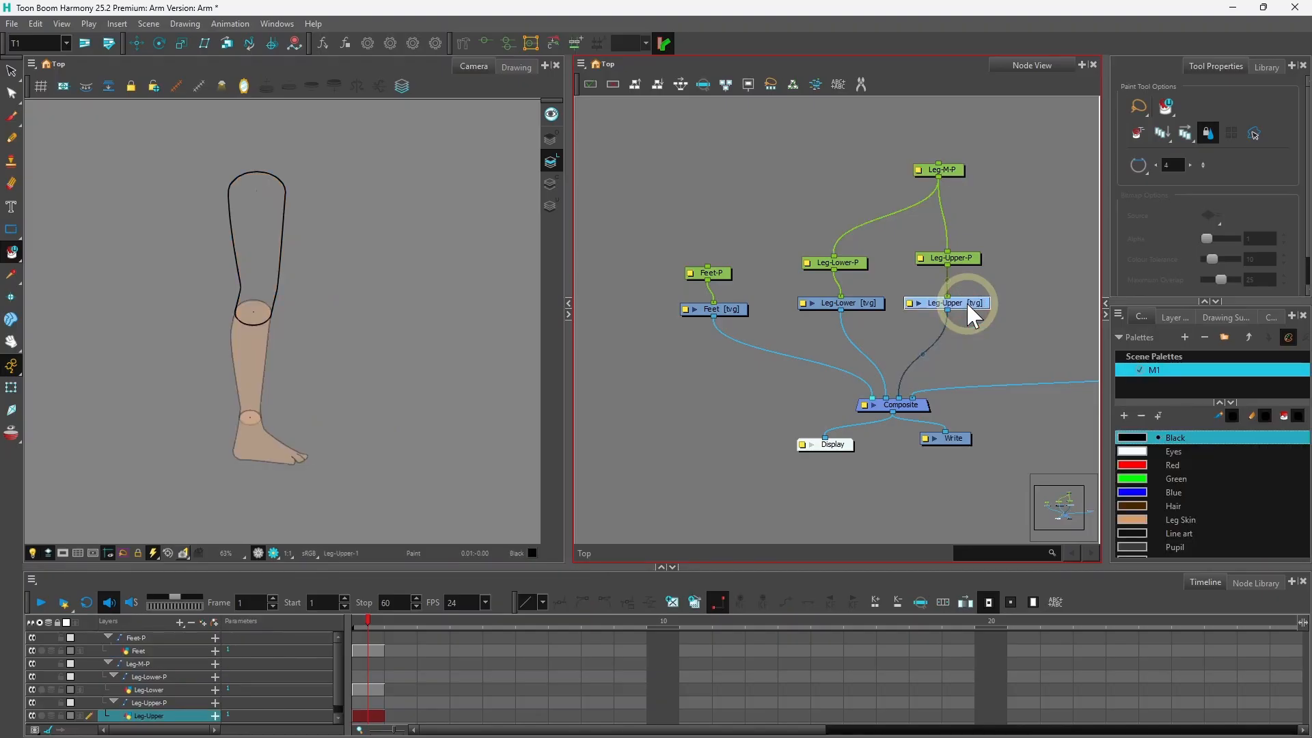
click(856, 302)
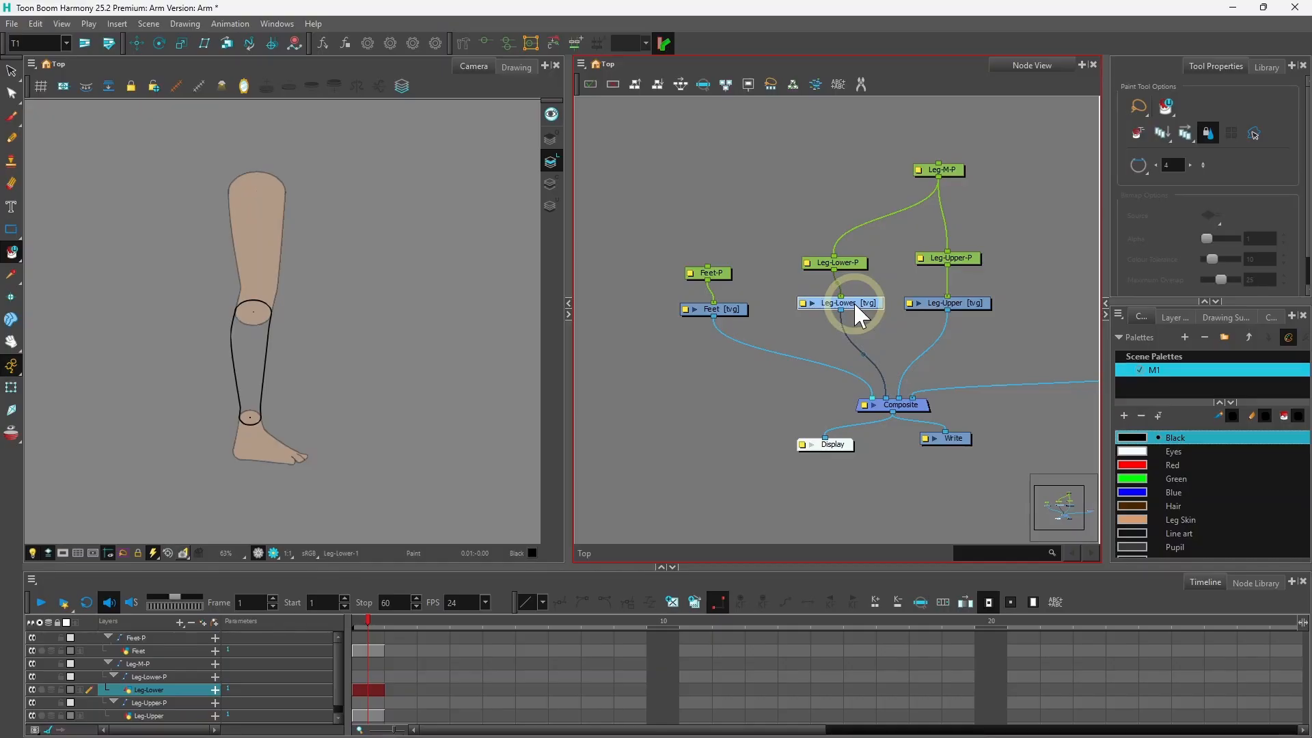
click(723, 313)
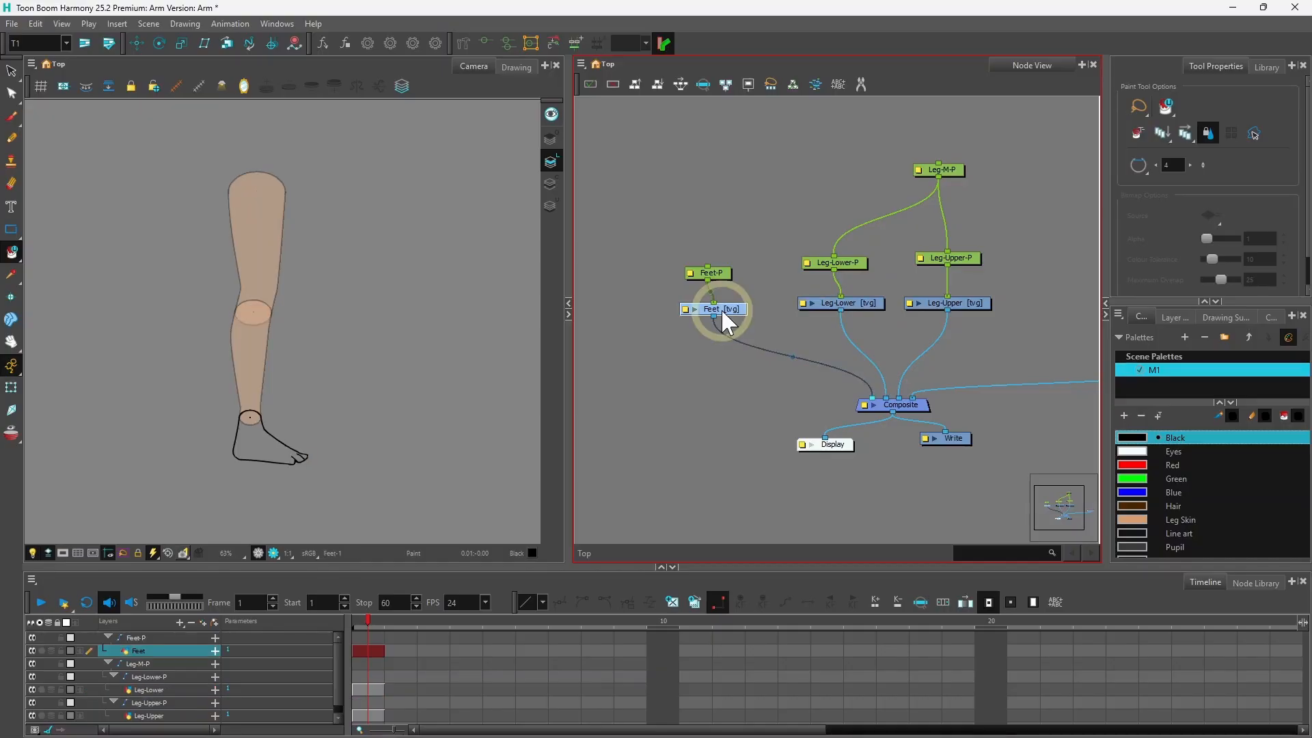
Step: Examine the colour art of the Leg-Upper, Leg-Lower and Feet drawings, including their open contours at the joints
click(953, 305)
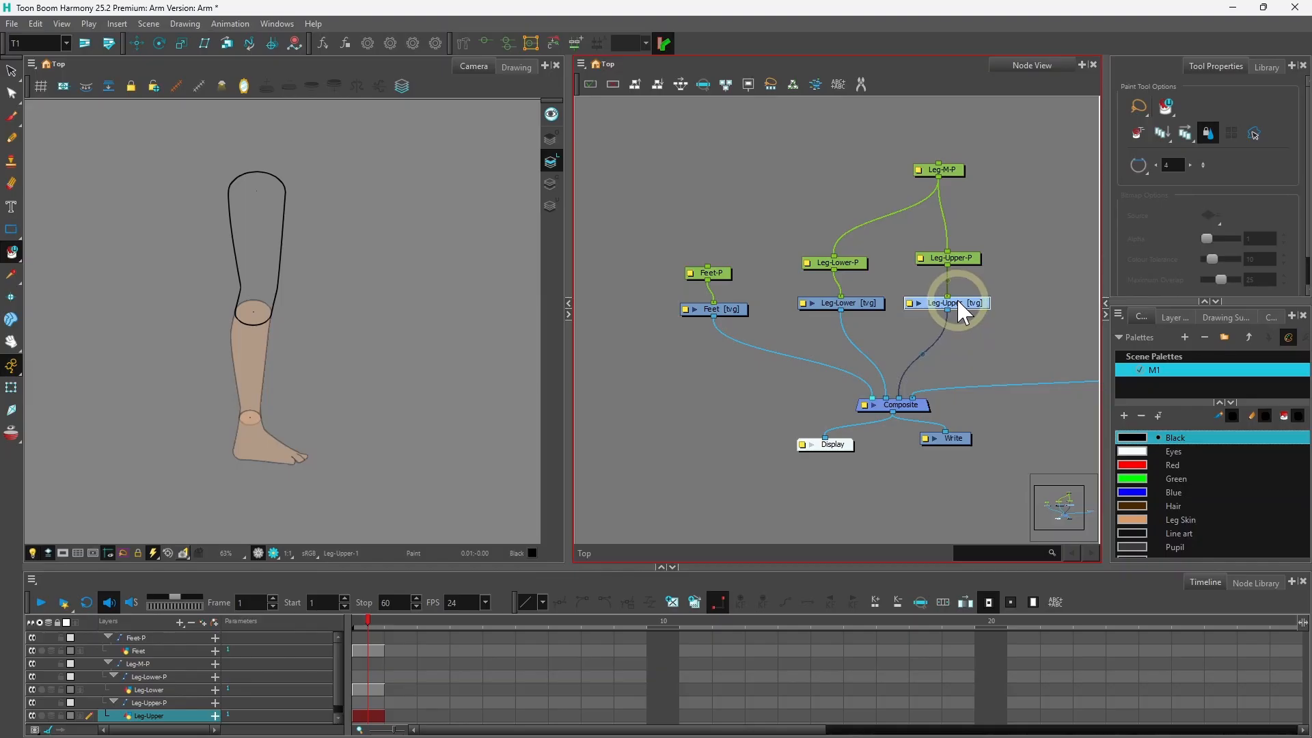
click(549, 182)
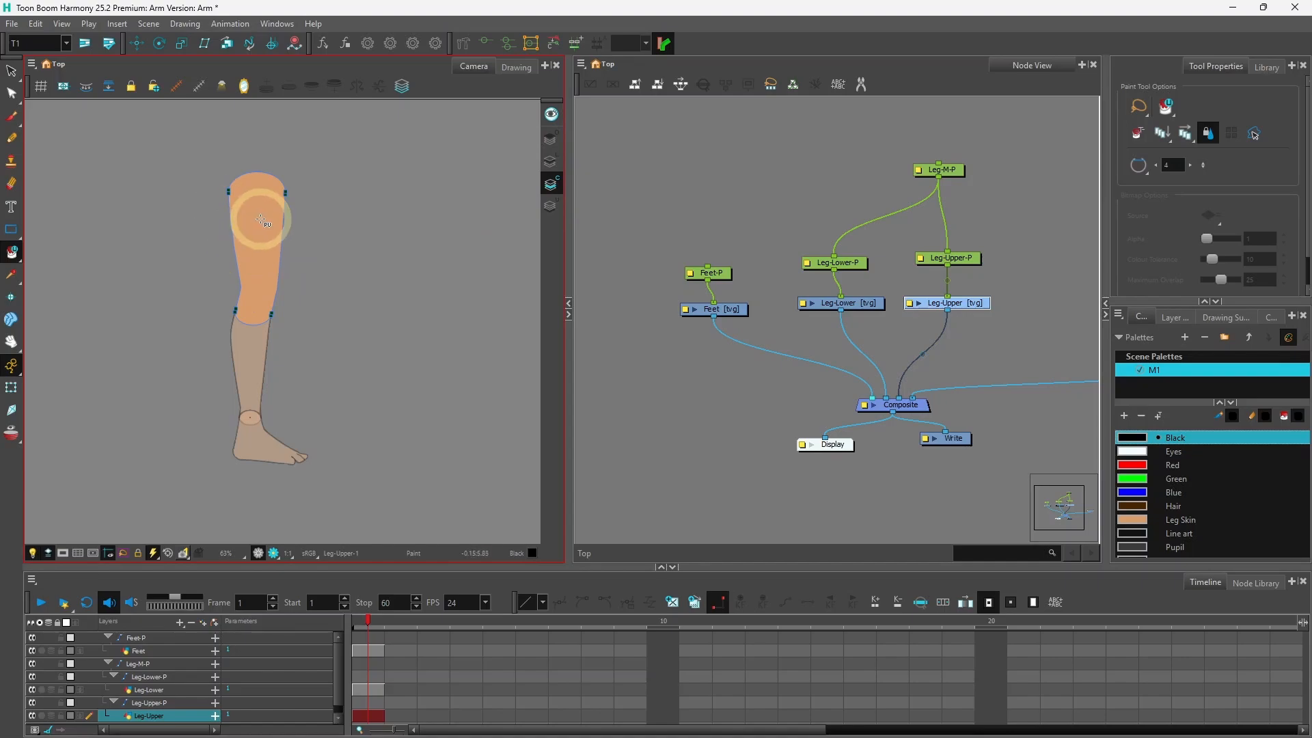
click(863, 305)
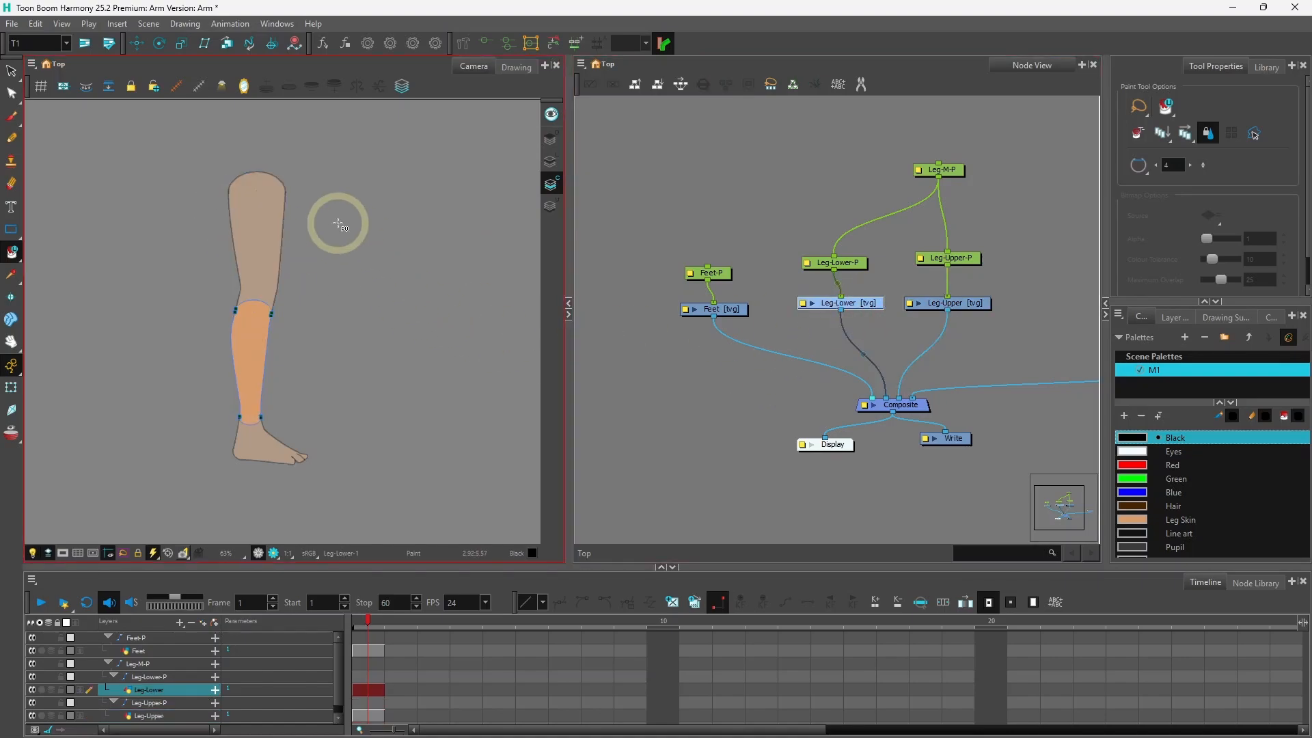
click(732, 305)
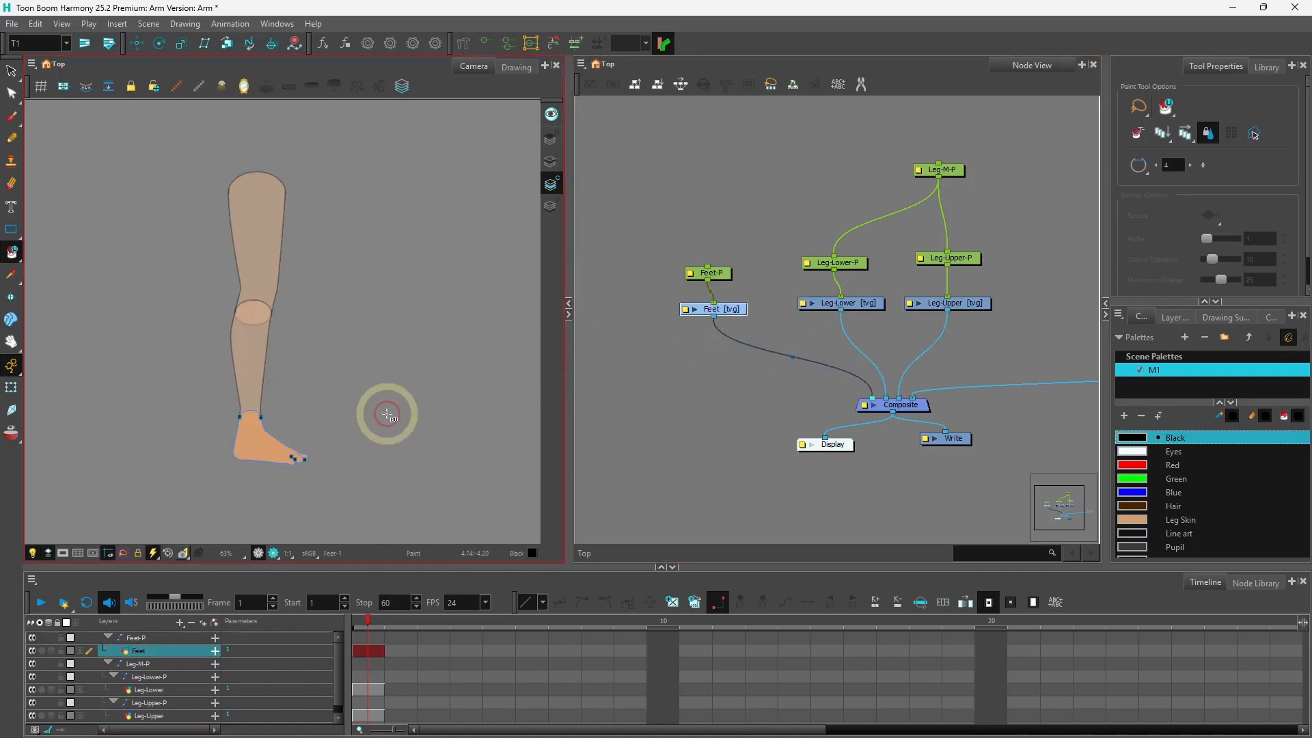
click(940, 305)
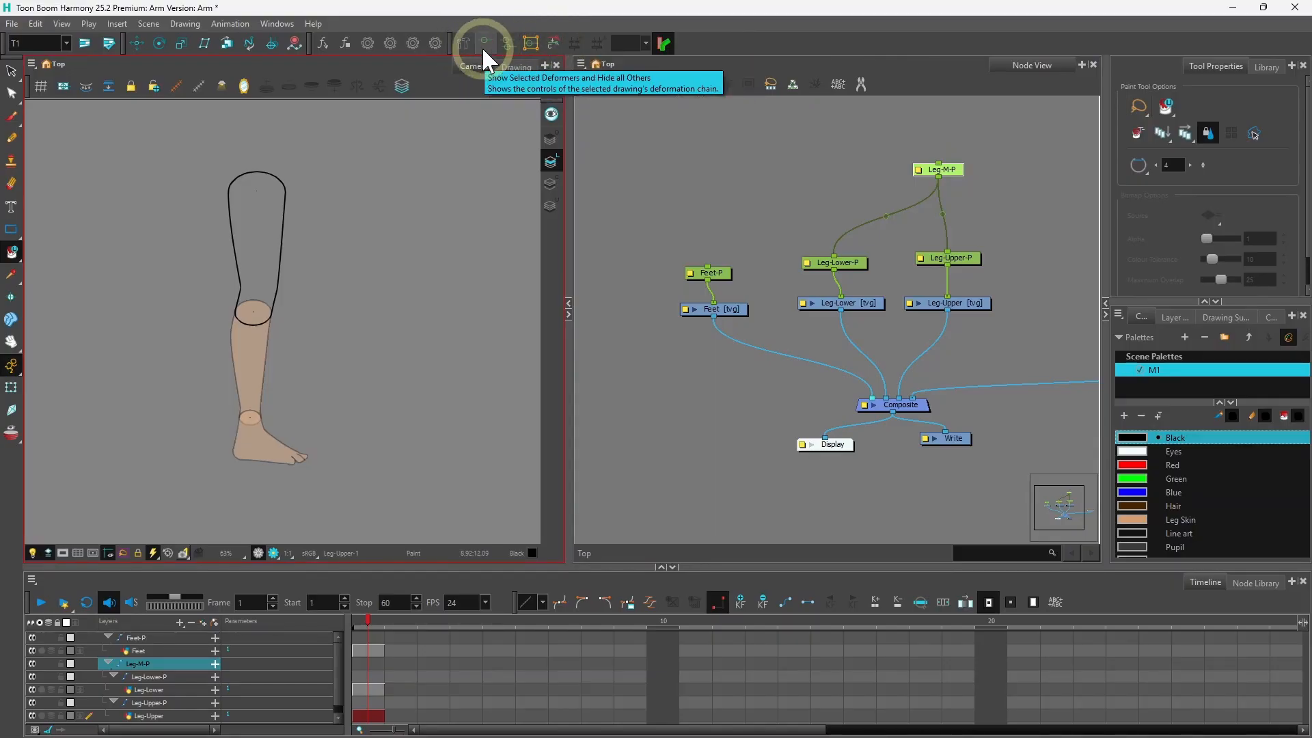
Step: Activate the Rigging tool in Bone mode and widen the area showing its options
right_click(707, 42)
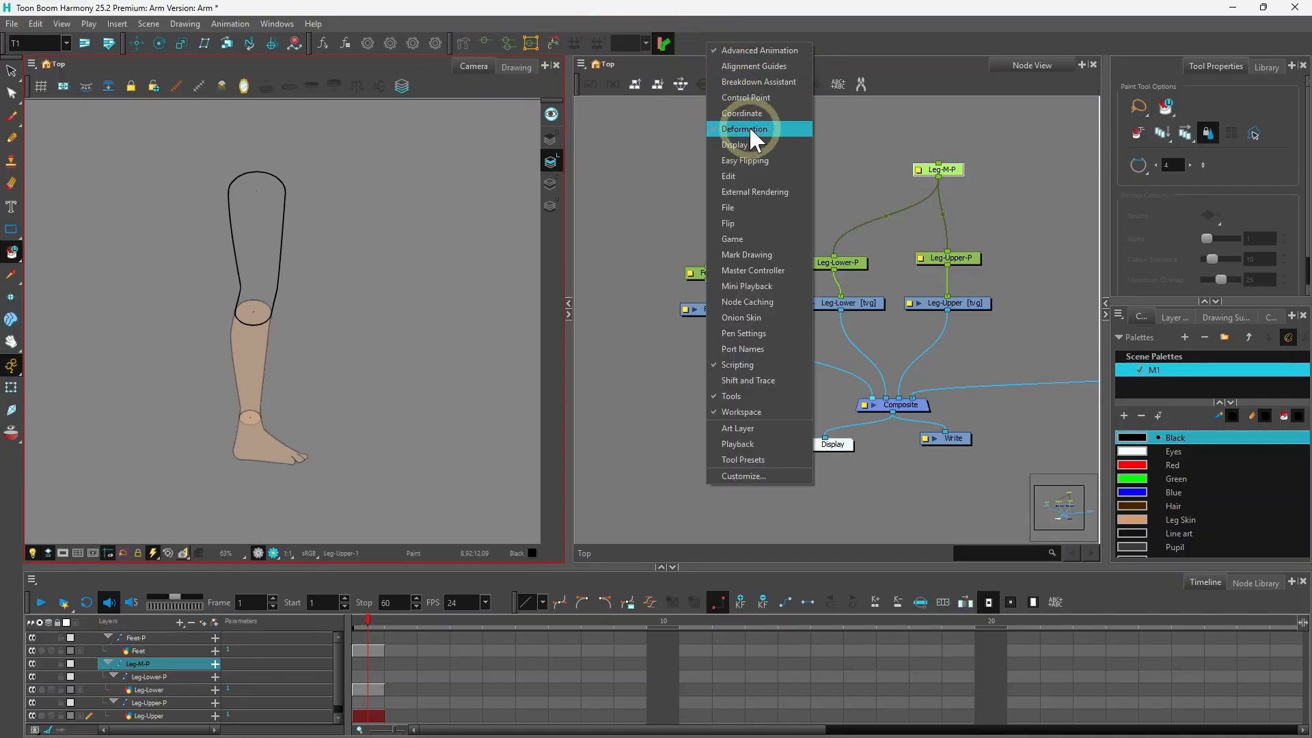
click(832, 51)
click(463, 42)
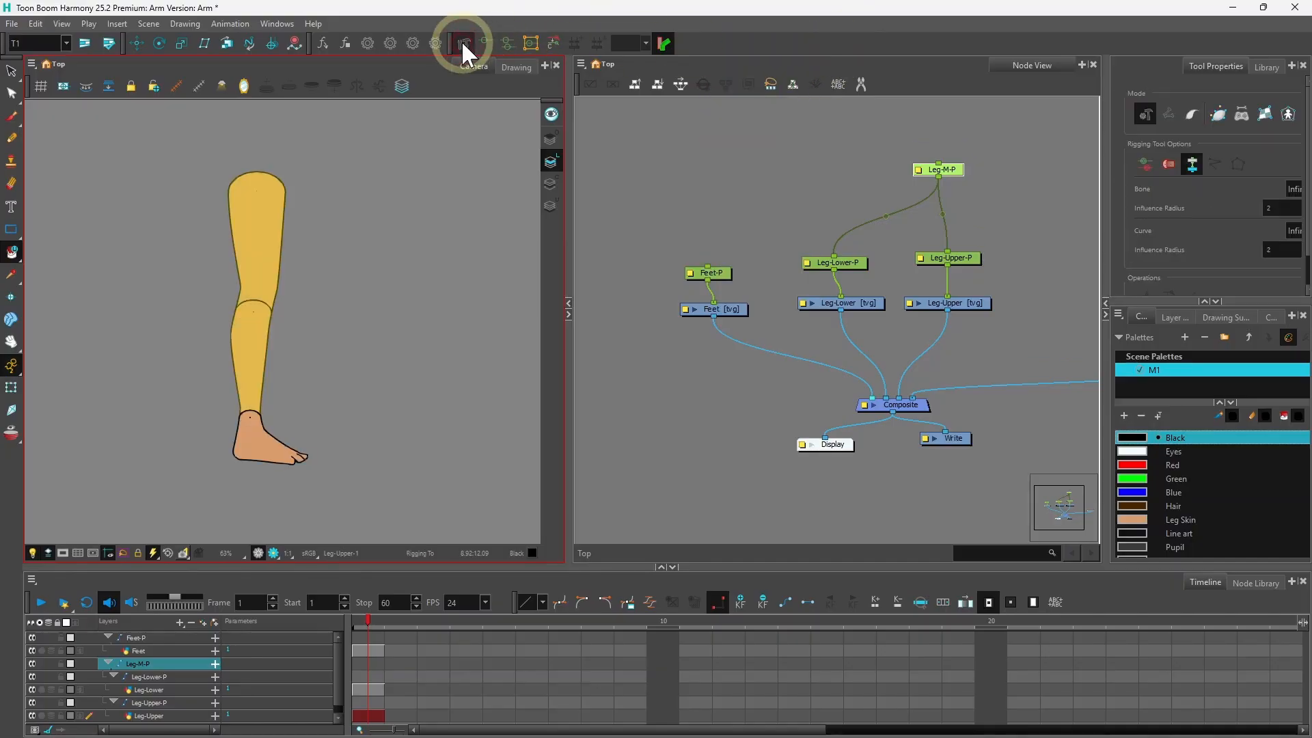
click(986, 220)
drag(1104, 184, 1058, 202)
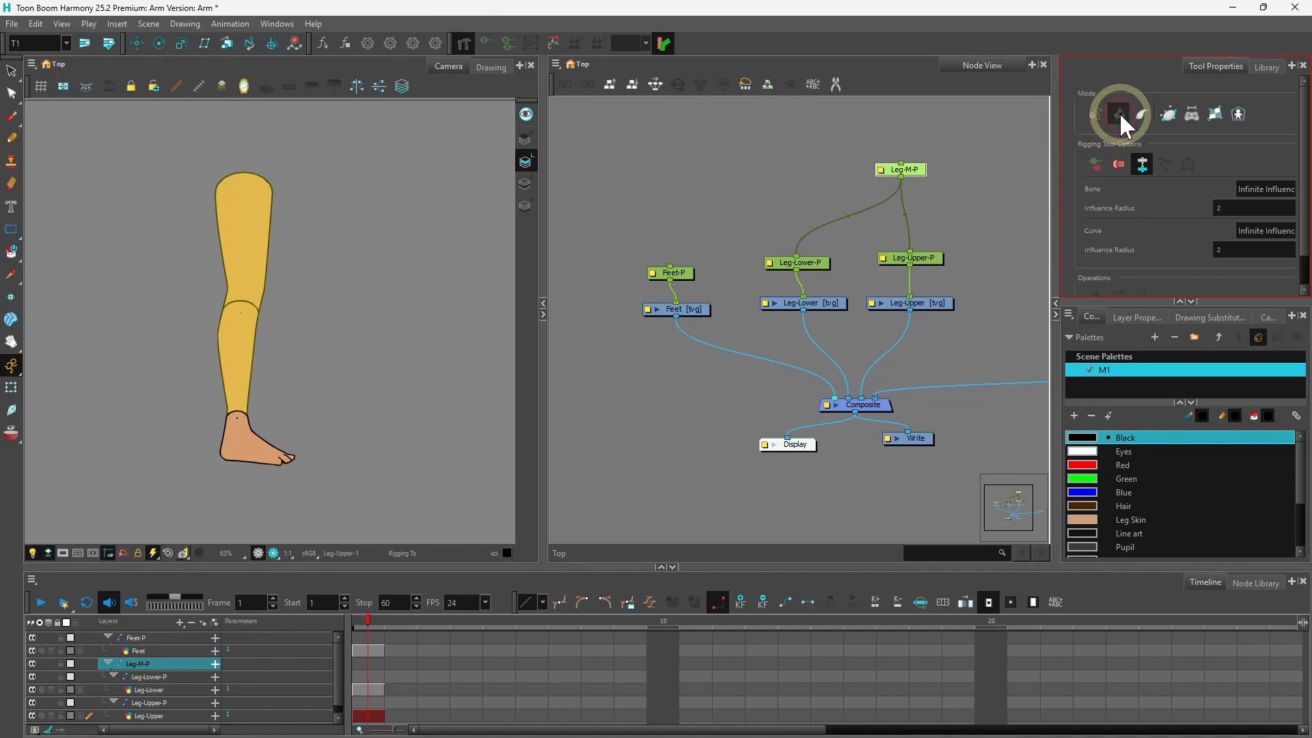
Step: Build a two-bone deformation chain on the Leg-M-P peg, from the top of the thigh through the knee to the ankle
click(909, 172)
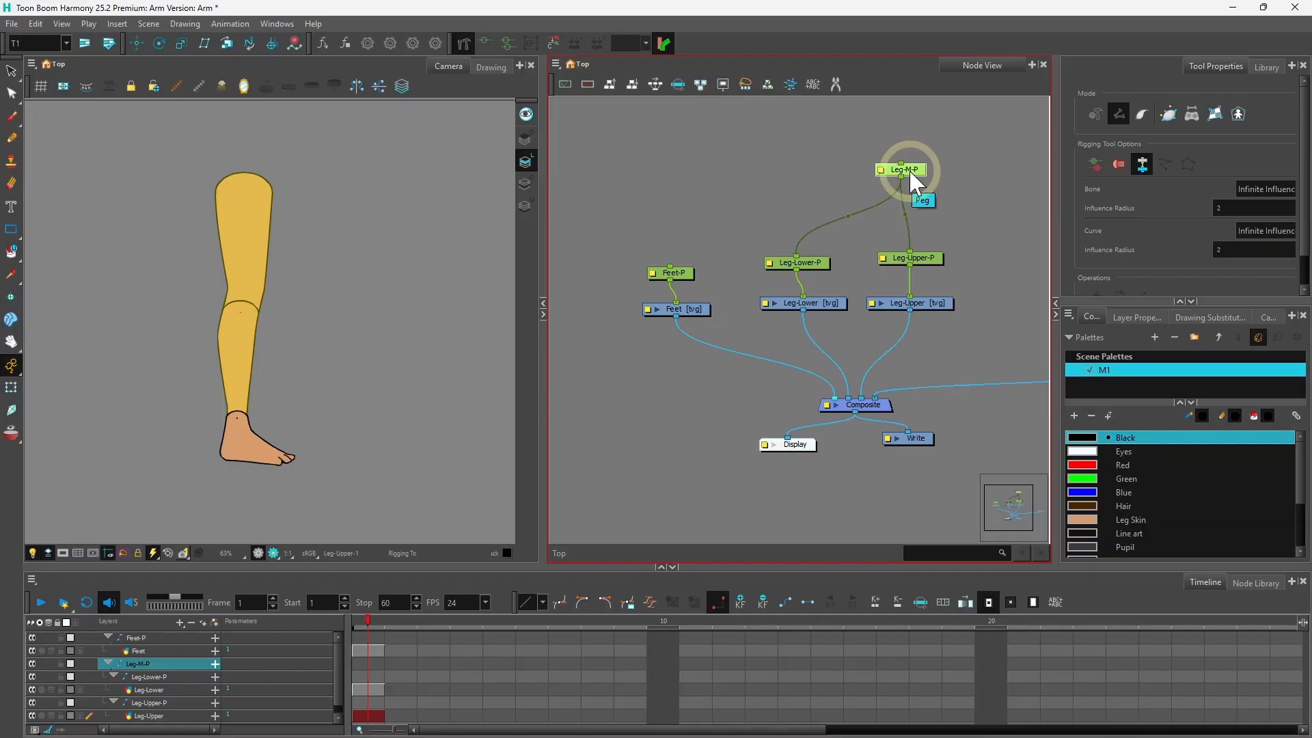
click(244, 176)
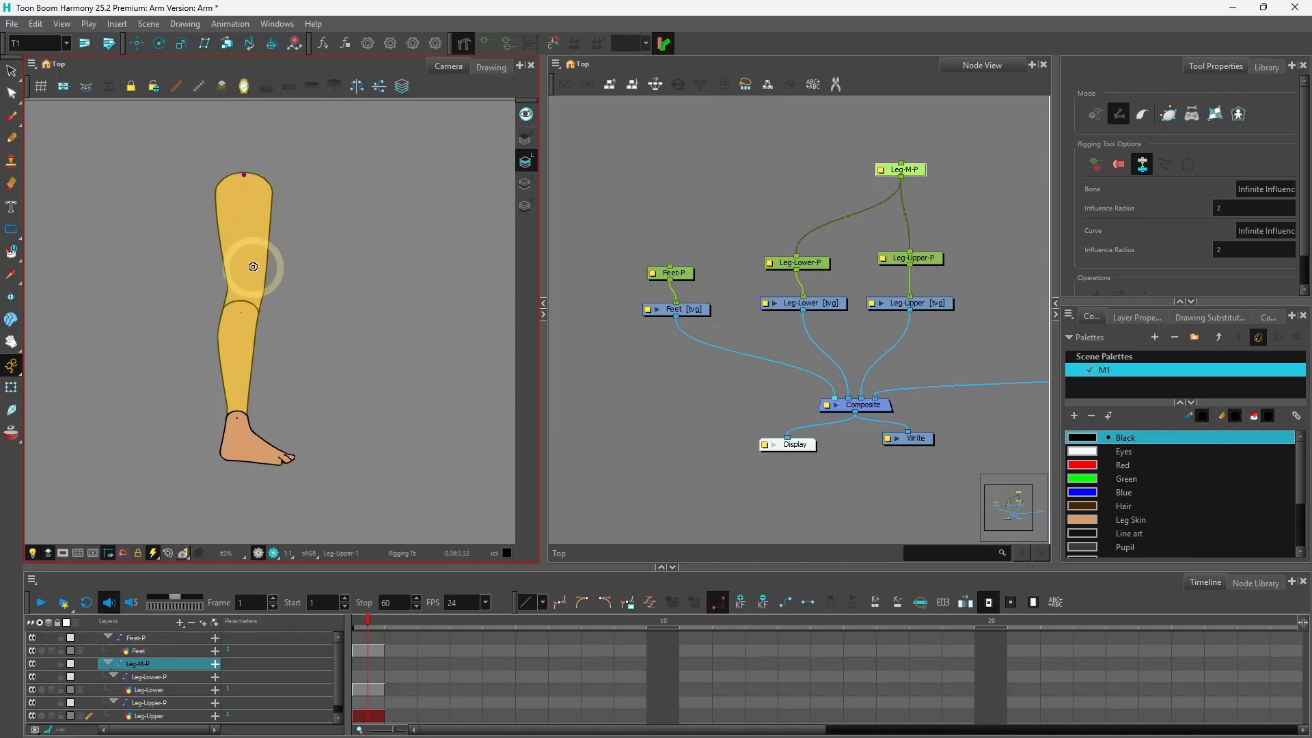
click(241, 312)
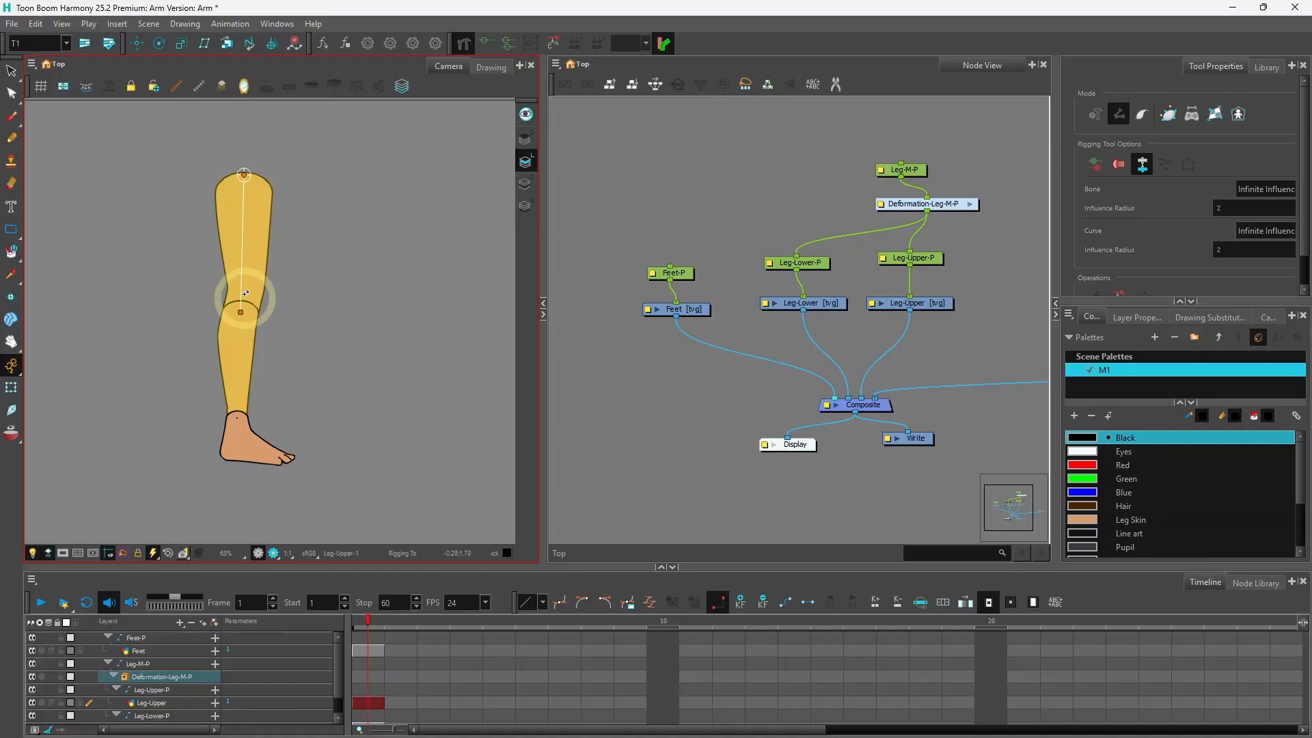
click(237, 414)
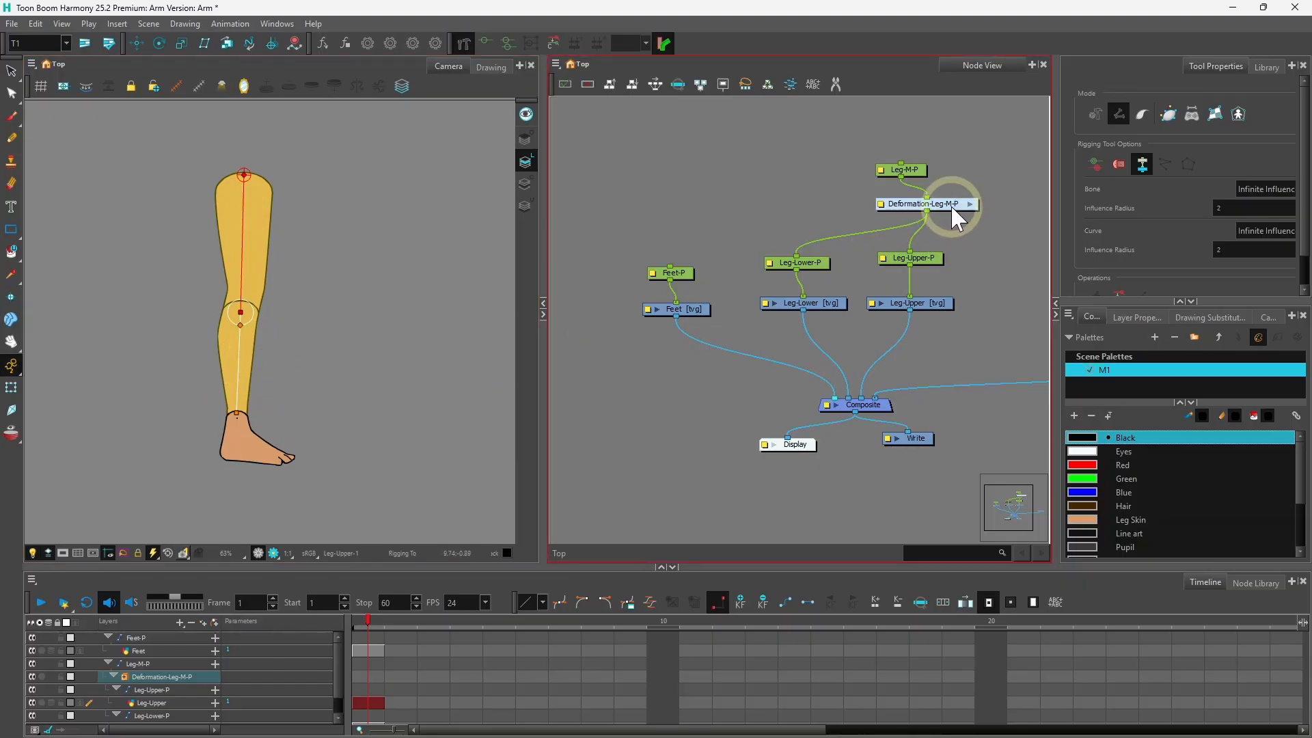
Step: Align the Deformation-Leg-M-P group under Leg-M-P and arrange the Bone and Bone_1 nodes closer together inside it
drag(941, 202, 925, 211)
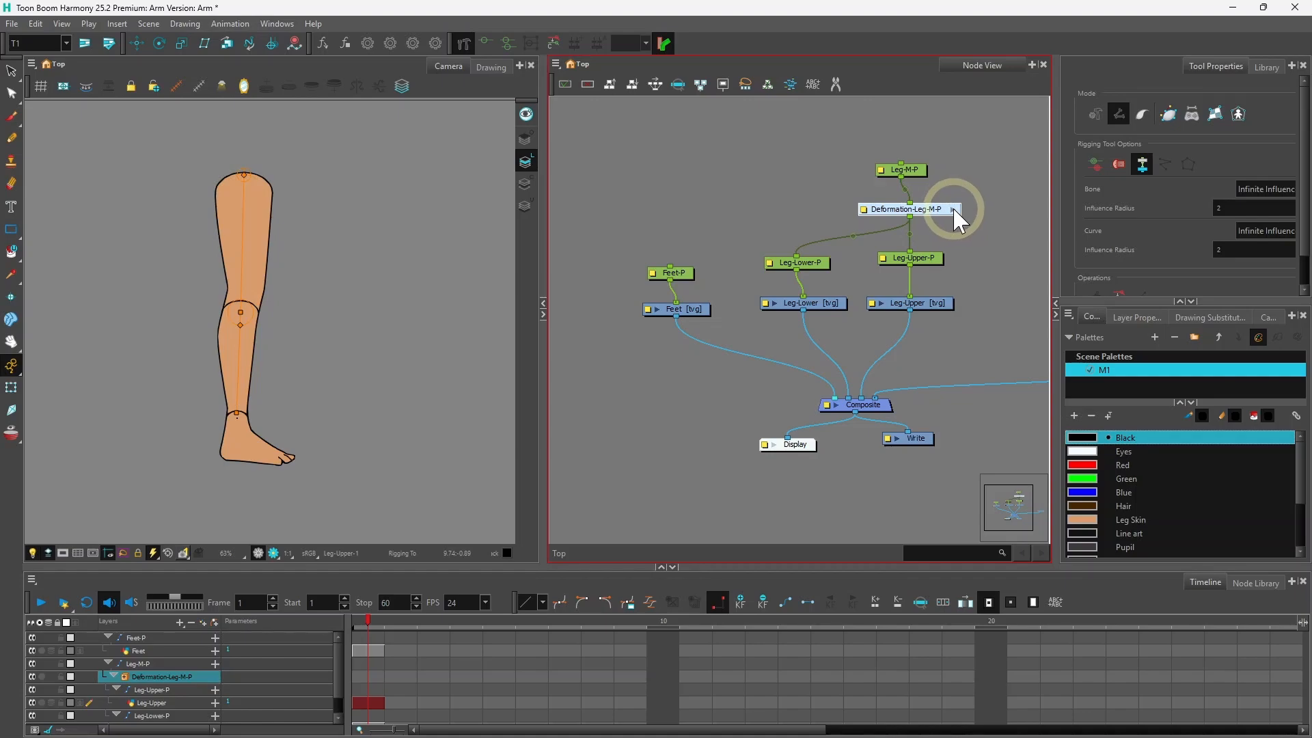
click(950, 209)
drag(812, 182, 806, 231)
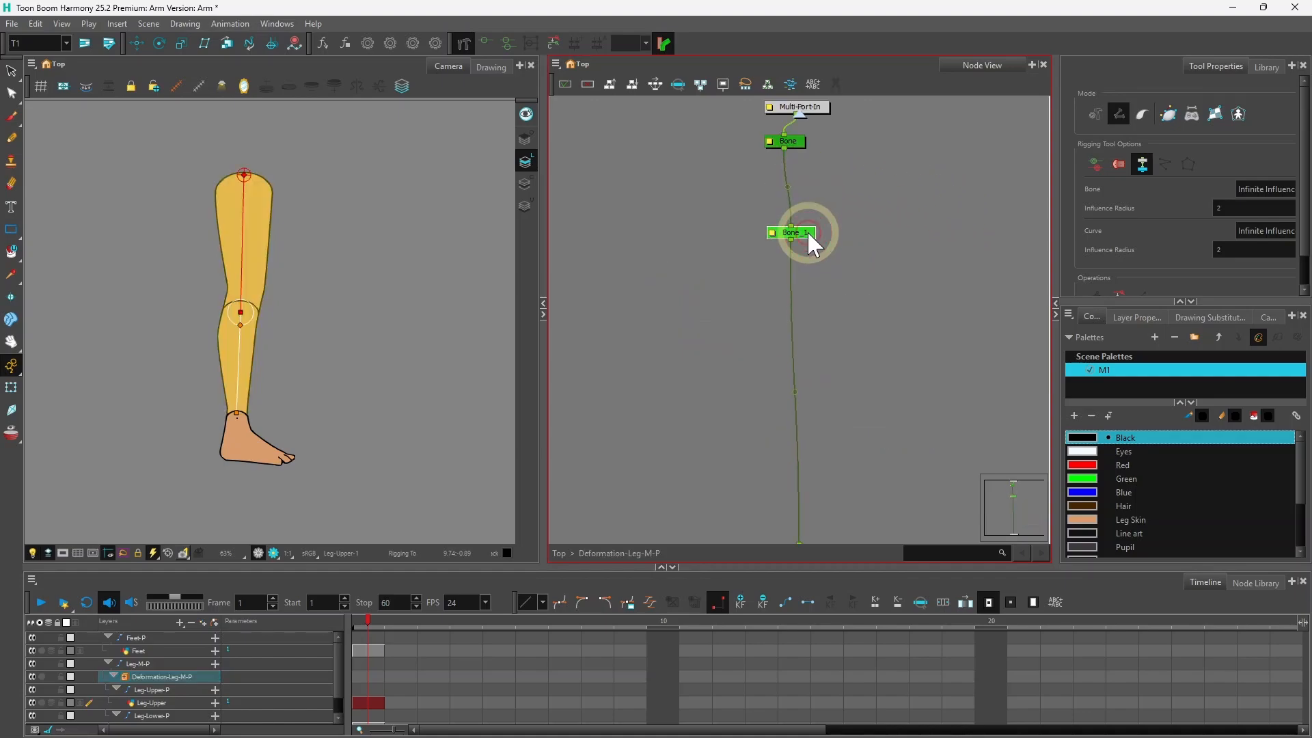
drag(802, 142, 802, 180)
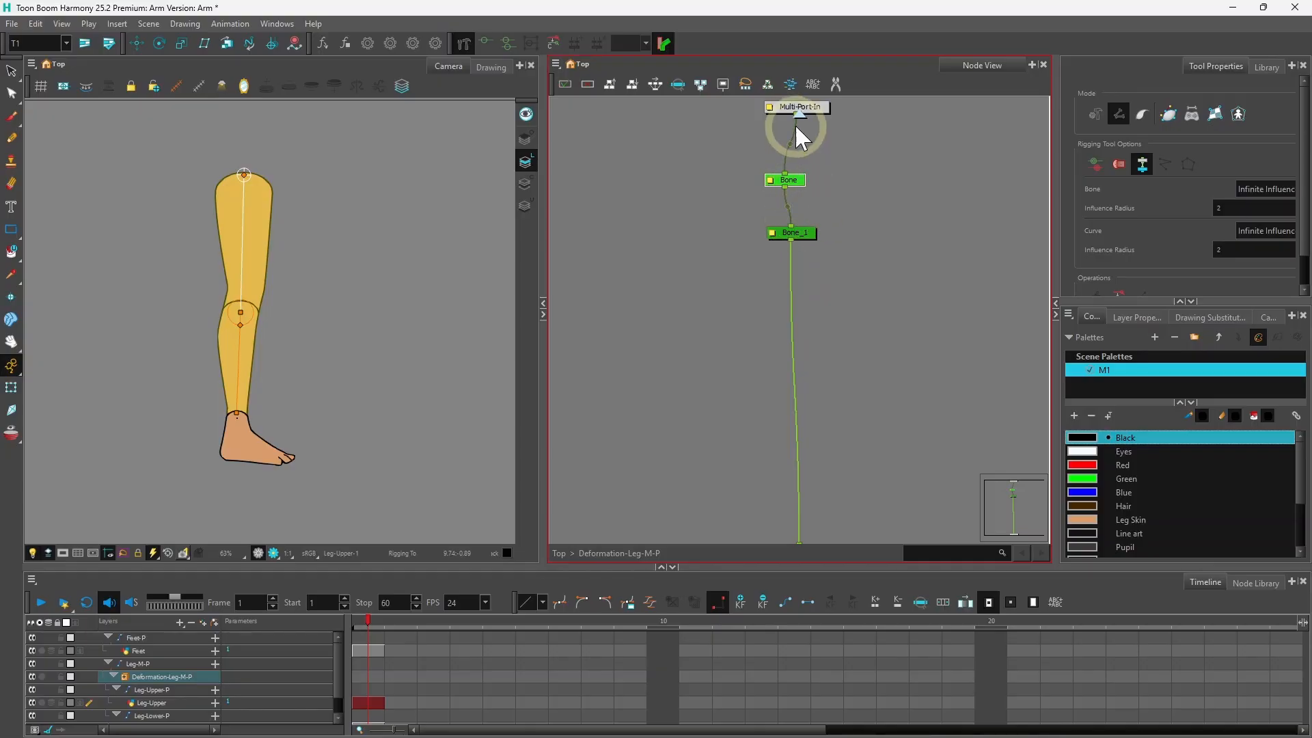
key(ctrl+shift+e)
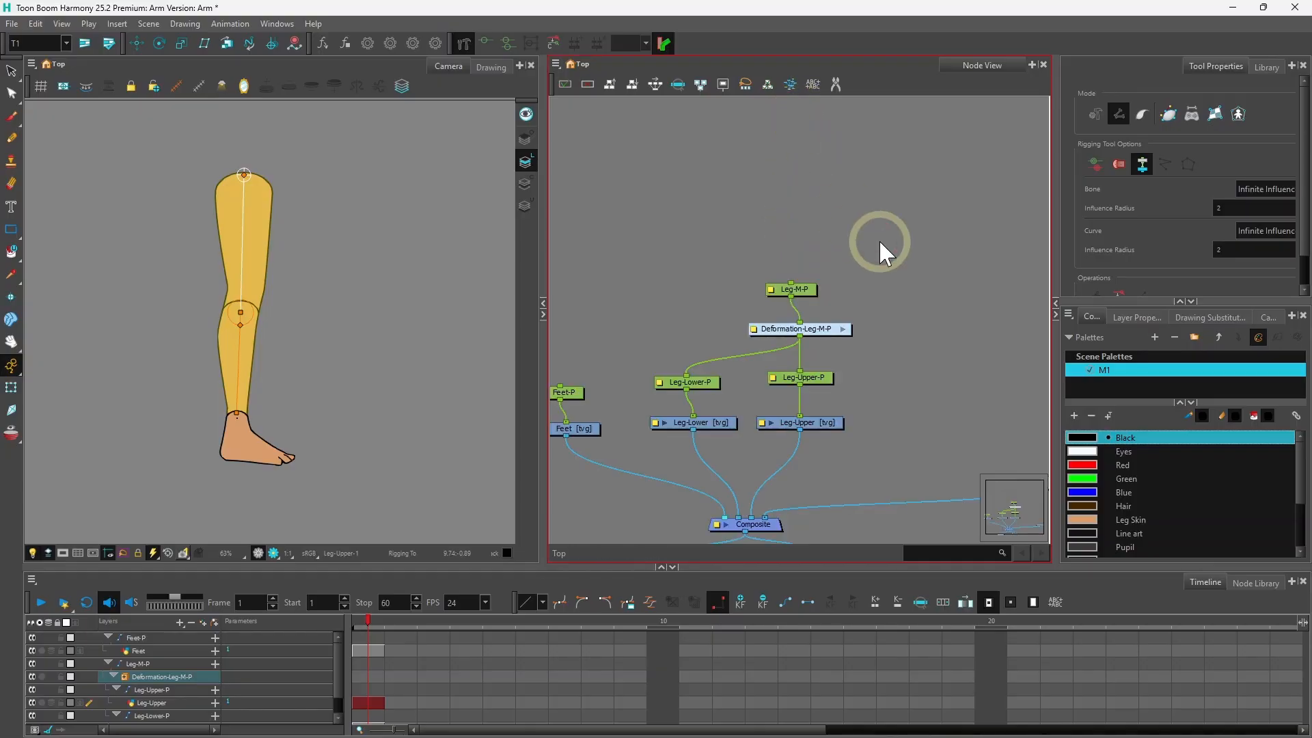
Step: Enlarge the knee joint's bend radius and test the lower-leg bone's rotation with the Transform tool
click(240, 326)
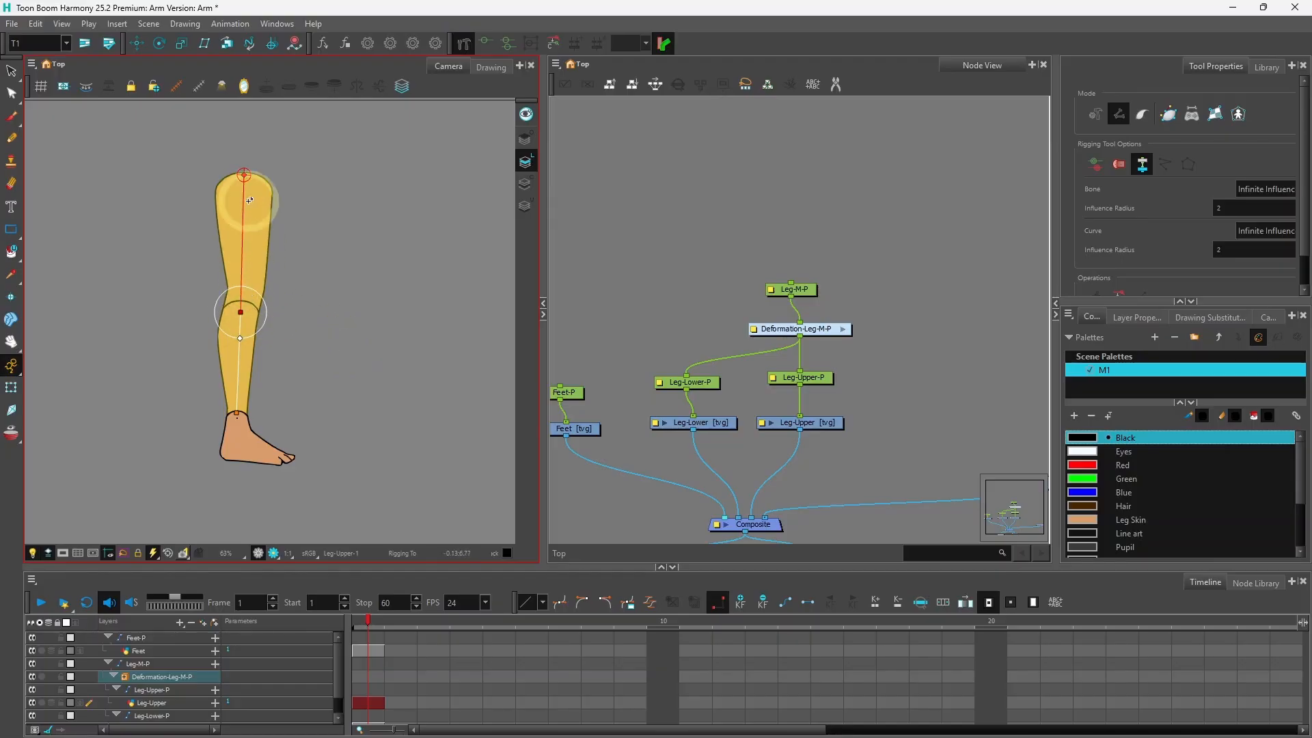
click(11, 388)
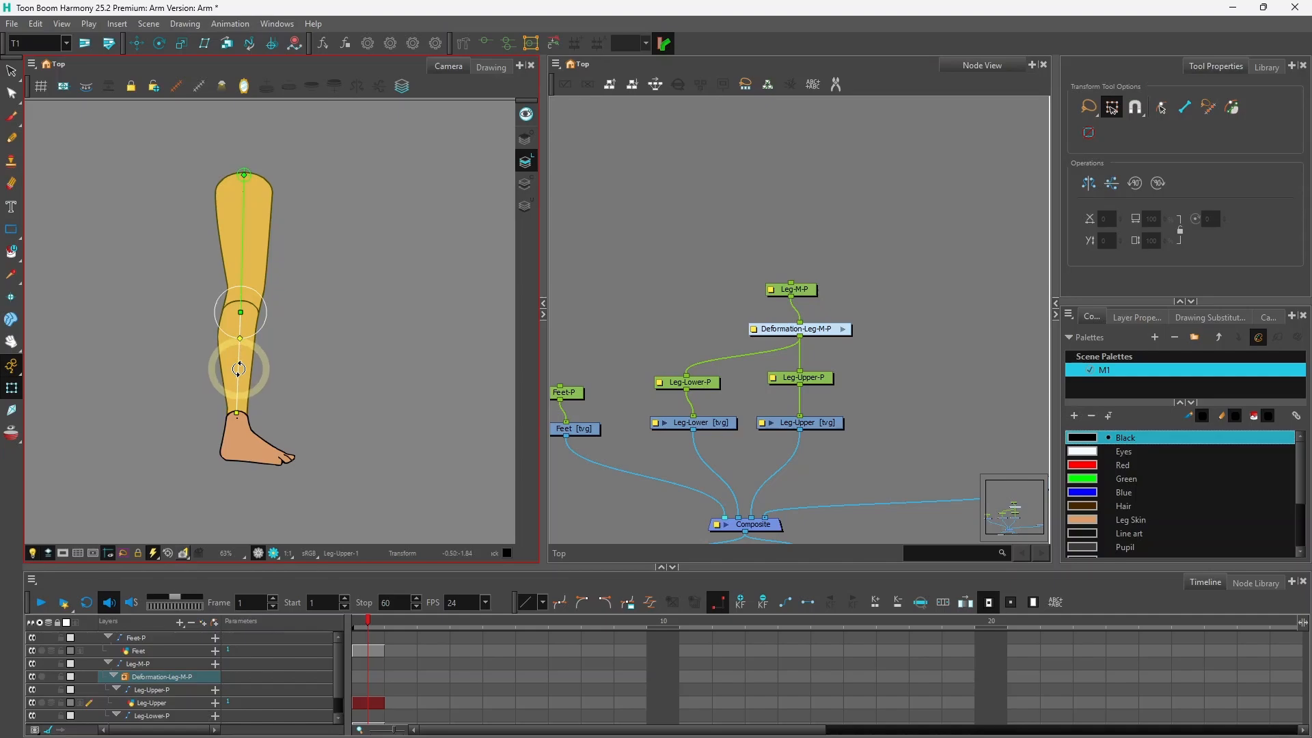
mouse_move(237, 369)
mouse_down()
mouse_move(208, 359)
mouse_move(164, 307)
mouse_move(235, 362)
mouse_move(176, 313)
mouse_move(205, 366)
mouse_move(241, 377)
mouse_move(170, 322)
mouse_move(242, 382)
mouse_move(167, 346)
mouse_move(237, 383)
mouse_move(183, 336)
mouse_move(233, 382)
mouse_up()
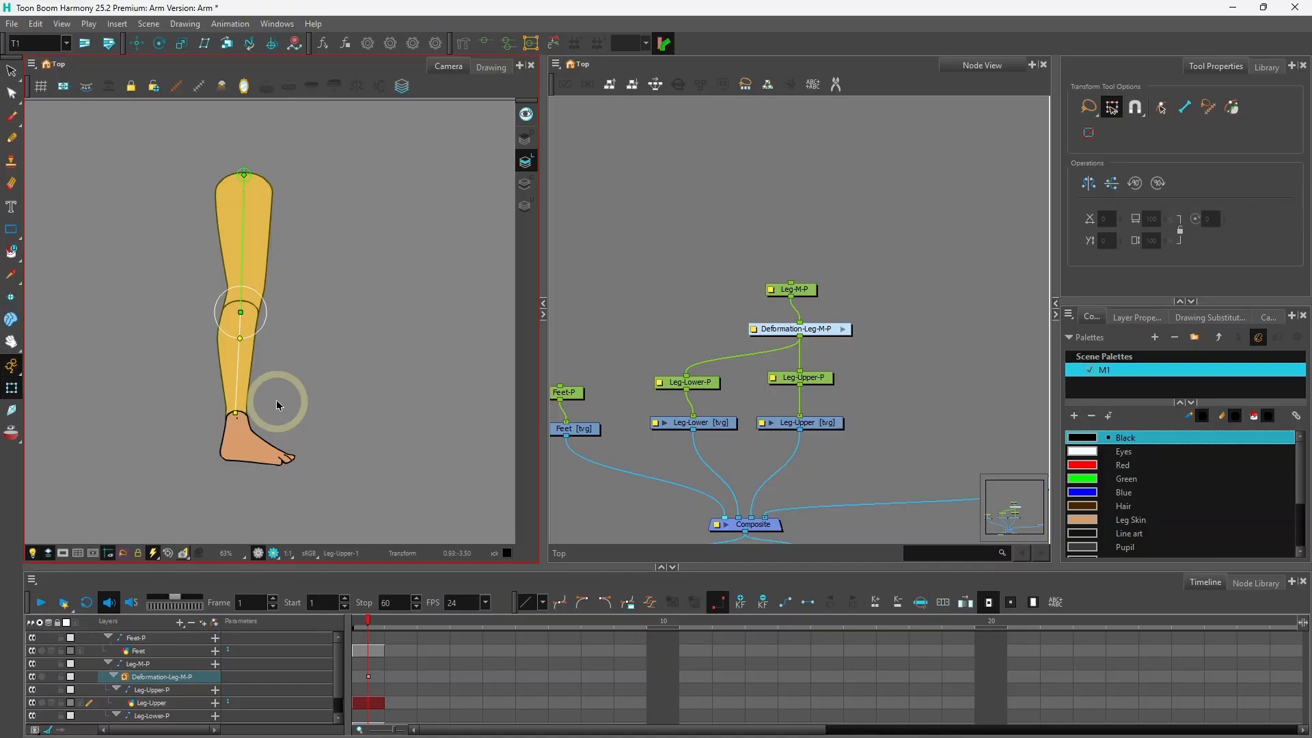
Step: Select the Feet-P peg, locate it among the layers and solo its Feet drawing so the rest of the leg is hidden
click(695, 346)
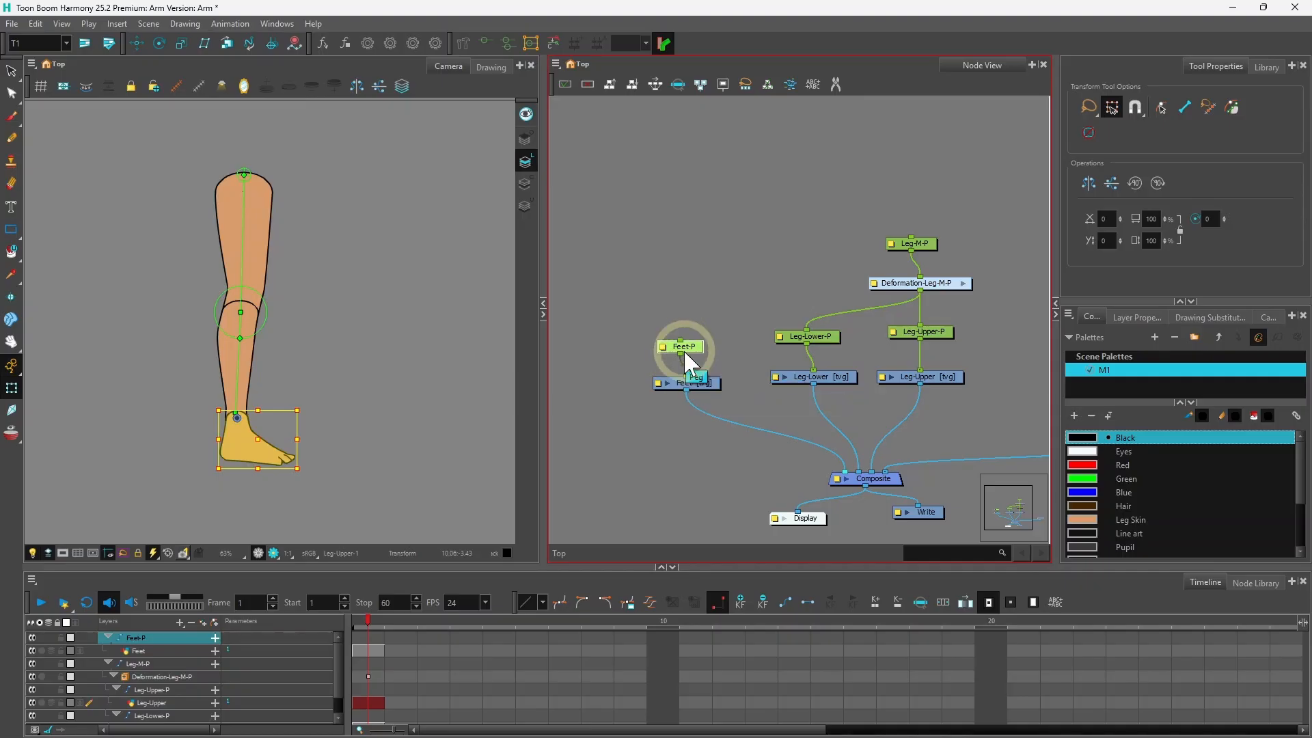
drag(688, 360, 684, 345)
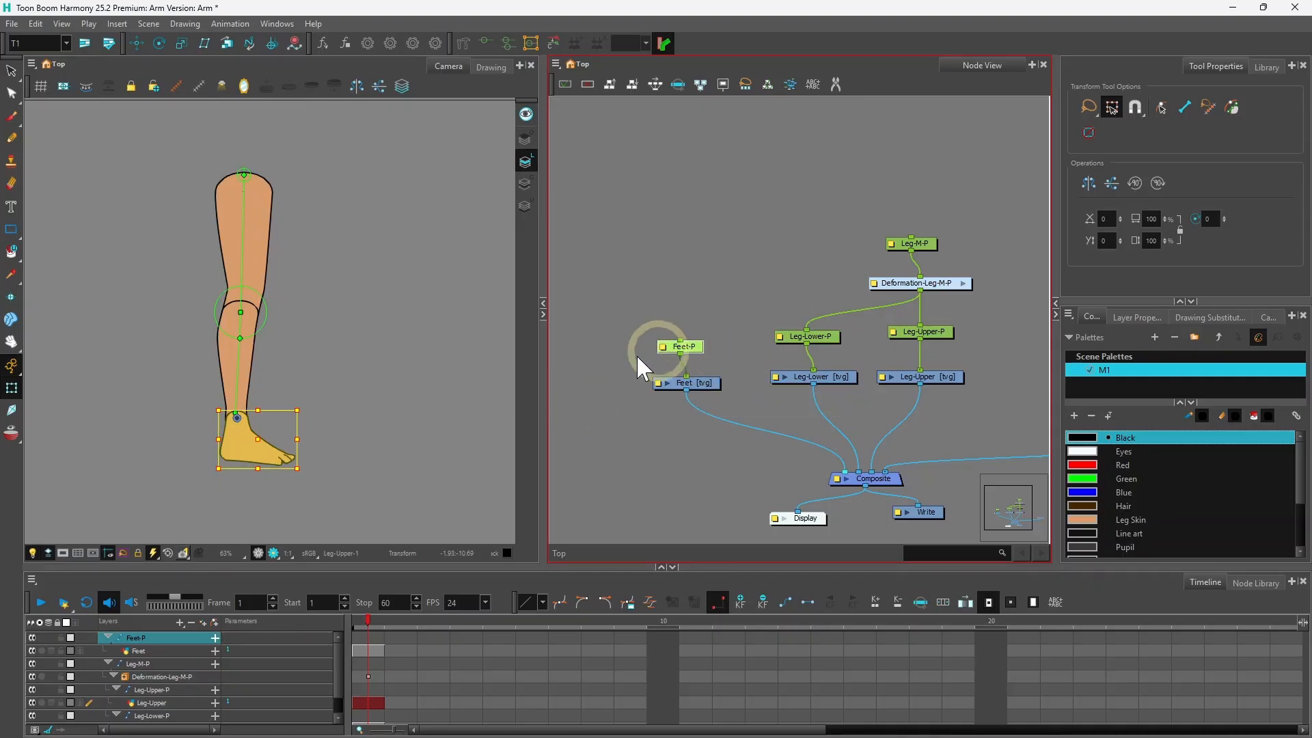
key(o)
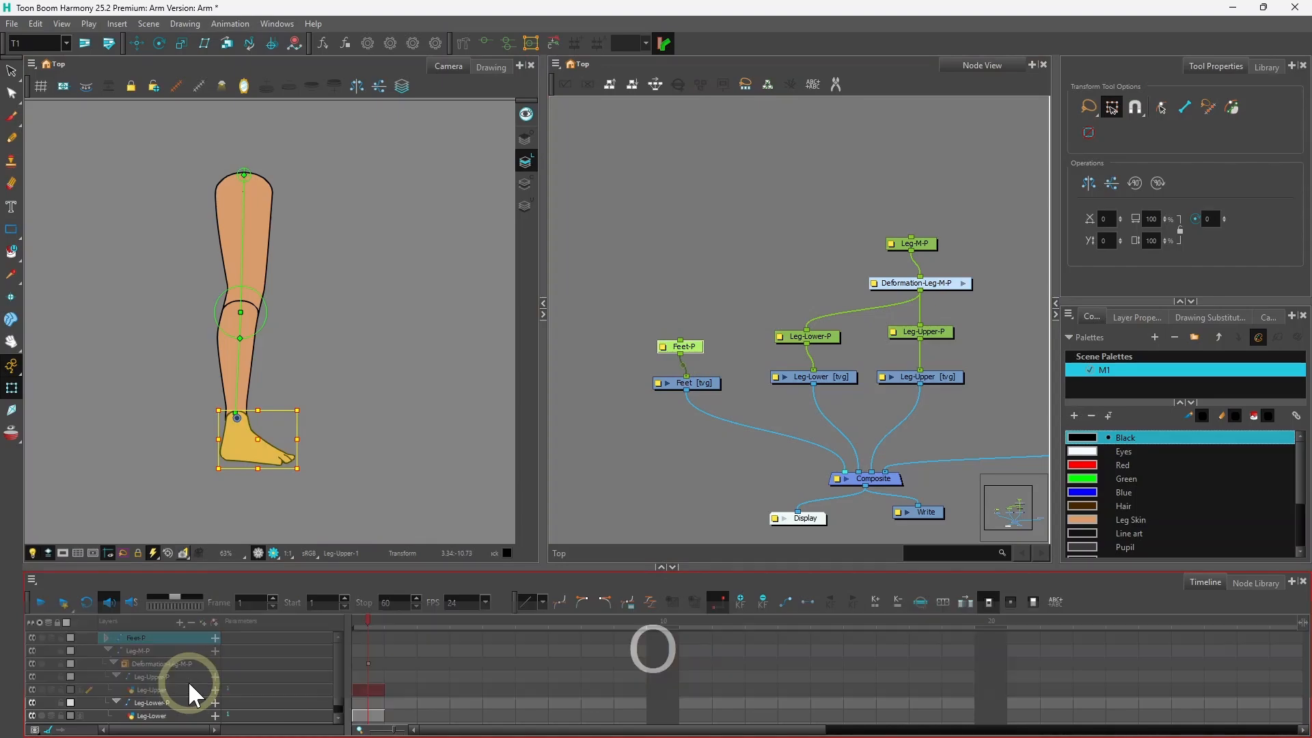
click(106, 637)
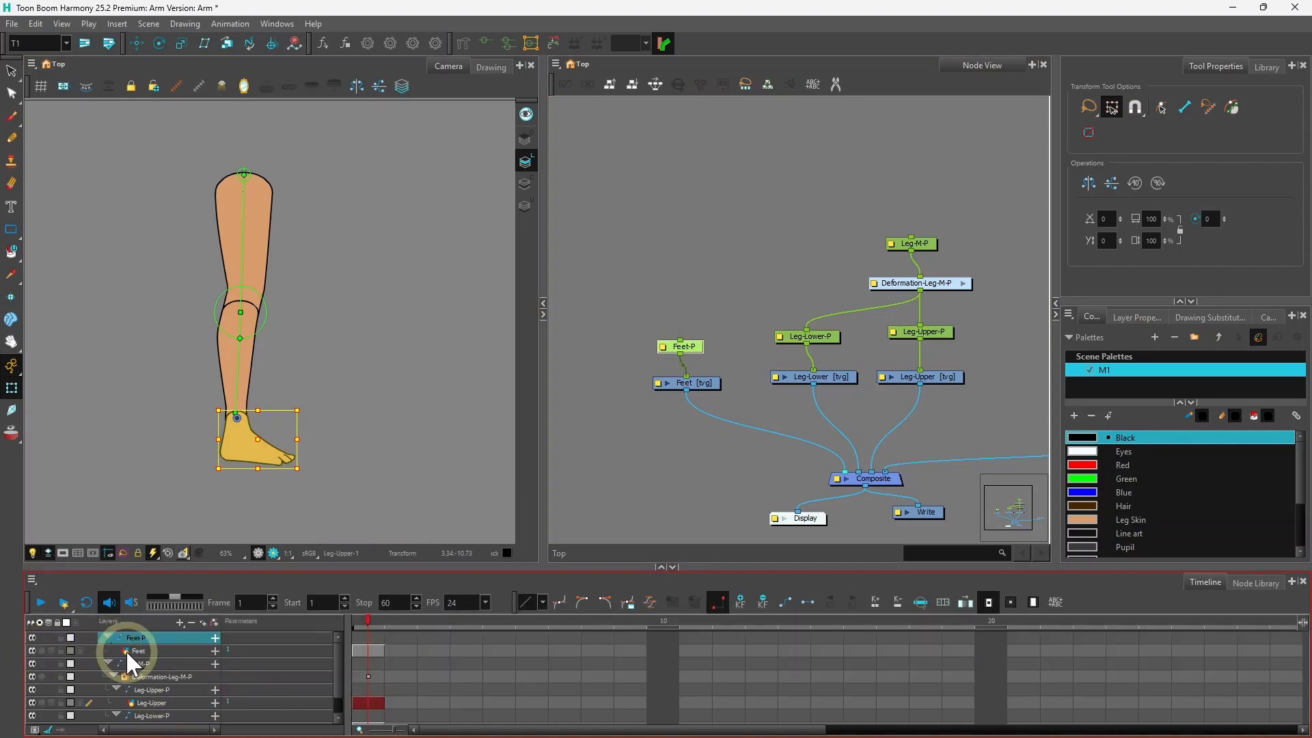
click(41, 650)
click(364, 476)
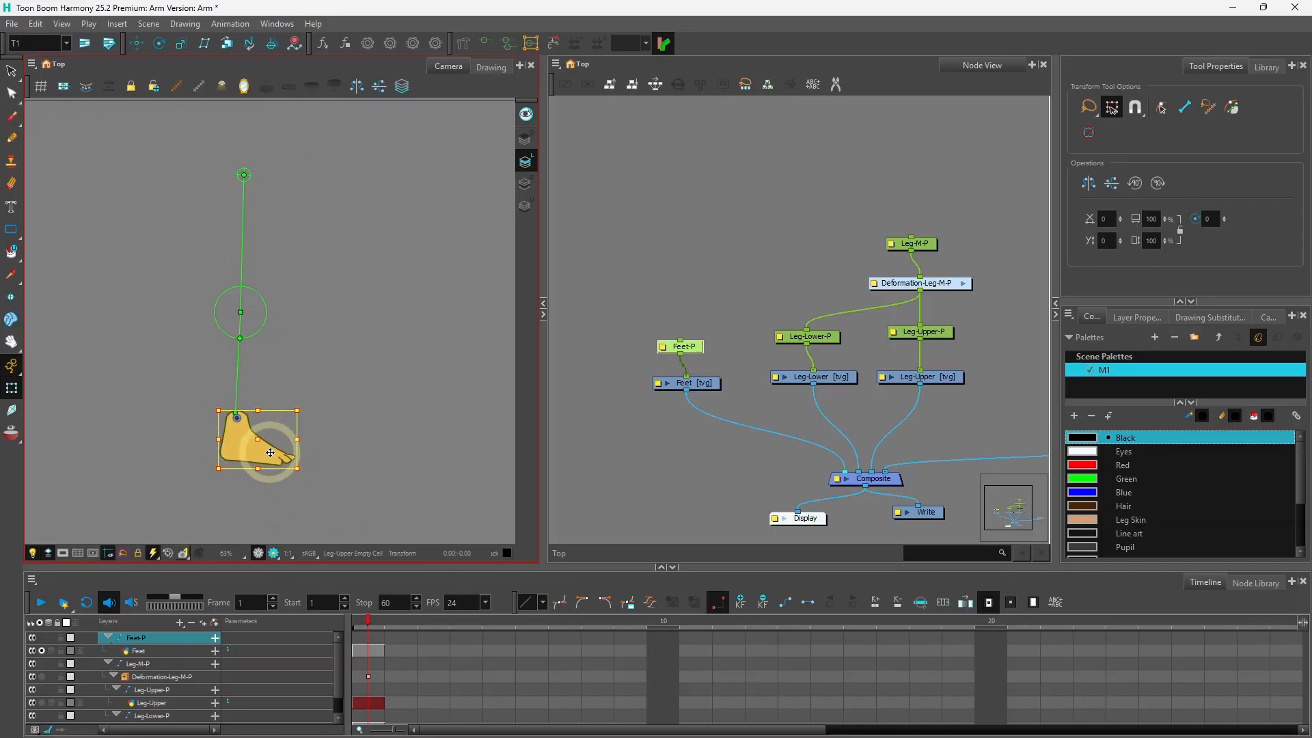
Step: Build a two-bone deformation chain on the Feet-P peg from the ankle through the heel to the toes, and enlarge the heel joint's bend radius
click(463, 41)
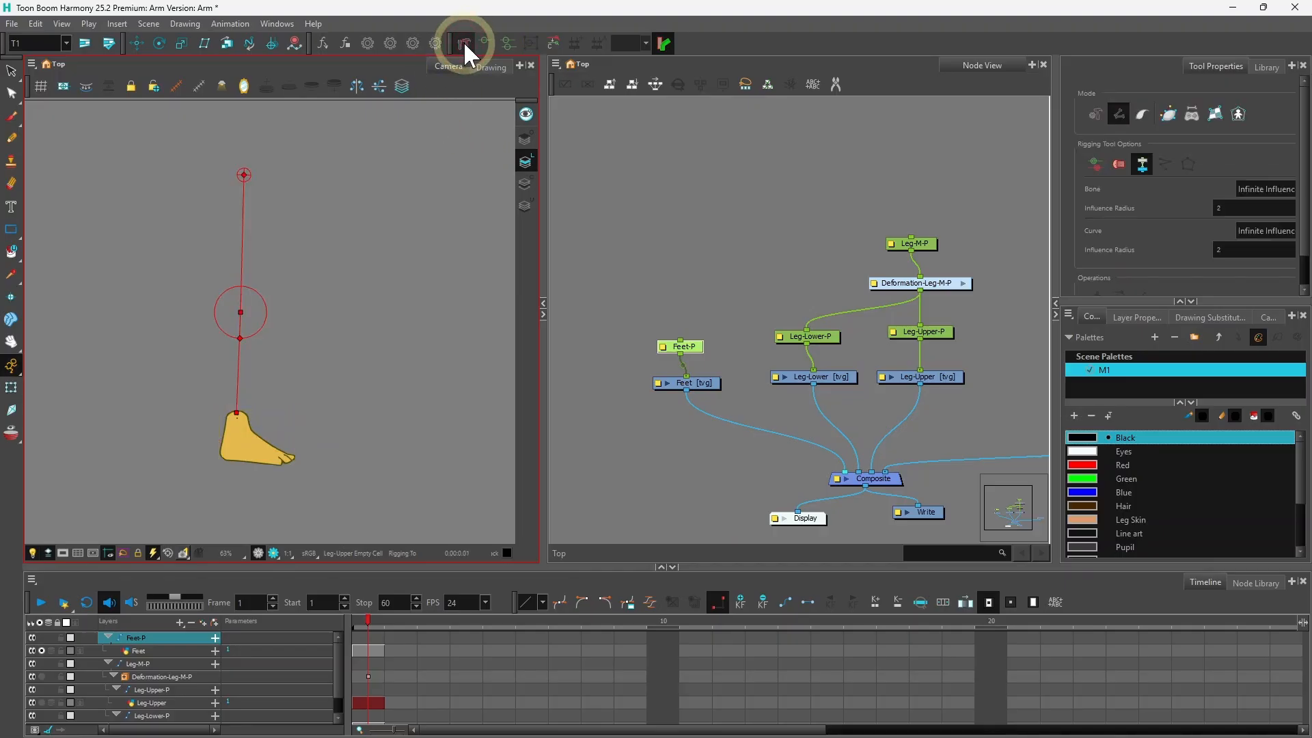
click(1109, 121)
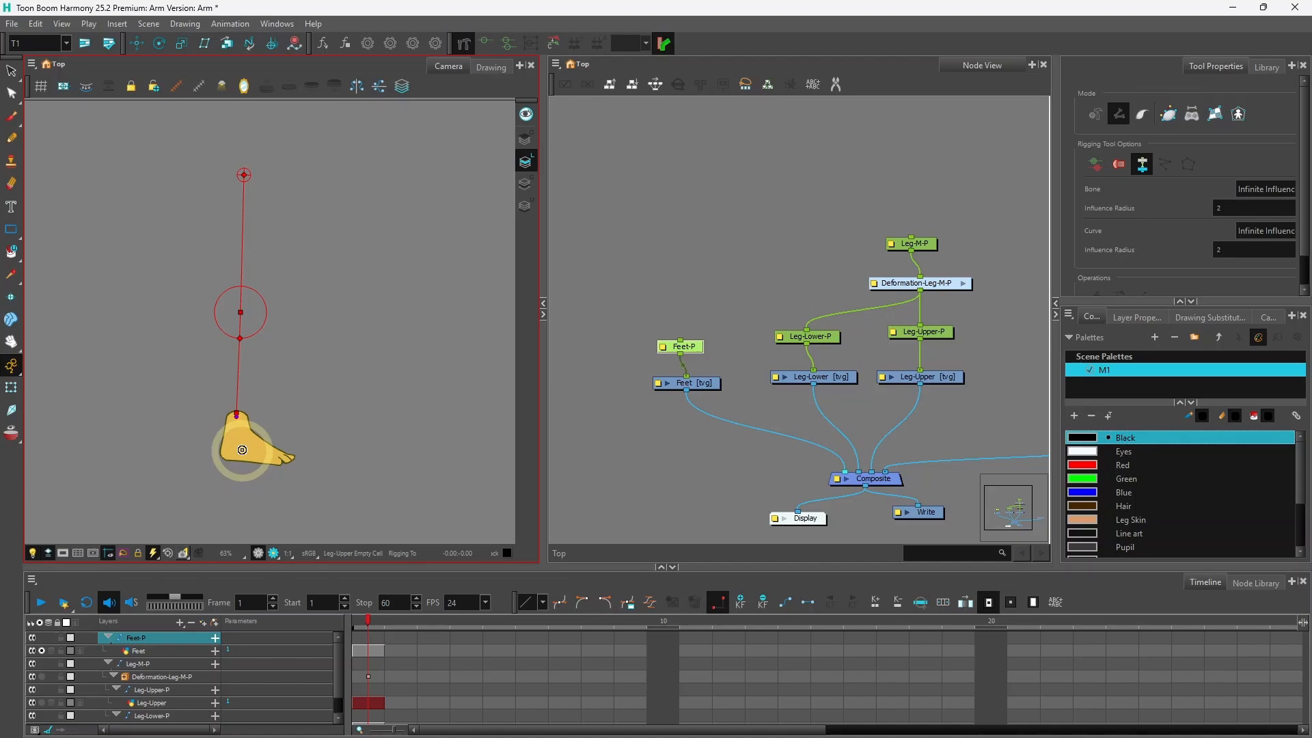
click(242, 449)
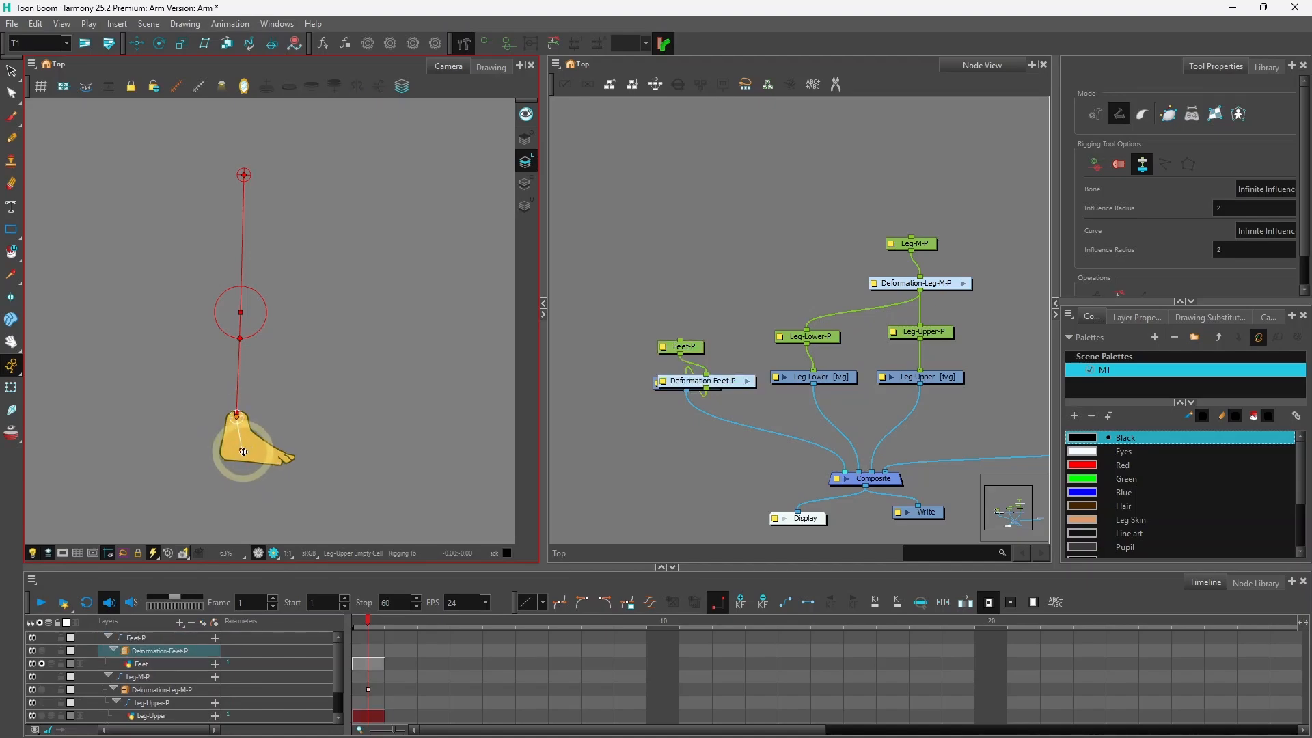
click(243, 451)
click(285, 460)
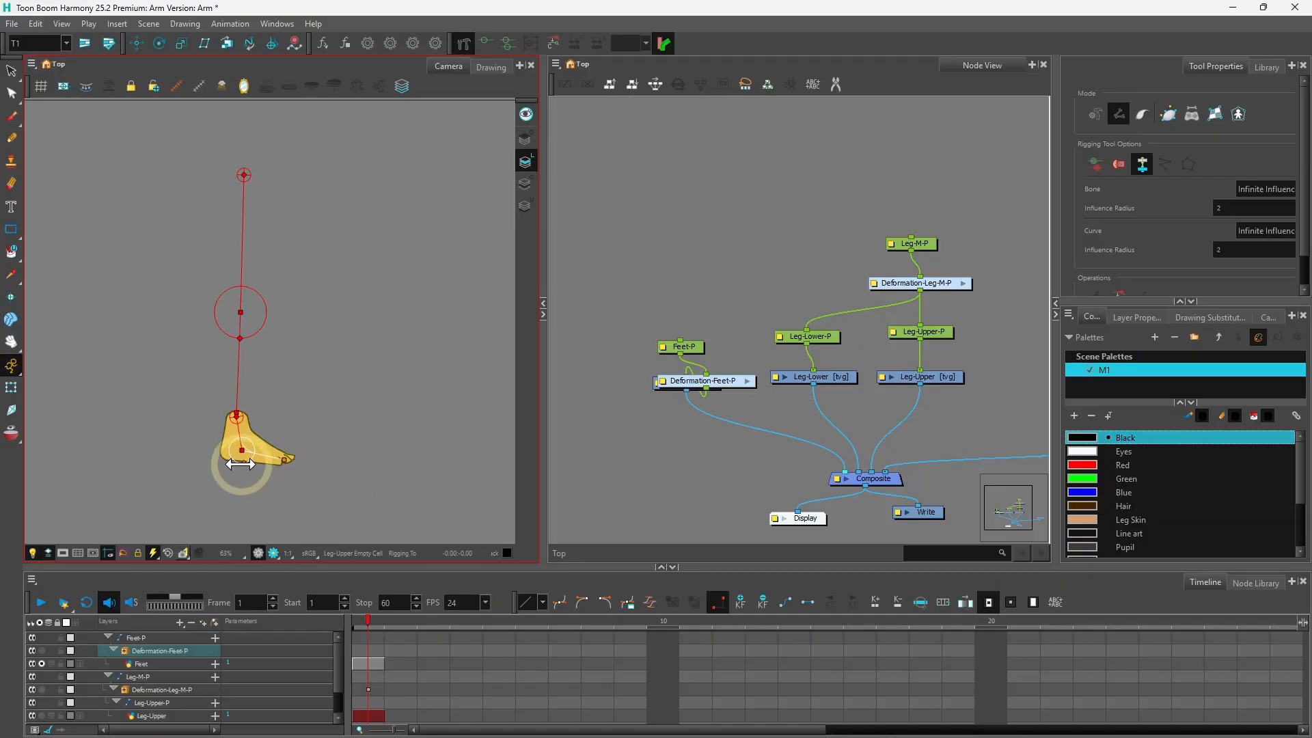
drag(240, 464, 246, 467)
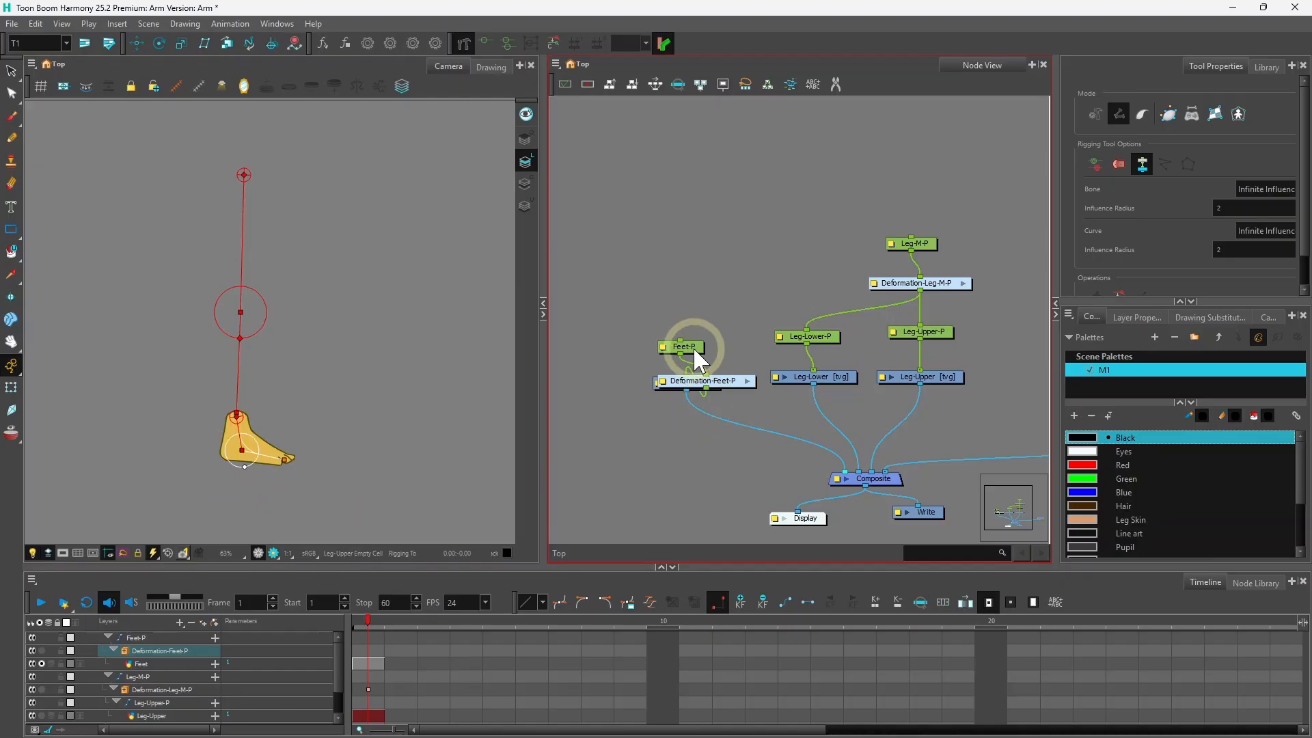
Step: Align the Deformation-Feet-P group between Feet-P and the Feet drawing, and line up the Bone and Bone_1 nodes inside it
drag(691, 348, 693, 312)
drag(721, 368, 665, 353)
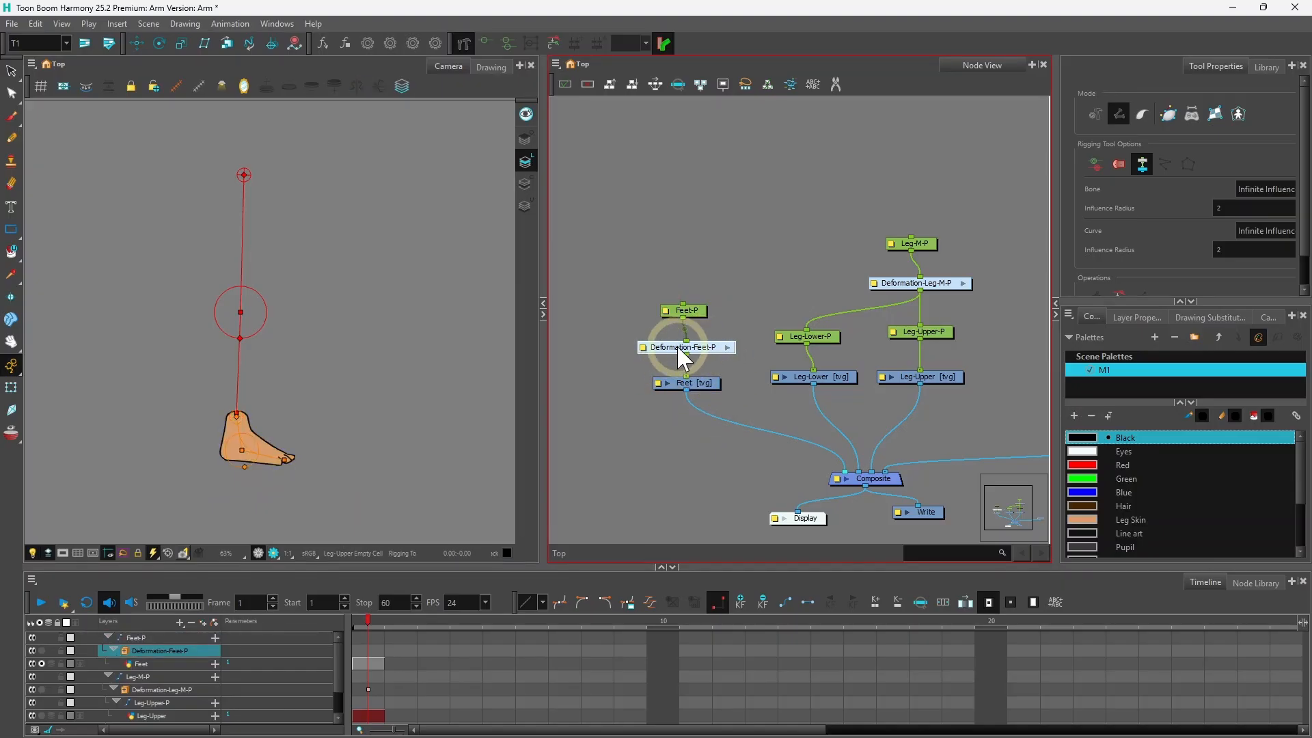
click(728, 347)
drag(802, 178, 805, 203)
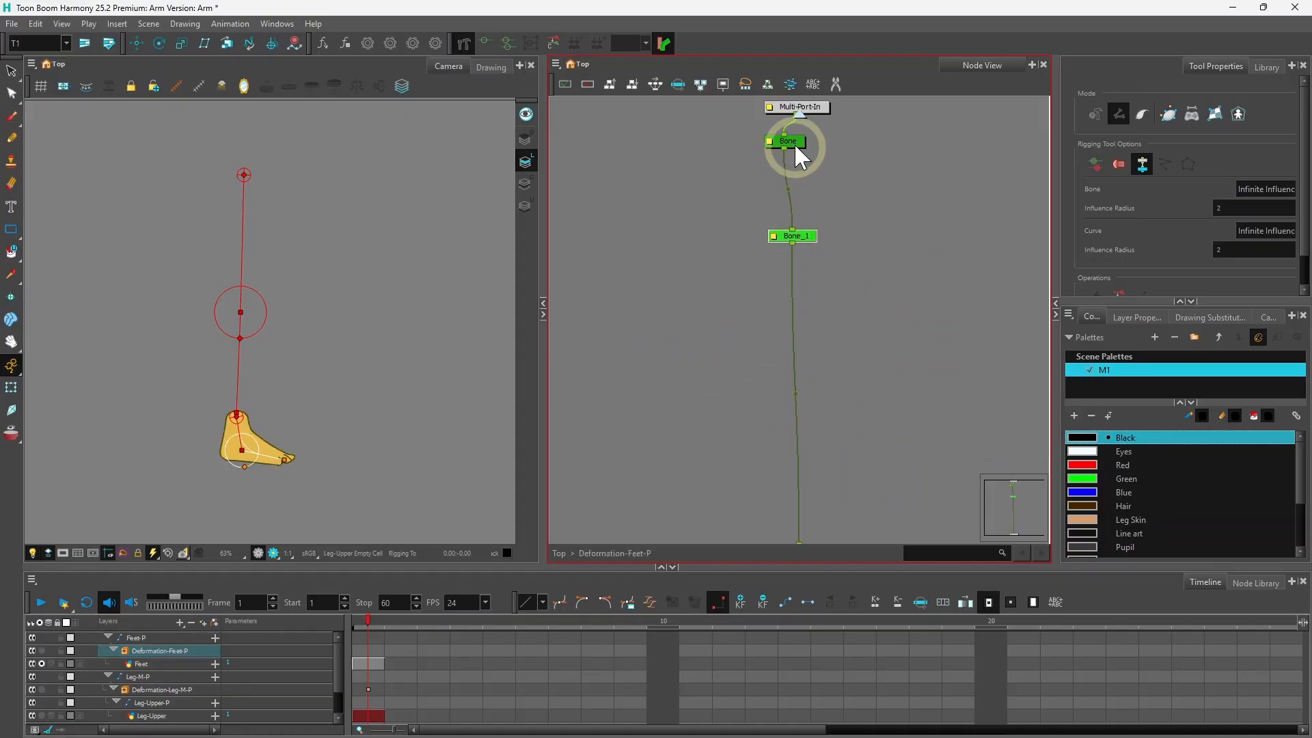
drag(795, 146, 799, 181)
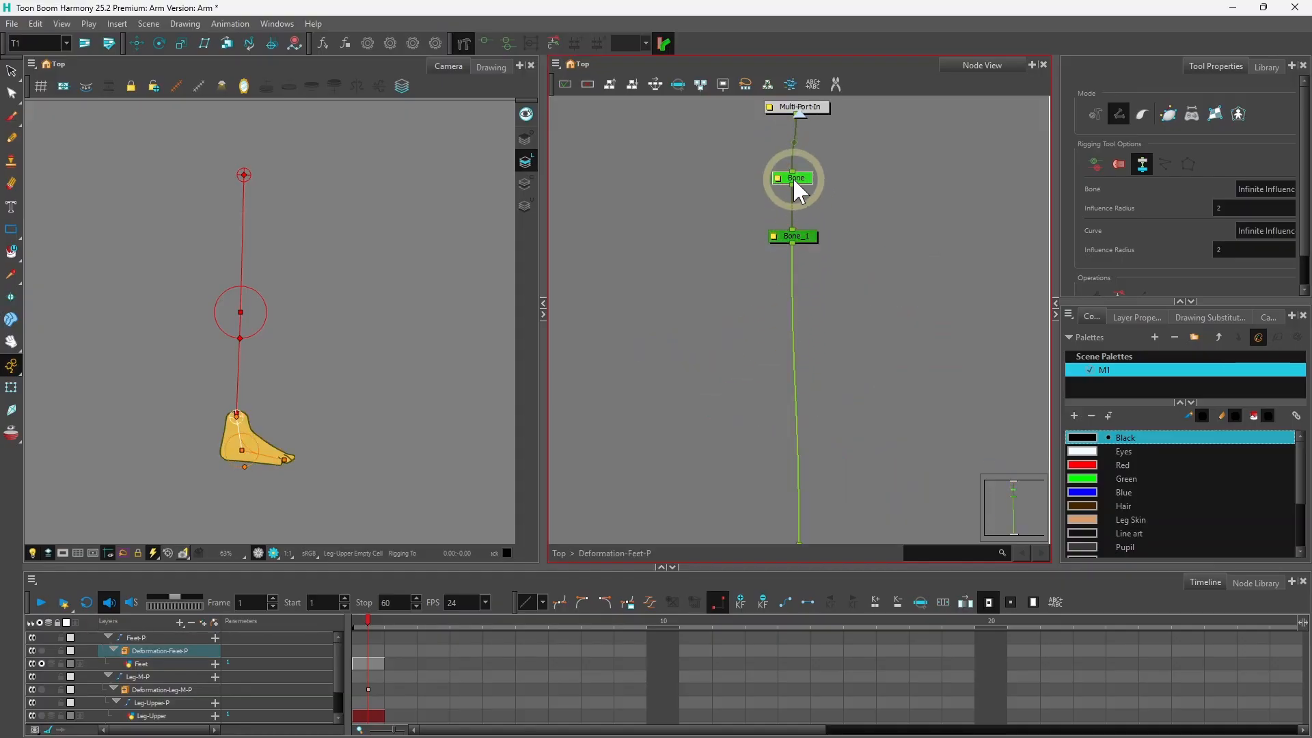
click(802, 237)
click(801, 181)
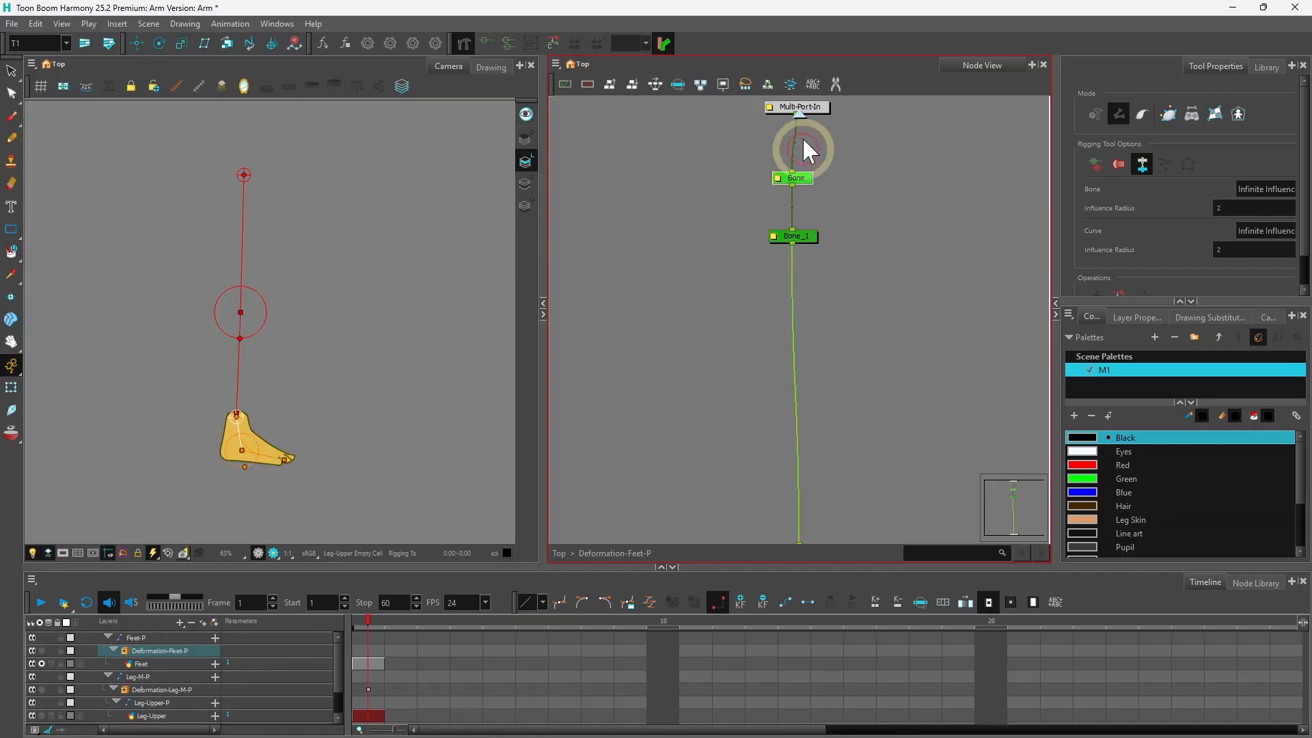
double_click(809, 220)
Step: Turn off solo mode on the Feet drawing so the whole leg is shown again
click(489, 425)
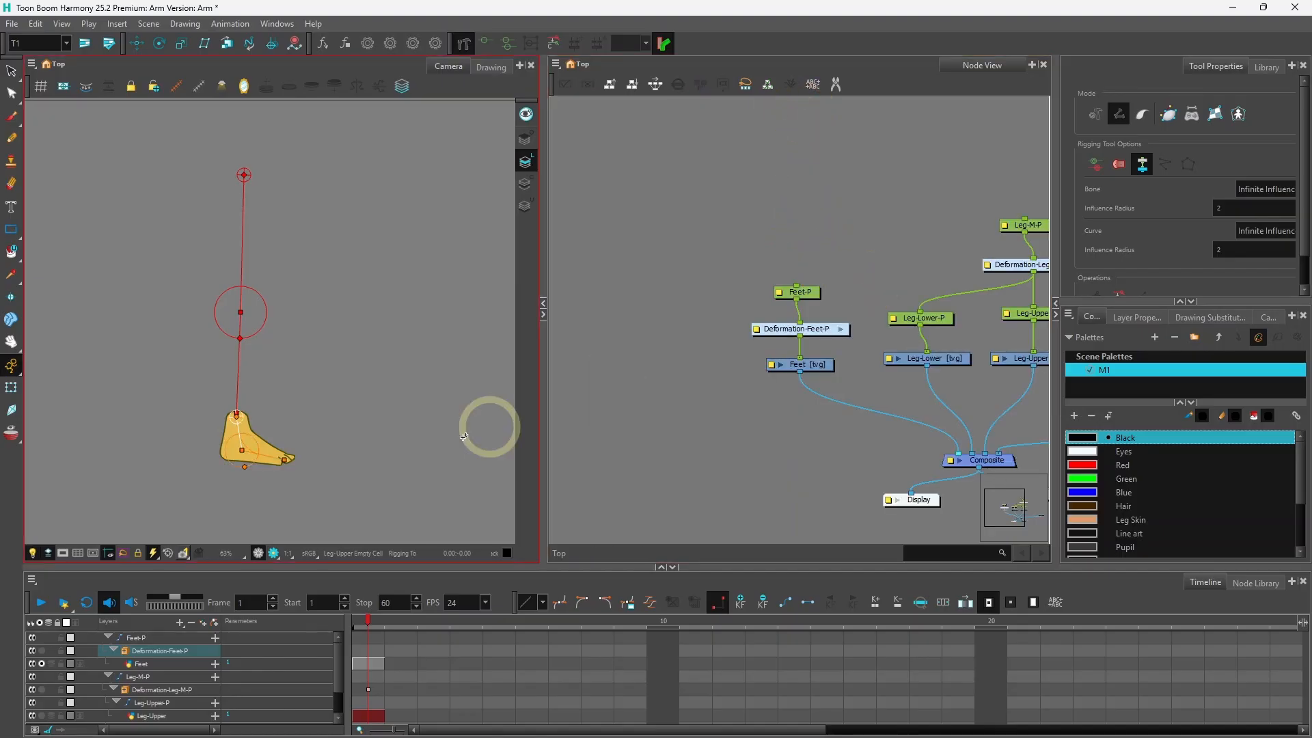
click(63, 677)
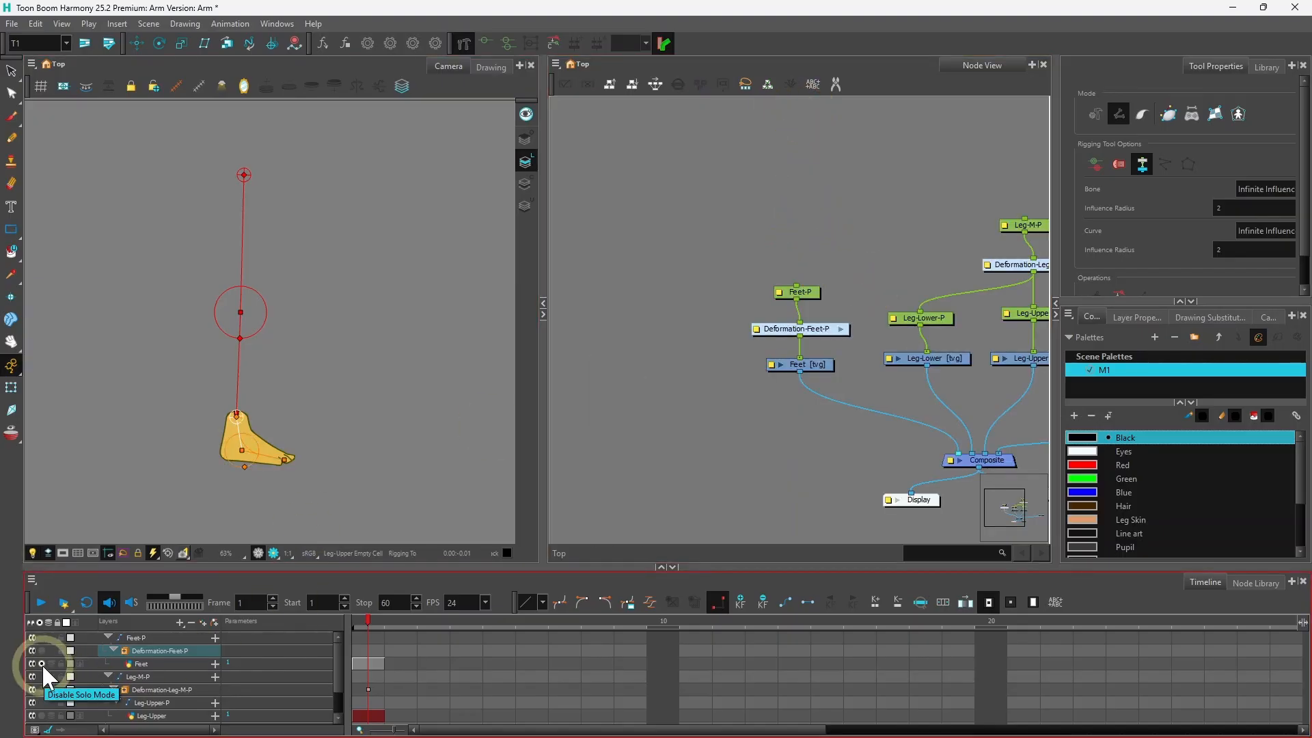
click(39, 663)
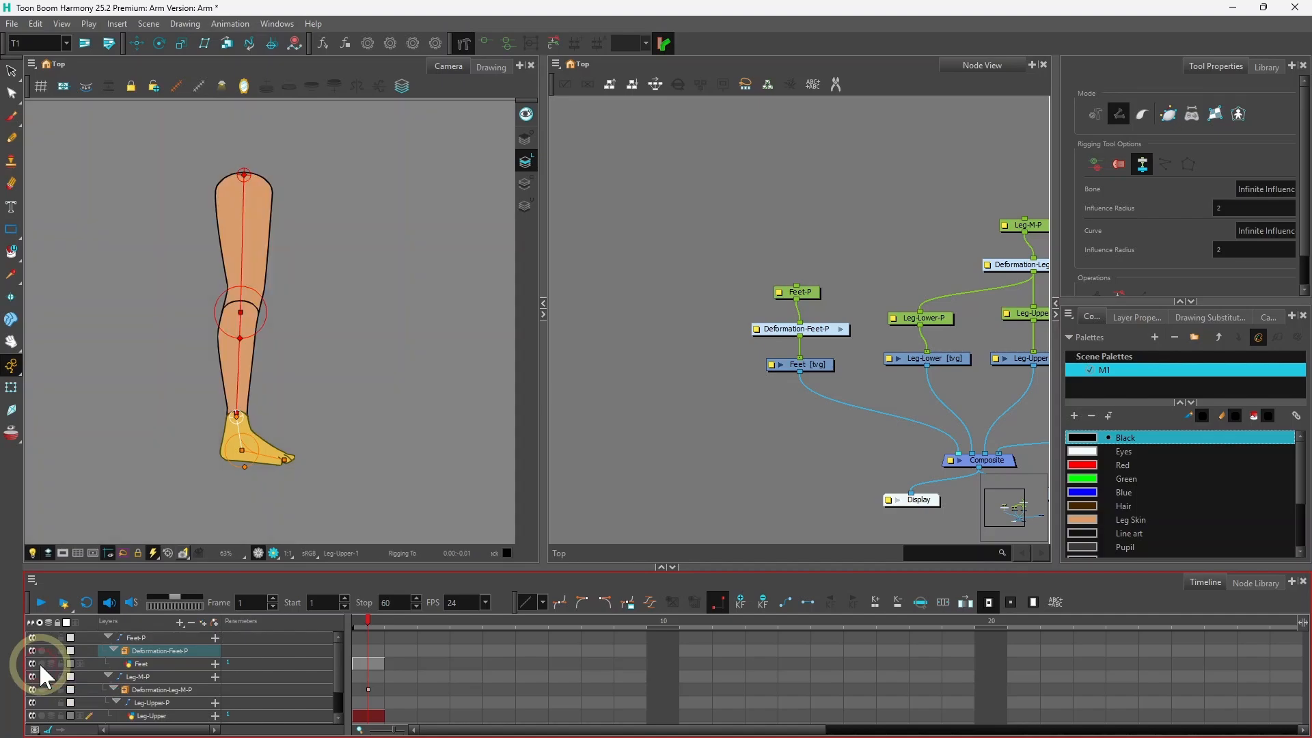
click(218, 534)
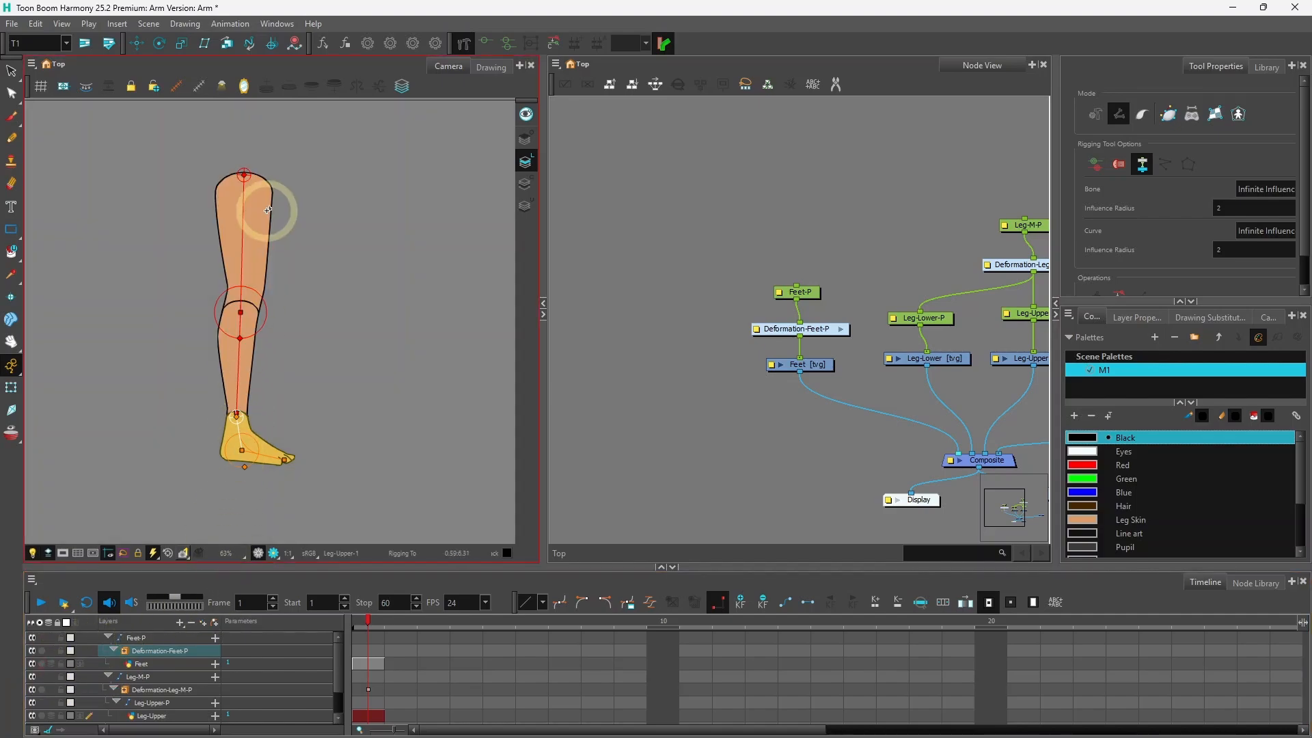
Step: Tidy the Feet-P and Deformation-Leg-M-P nodes and connect the Deformation-Leg-M-P output to the Feet-P input
click(668, 428)
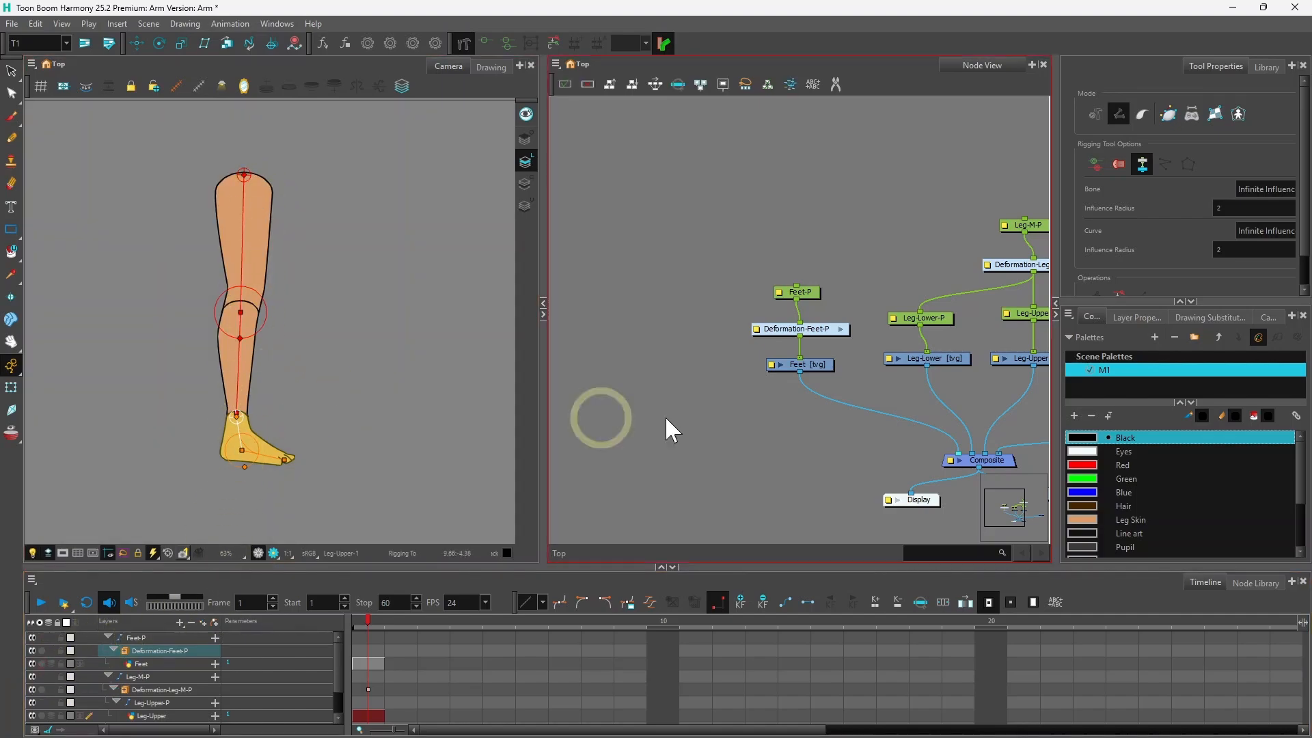
key(space)
drag(819, 450, 711, 445)
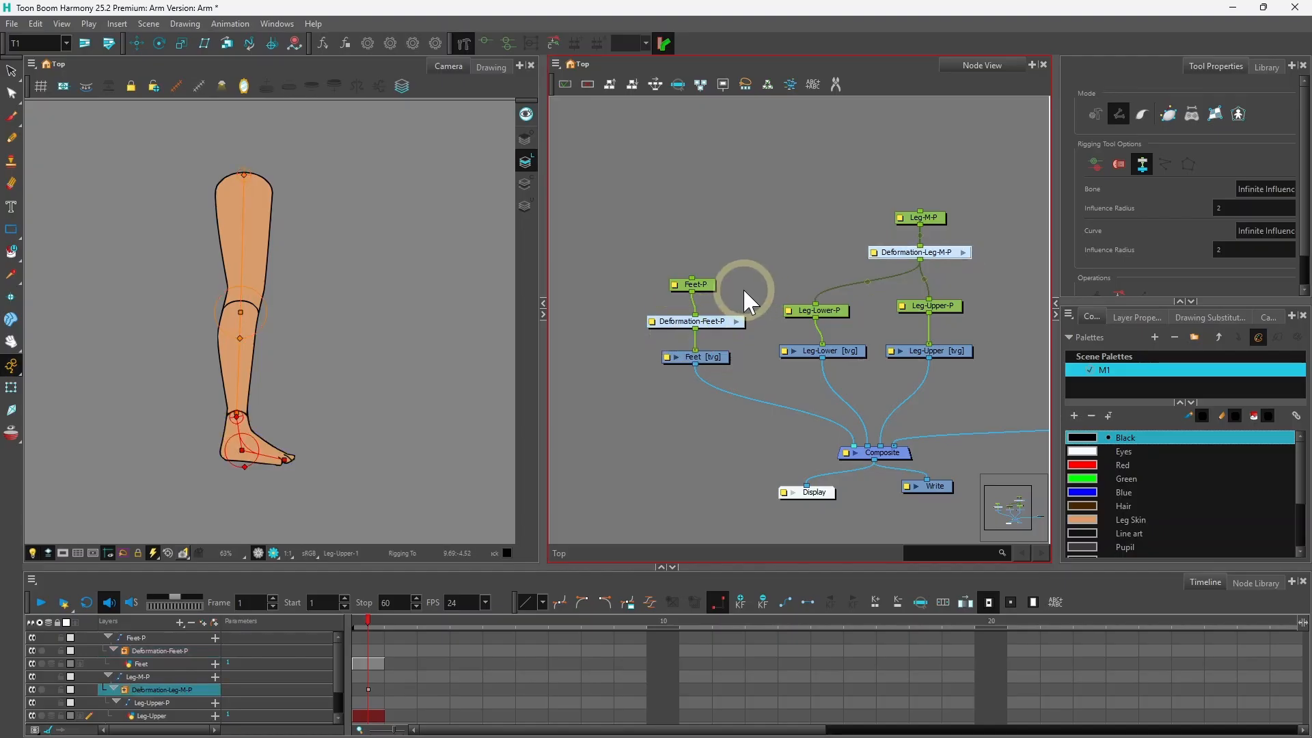
drag(704, 284, 707, 289)
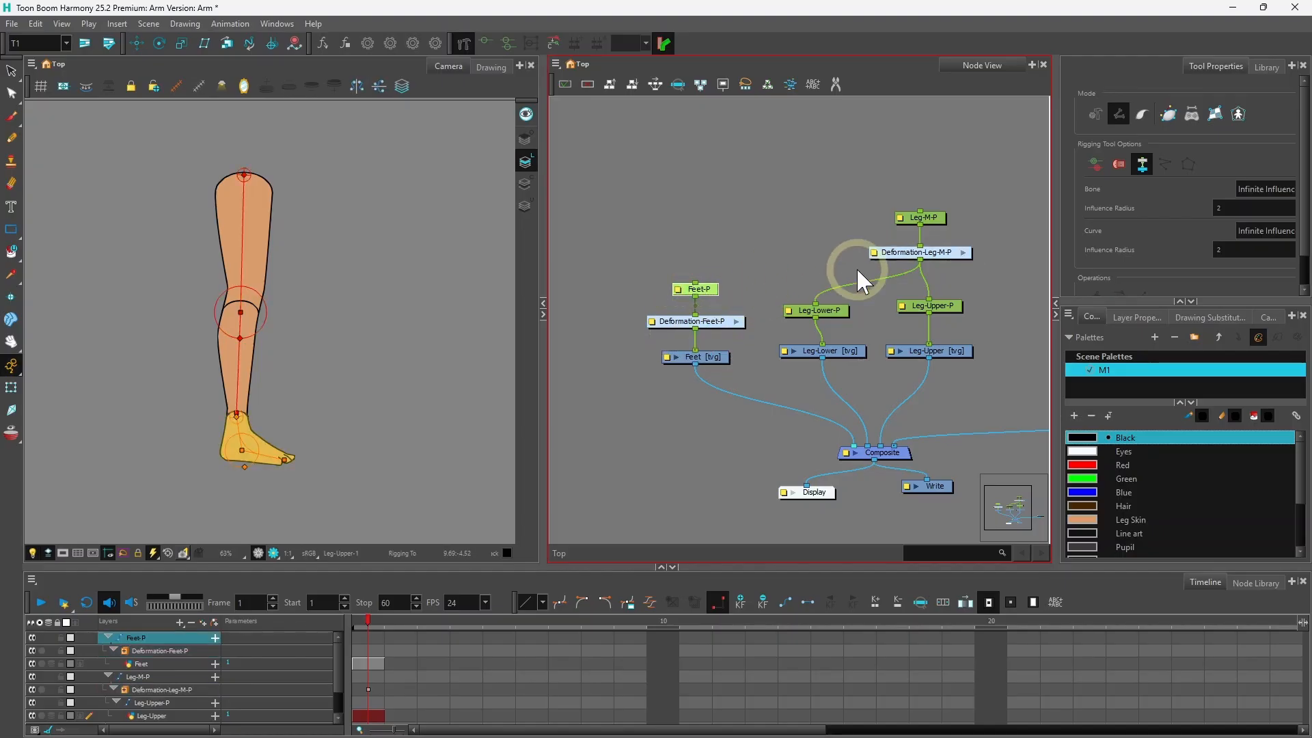
drag(908, 255, 892, 250)
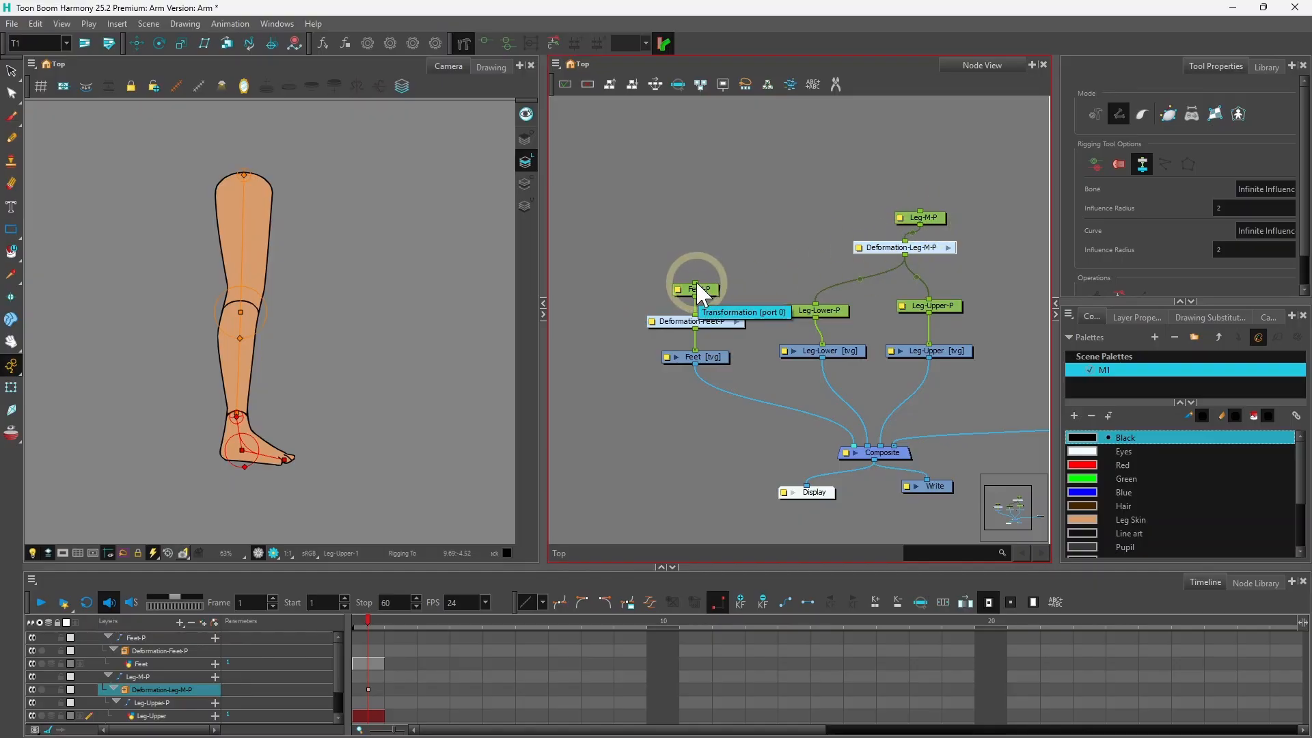
drag(696, 281, 740, 266)
drag(879, 256, 888, 255)
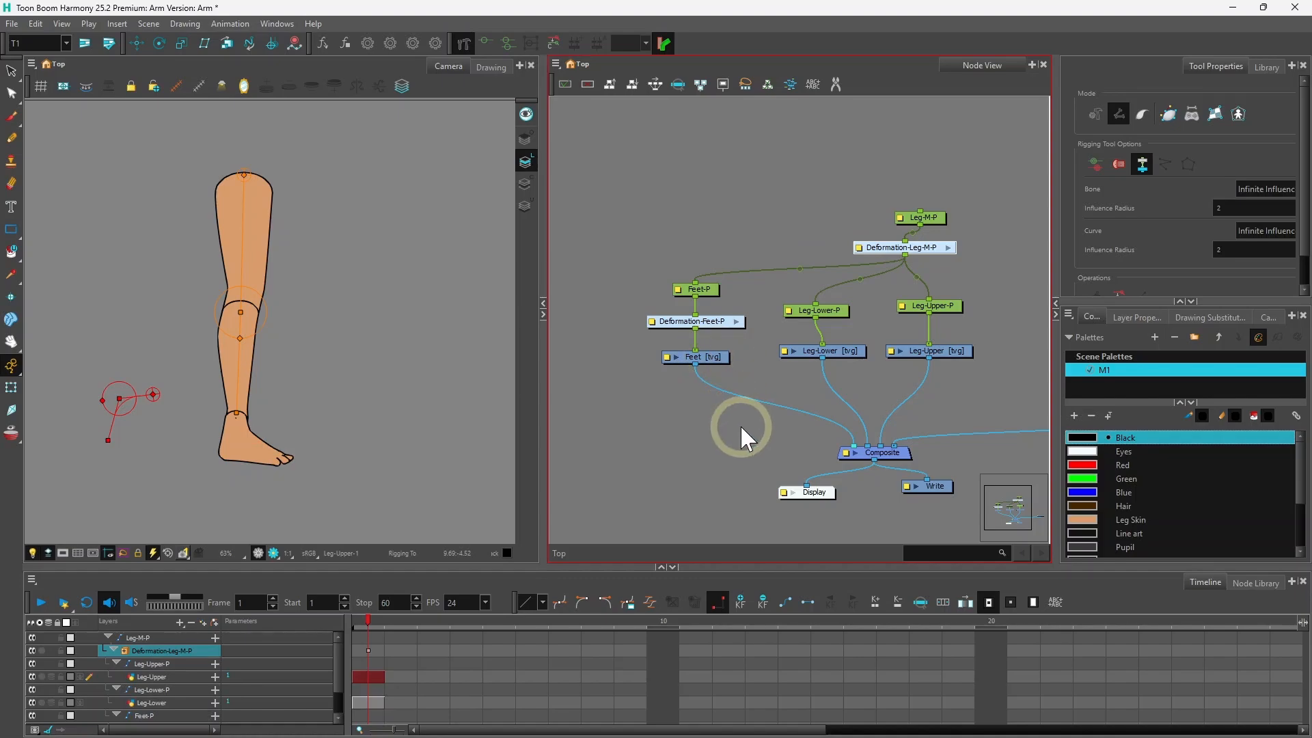
Step: Rotate the lower-leg bone with the Transform tool to test how the foot follows, and restore the leg's original pose
click(11, 387)
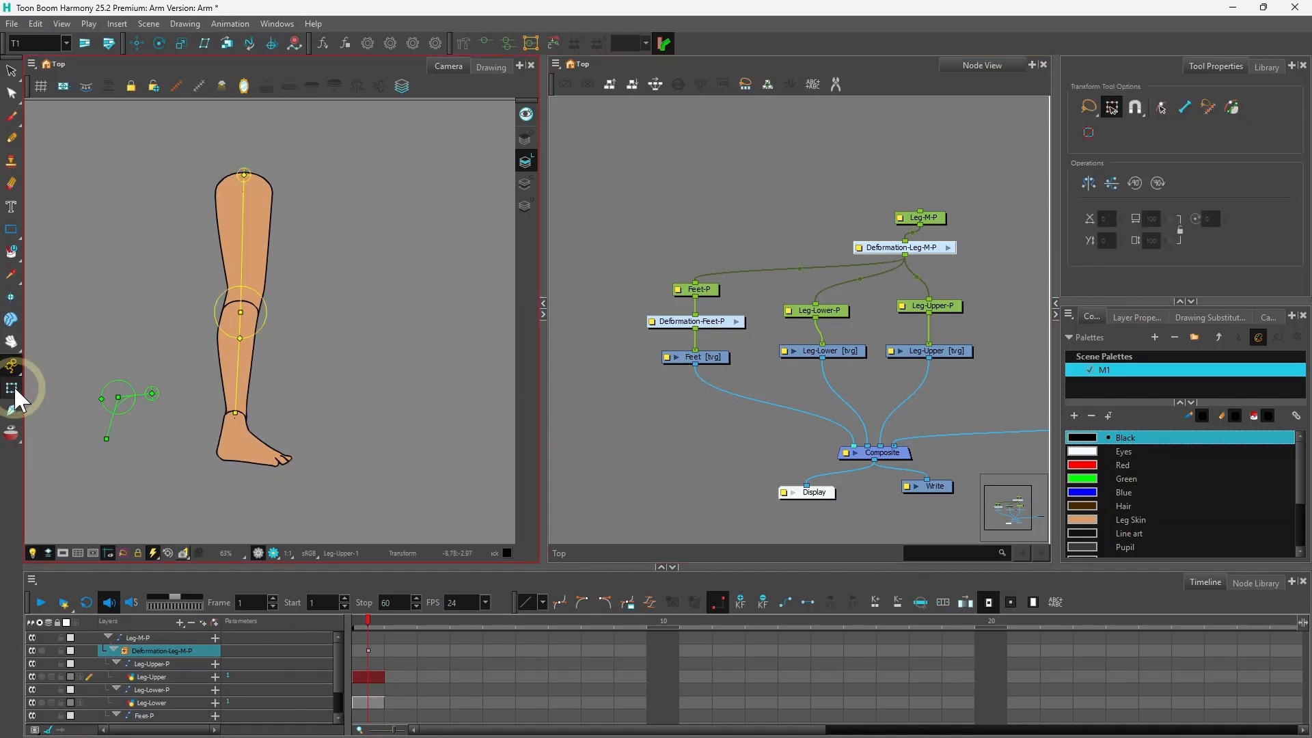
click(368, 651)
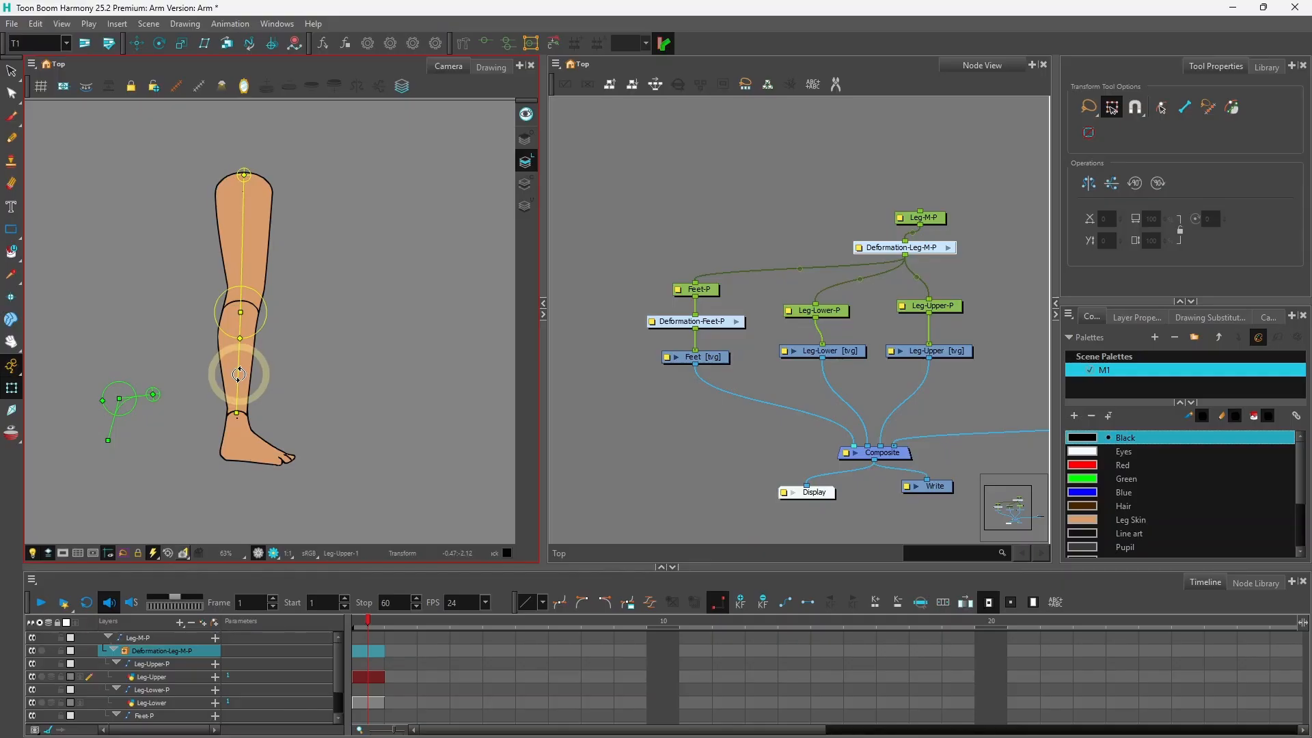
drag(238, 374, 187, 340)
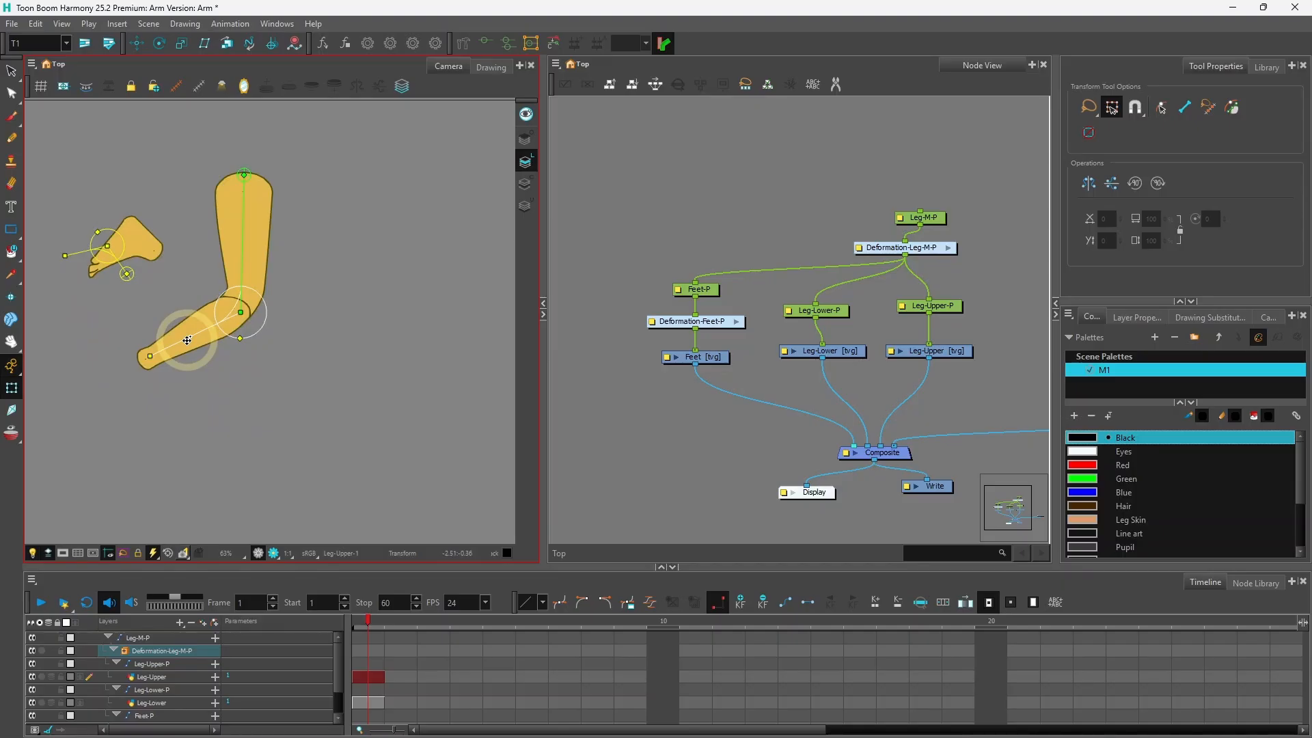
drag(187, 339, 249, 395)
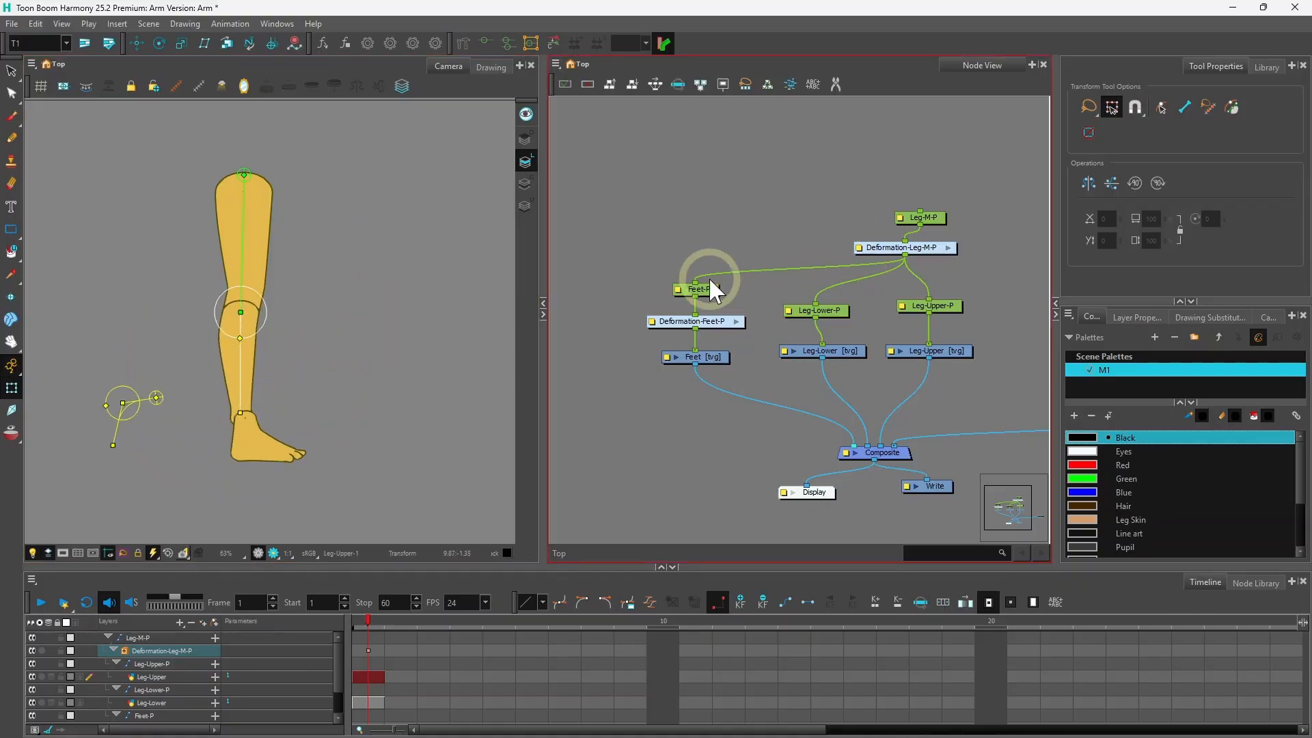
drag(242, 372, 192, 326)
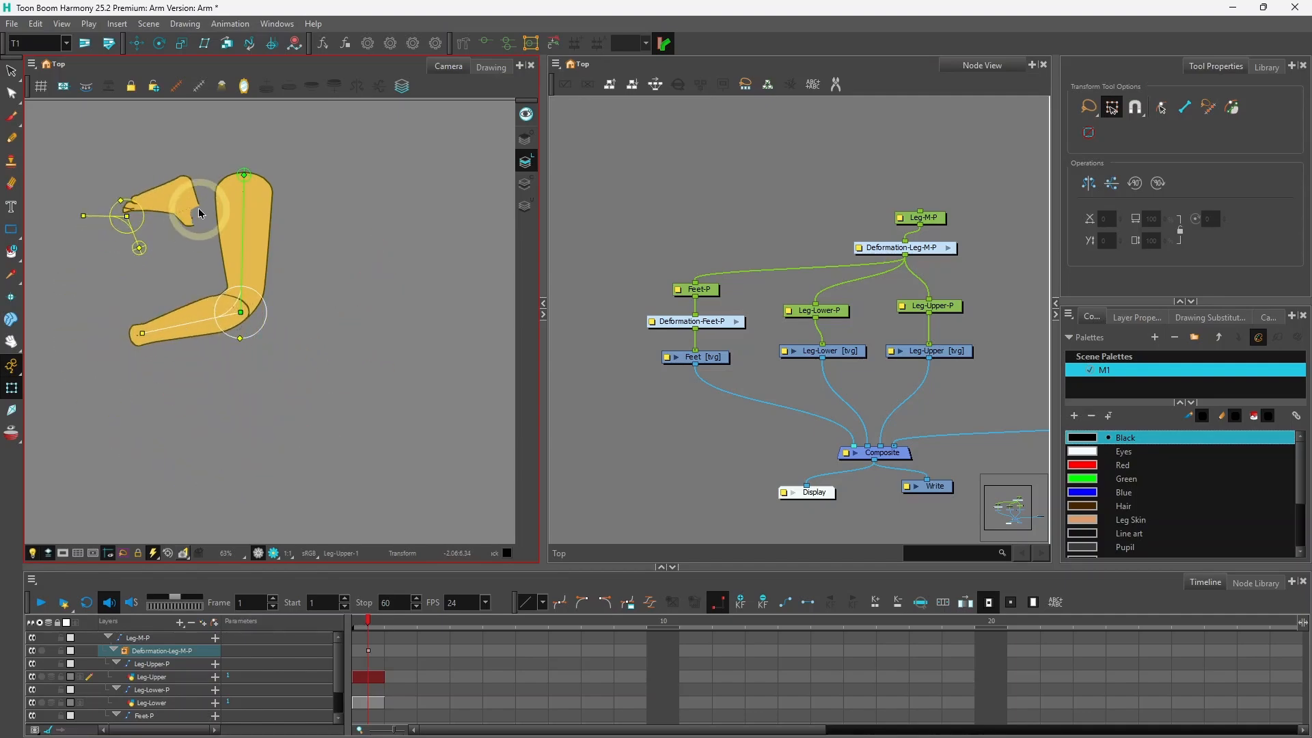
drag(199, 214, 195, 218)
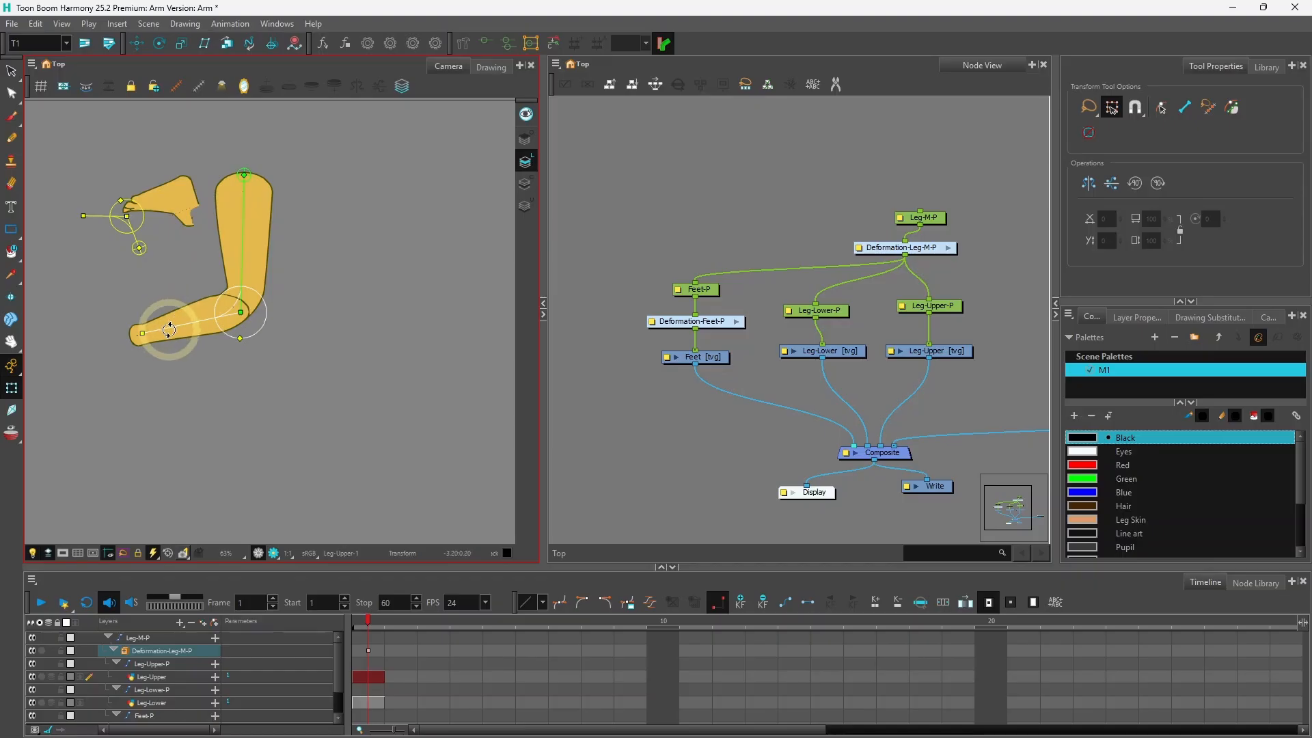
drag(169, 330, 214, 379)
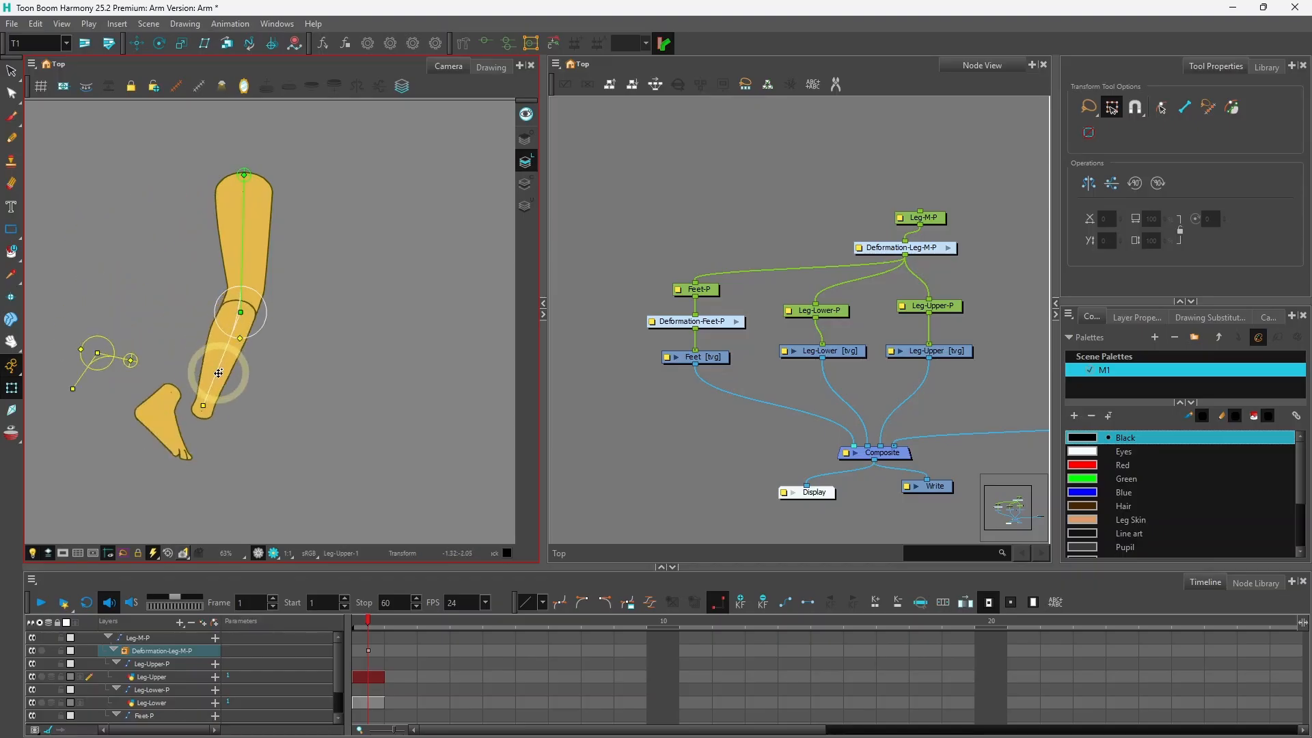
click(368, 651)
click(754, 601)
click(242, 432)
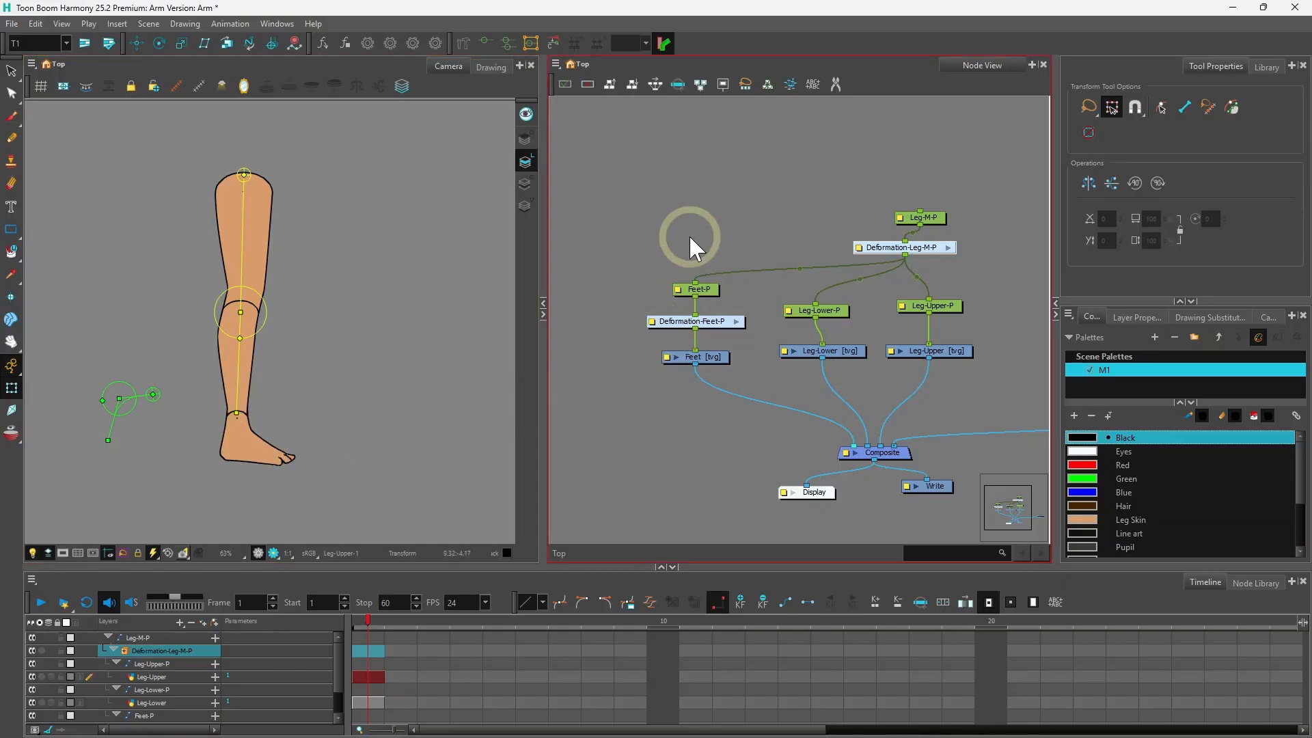
Step: Search the available nodes for "kin" and add a Kinematic Output (Bone) node to the network
key(Return)
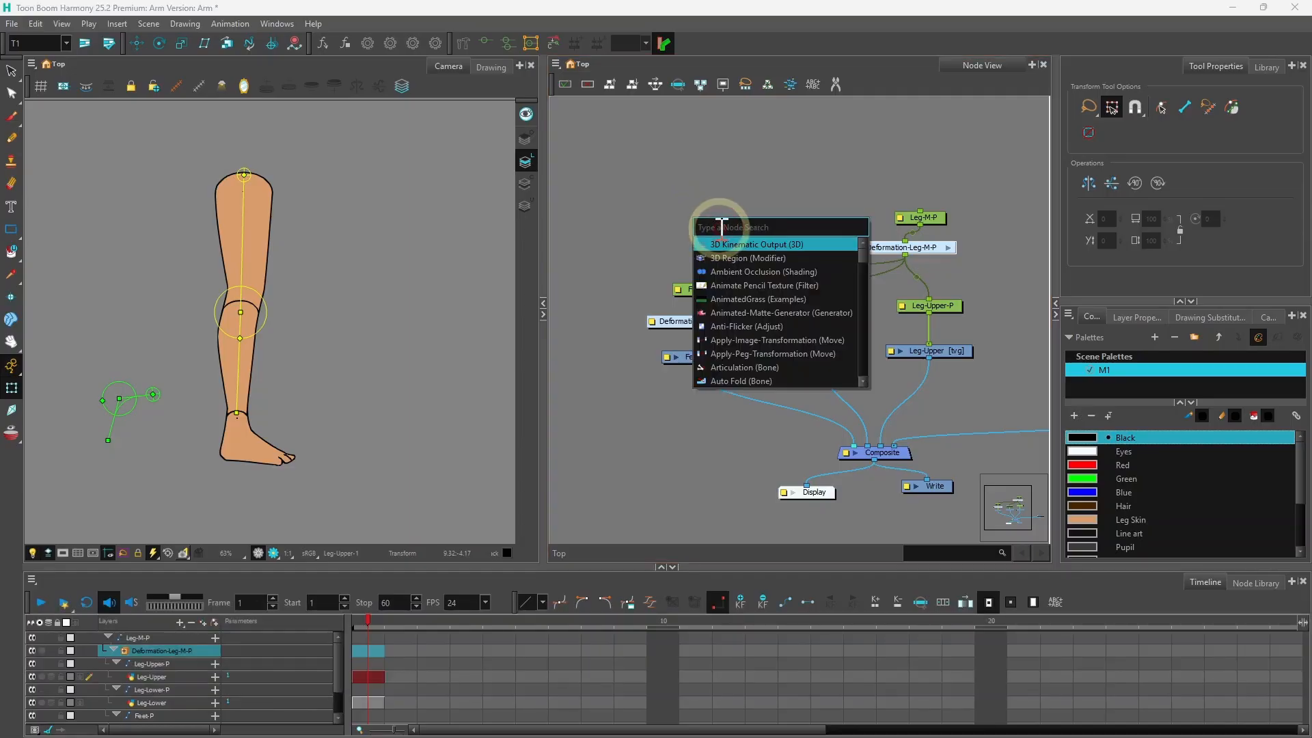
text(k)
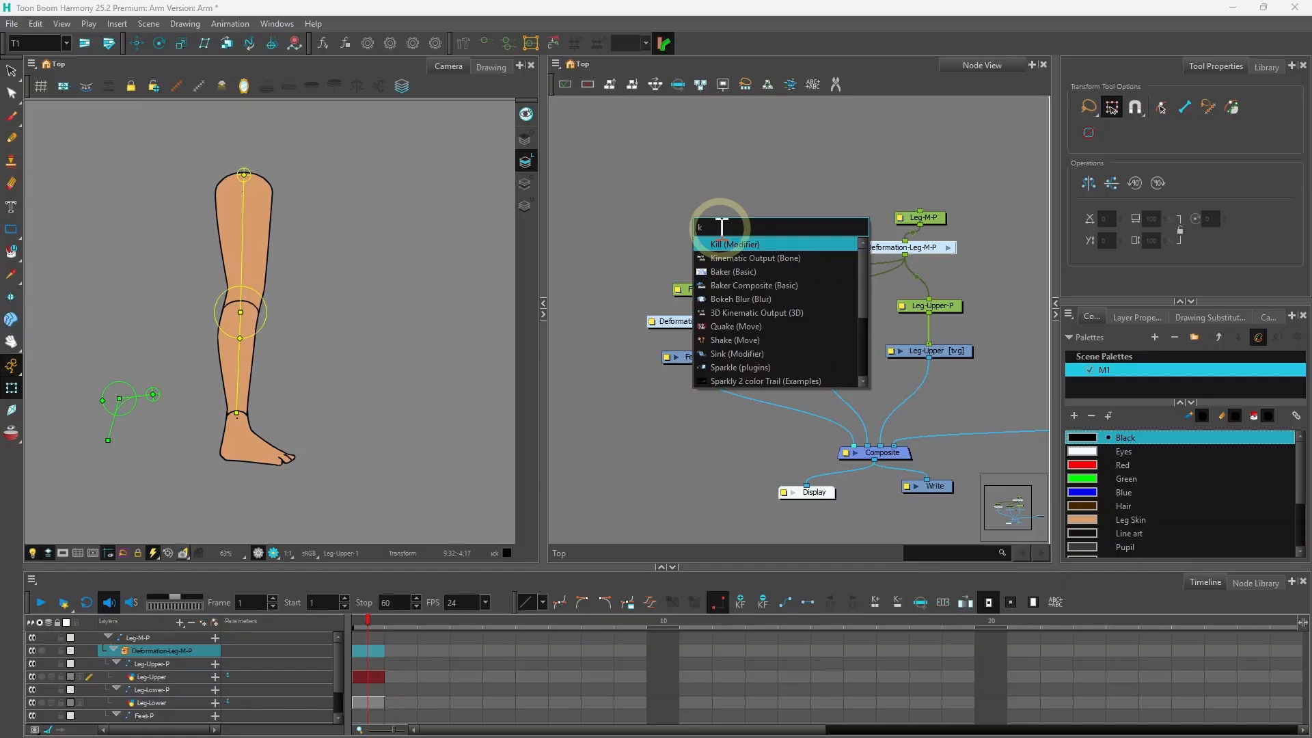
text(in)
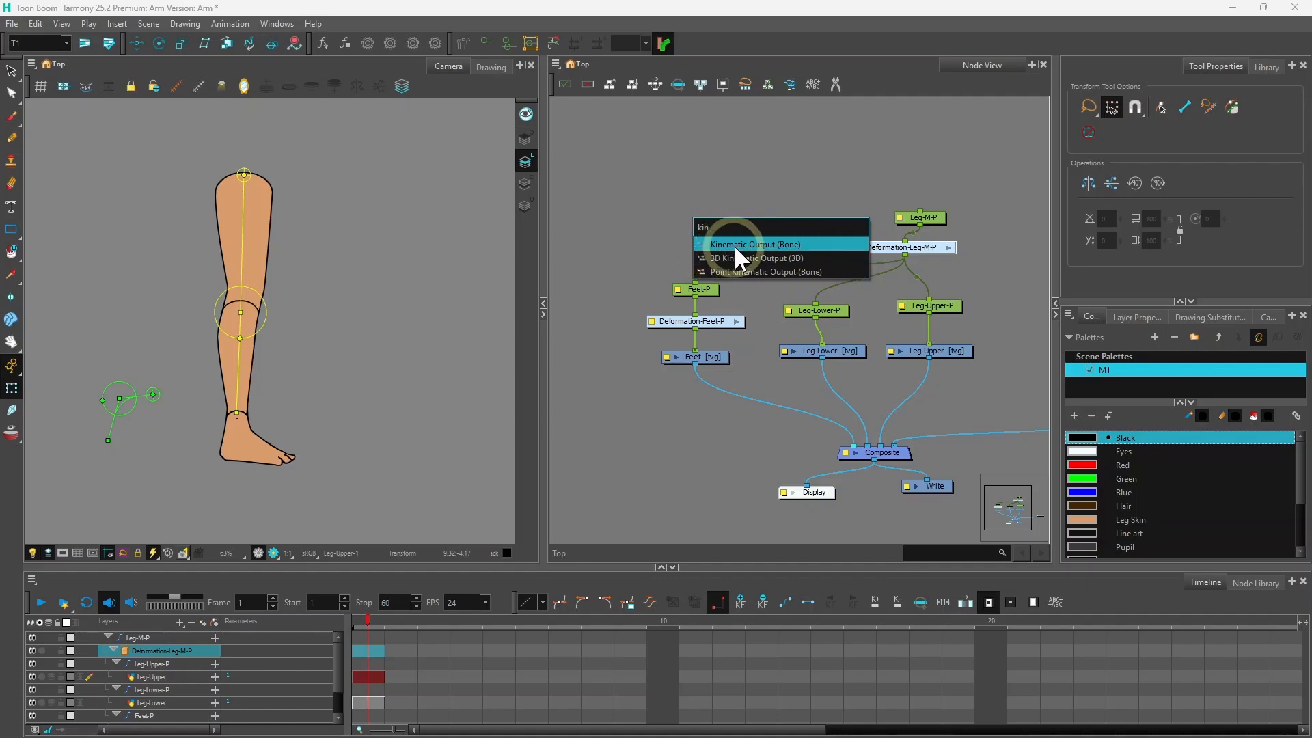
click(755, 244)
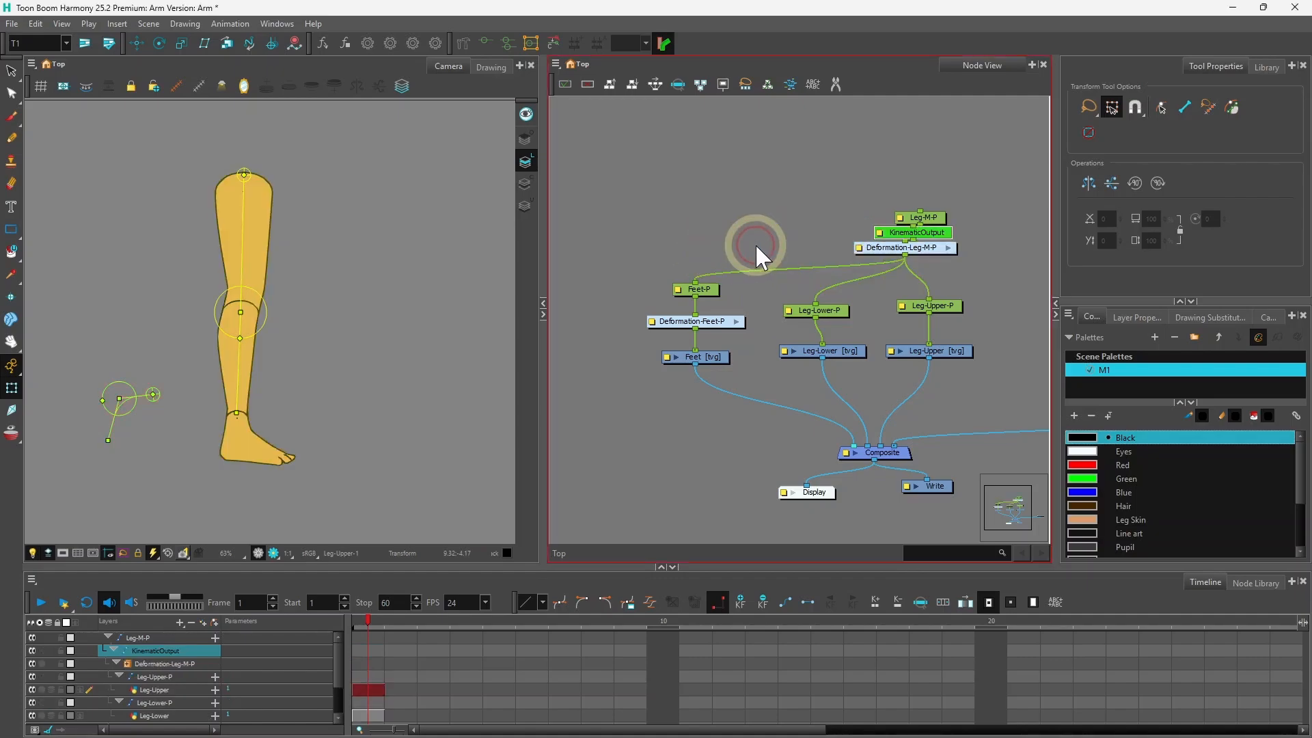
Step: Move the KinematicOutput node above Feet-P, cut its link to Deformation-Leg-M-P and reconnect Leg-M-P directly to that group
drag(888, 234, 683, 206)
click(835, 84)
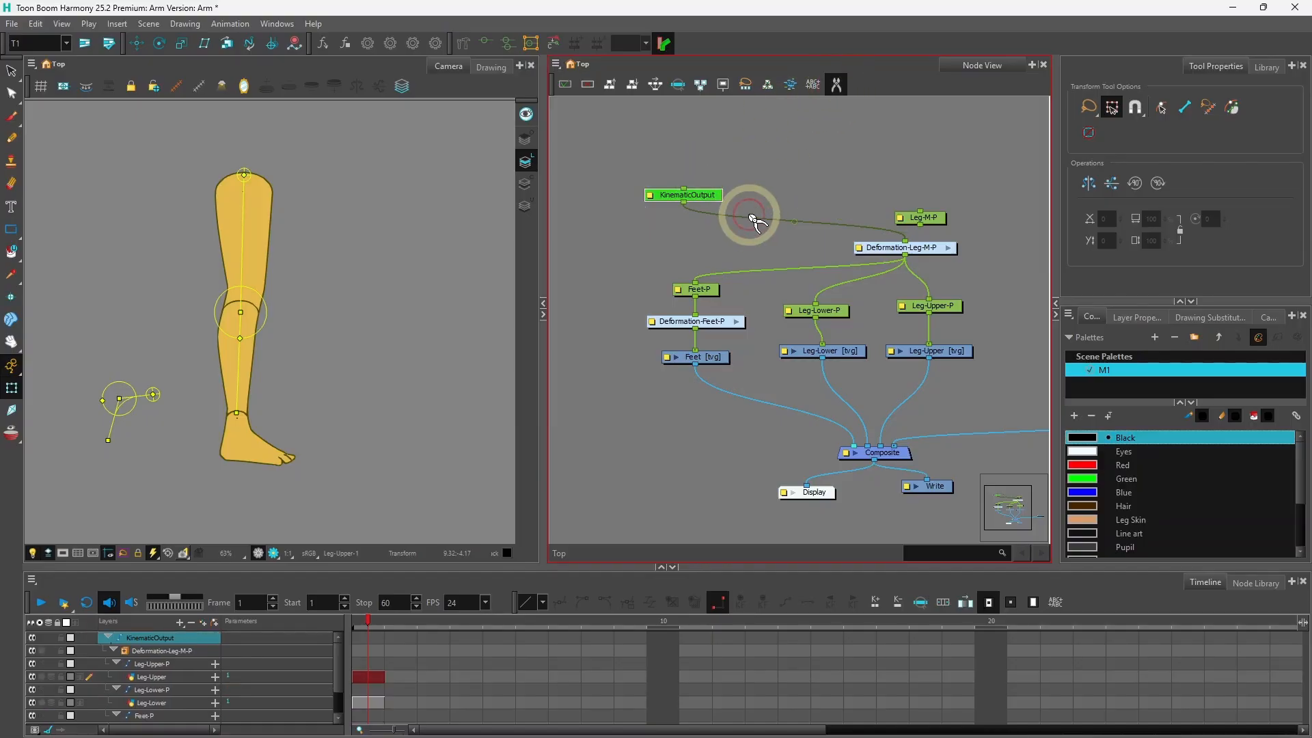
click(755, 220)
click(834, 84)
click(887, 228)
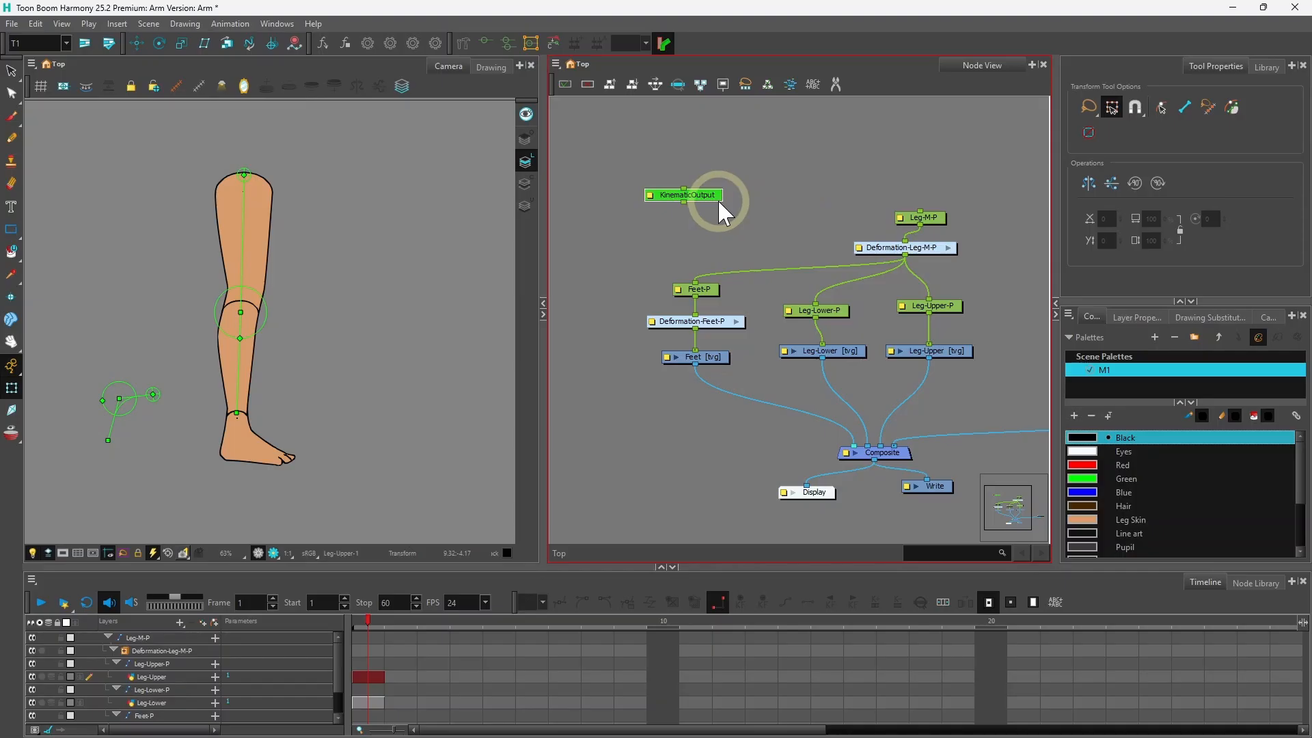
Step: Search the Node Library for "kine" to look up the kinematic output nodes
click(1254, 592)
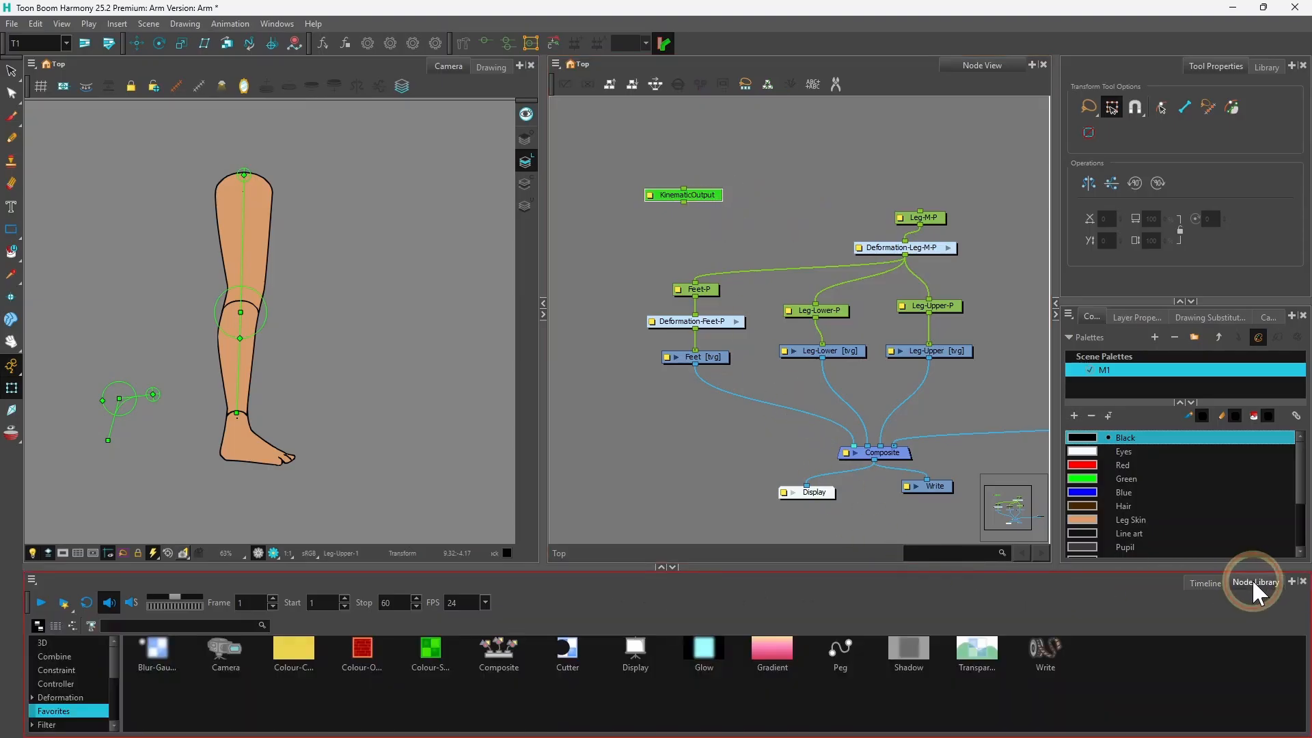
click(170, 625)
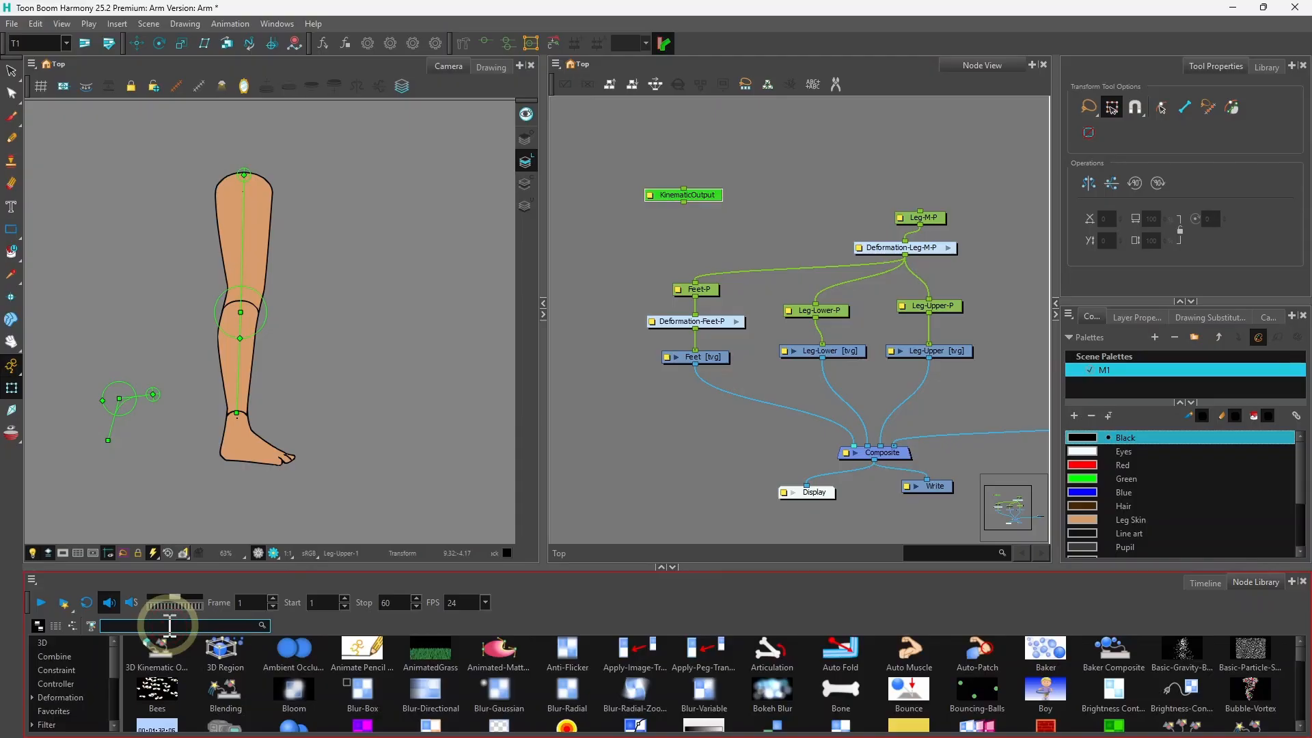
text(kine)
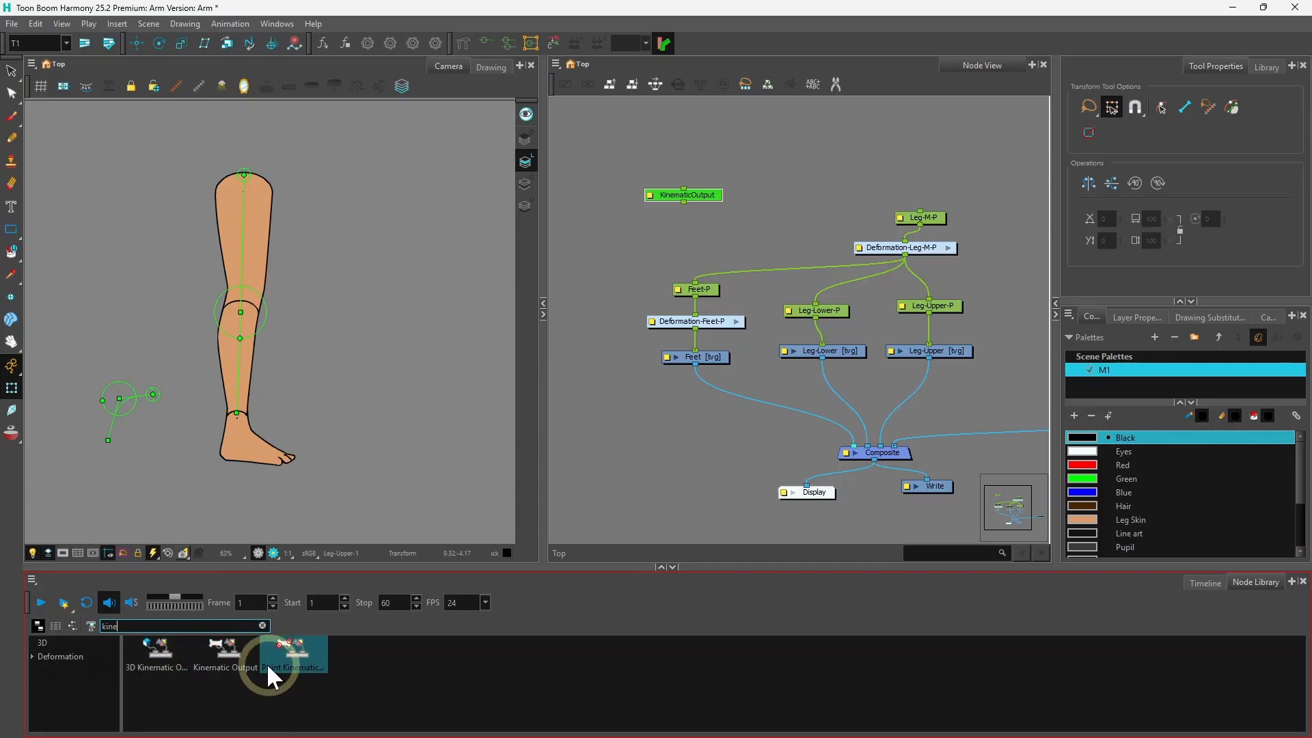
Step: Add a second Kinematic Output node from the Node Library and place it just below the existing KinematicOutput node
drag(226, 669, 602, 456)
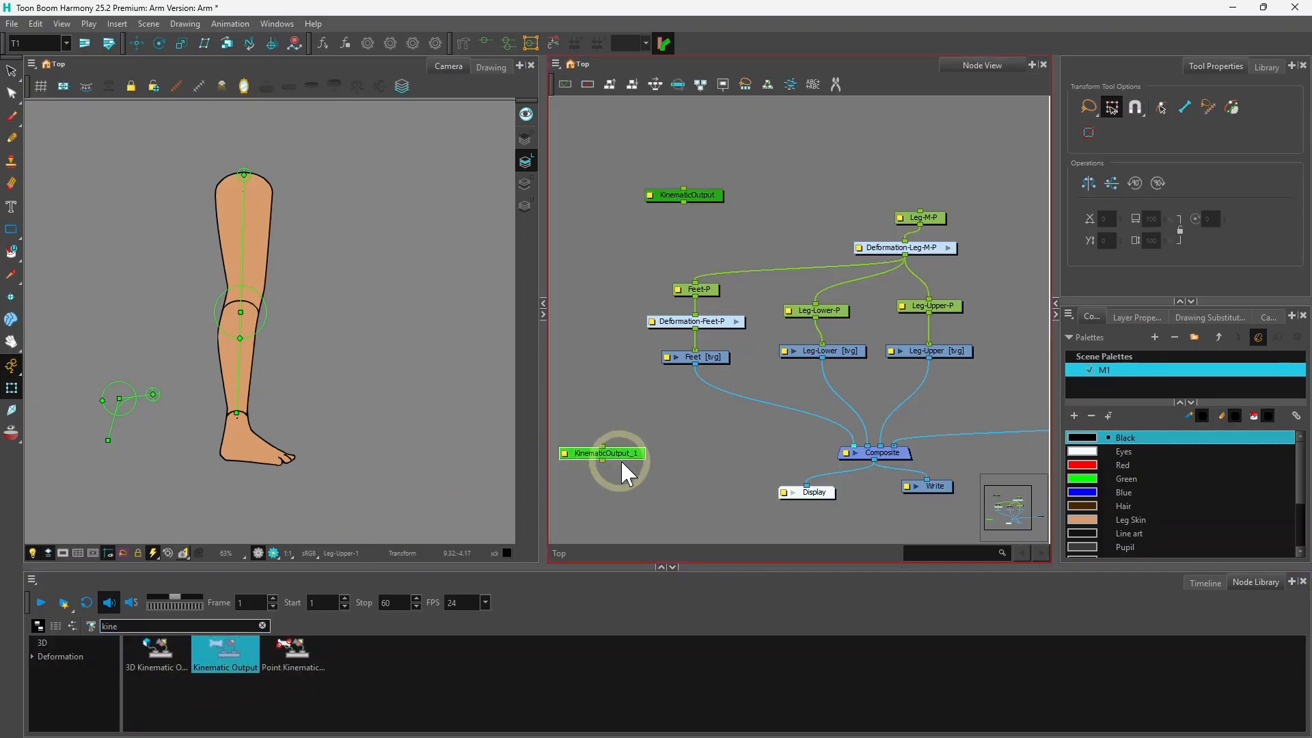
click(1197, 583)
click(621, 492)
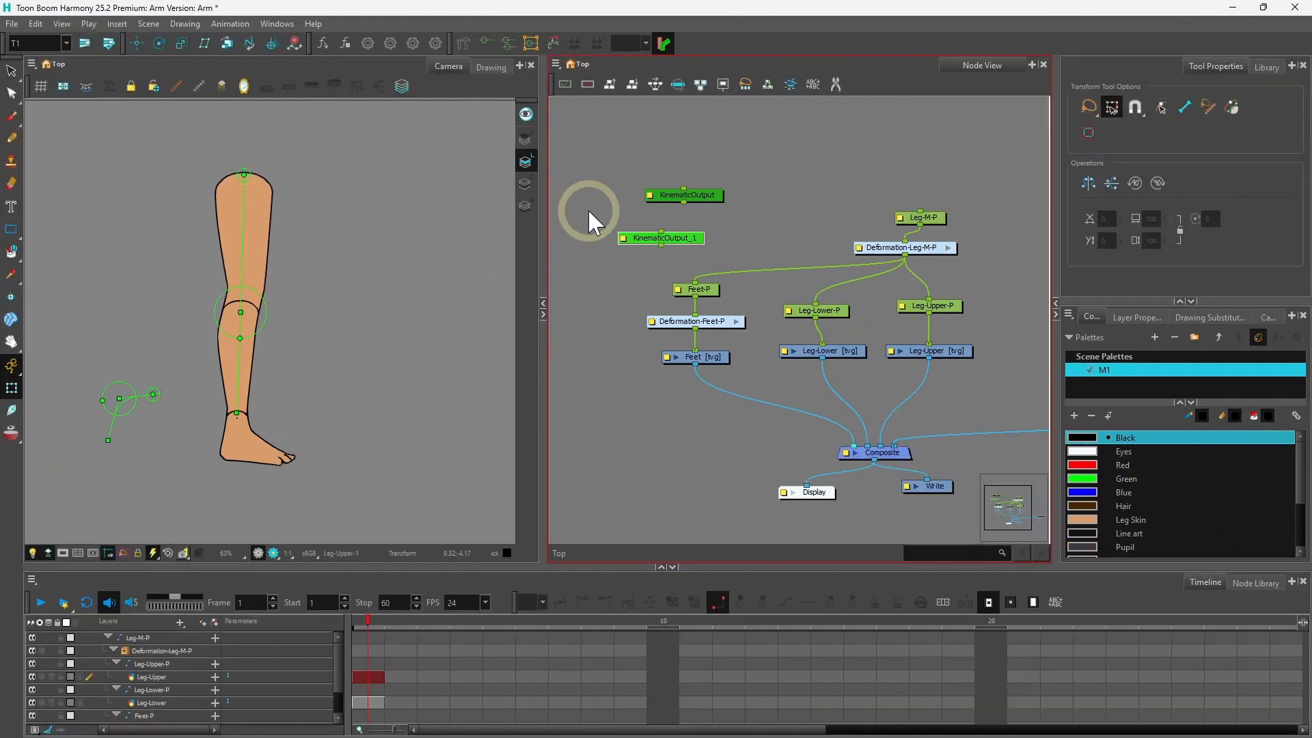
Step: Insert another Kinematic Output from the bone deformation effects and move it to the empty area above the KinematicOutput node
click(557, 64)
mouse_move(577, 144)
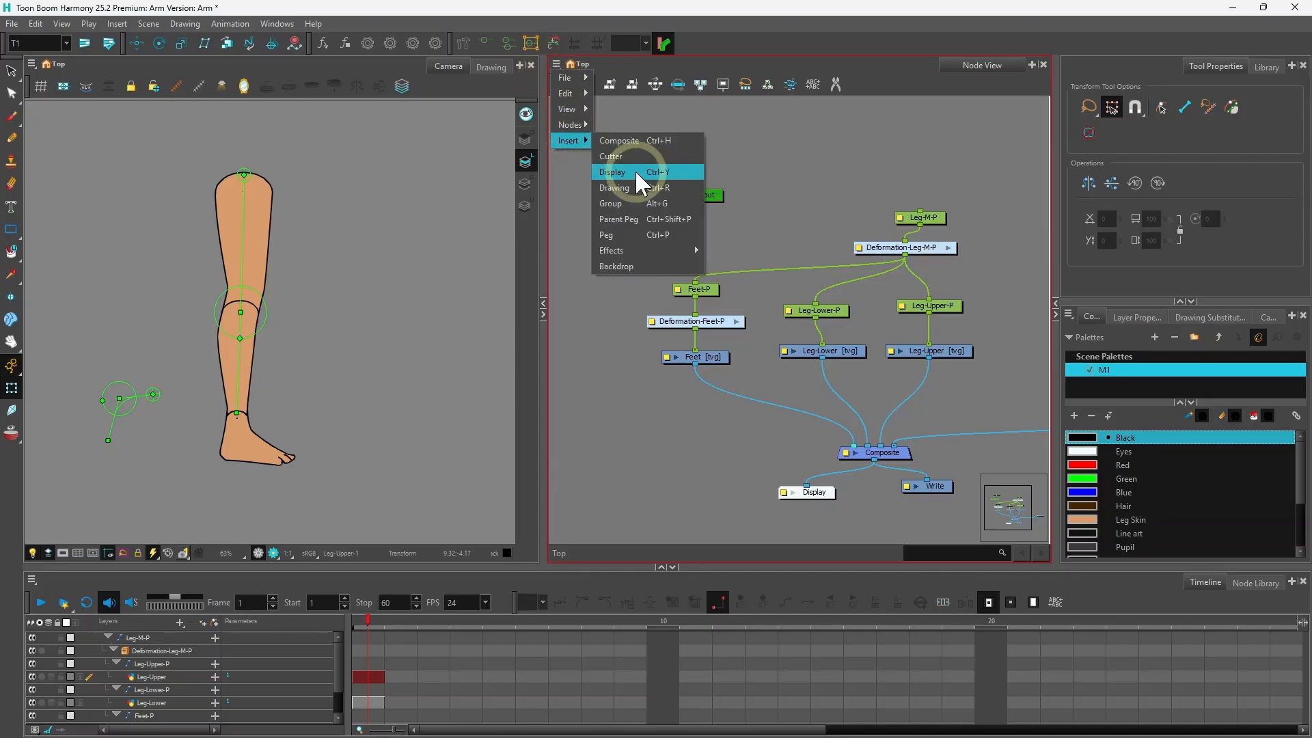
mouse_move(634, 252)
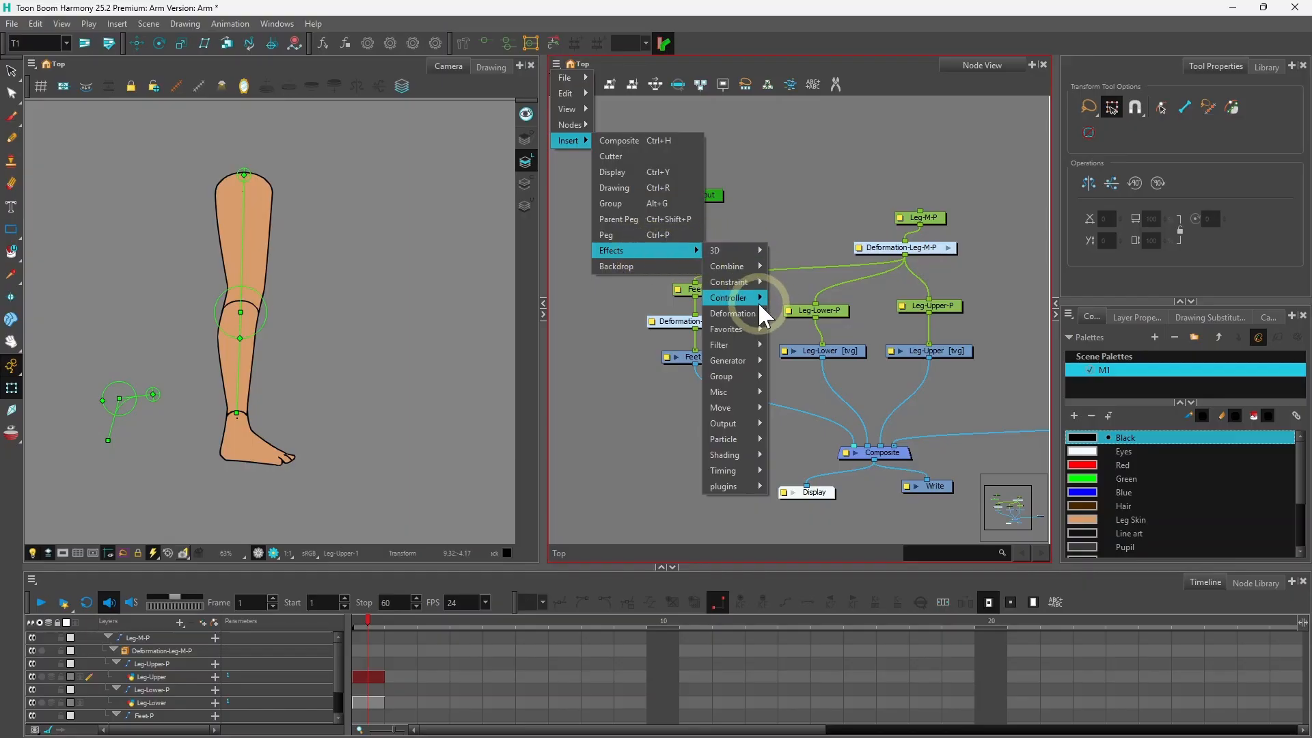
mouse_move(748, 318)
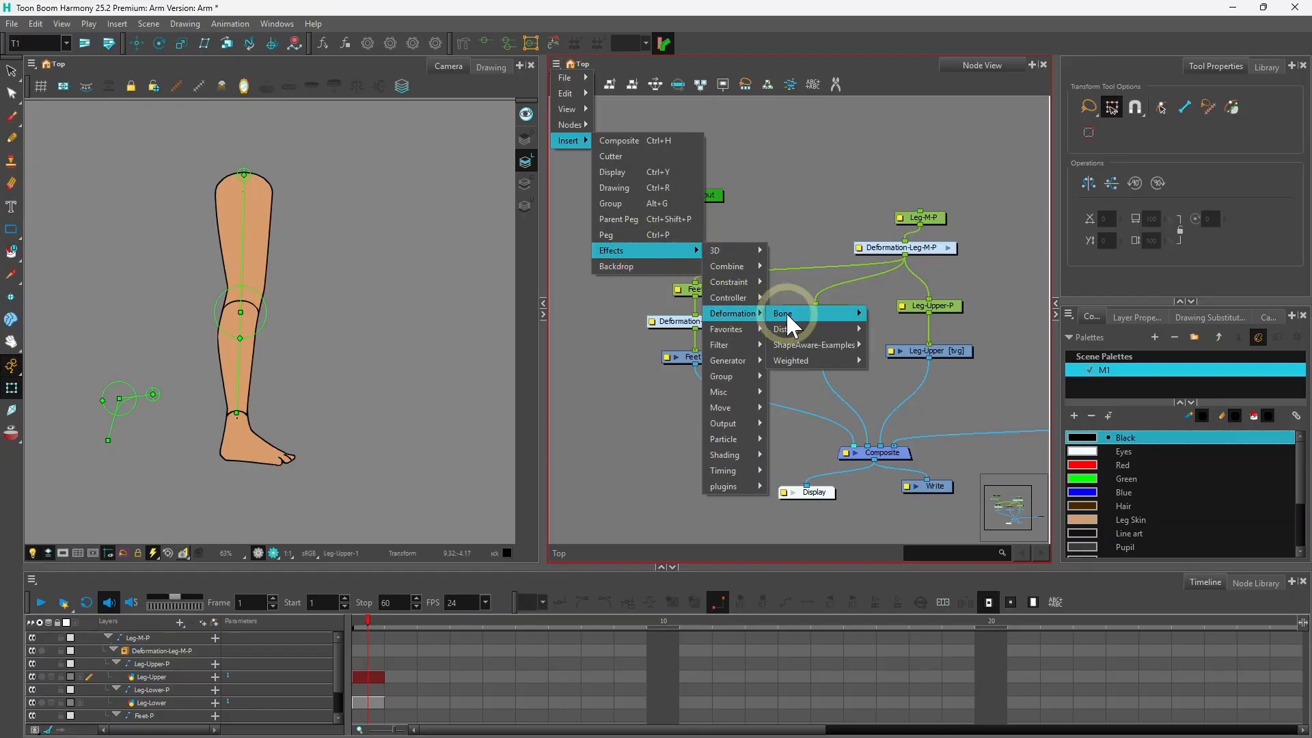
mouse_move(810, 327)
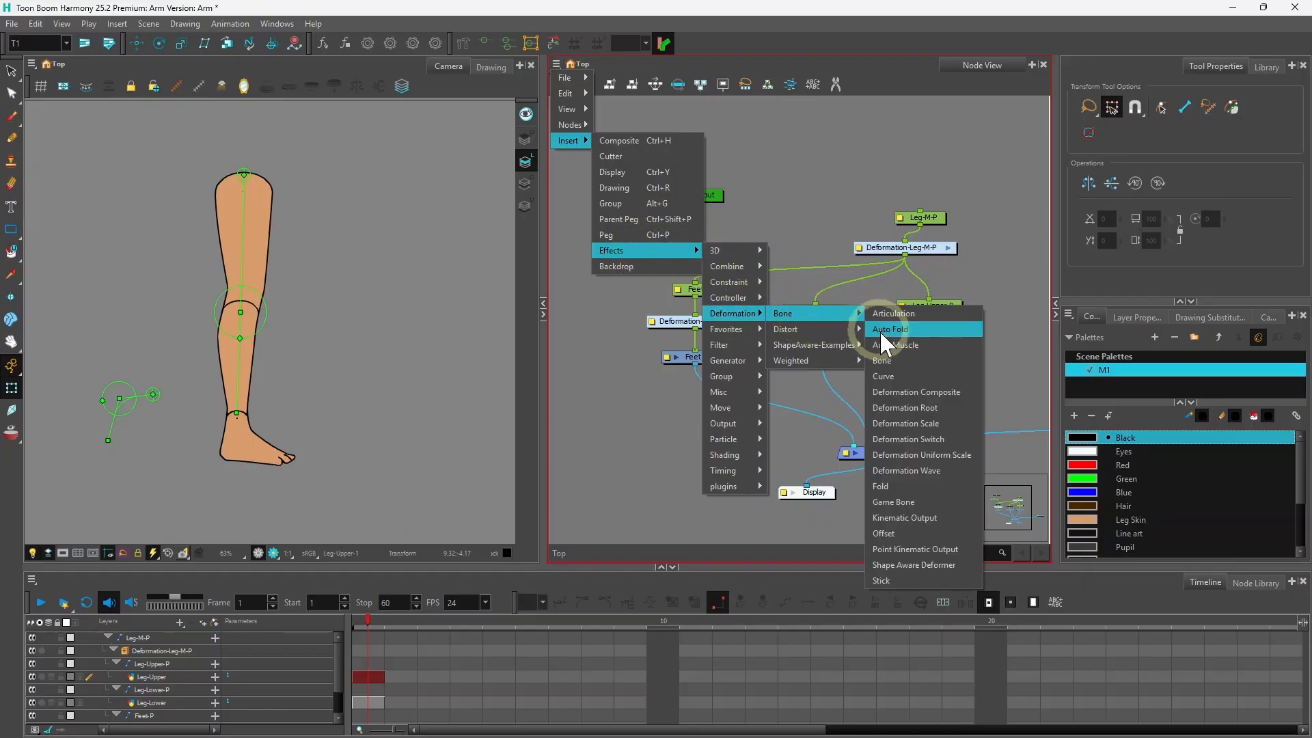
click(912, 516)
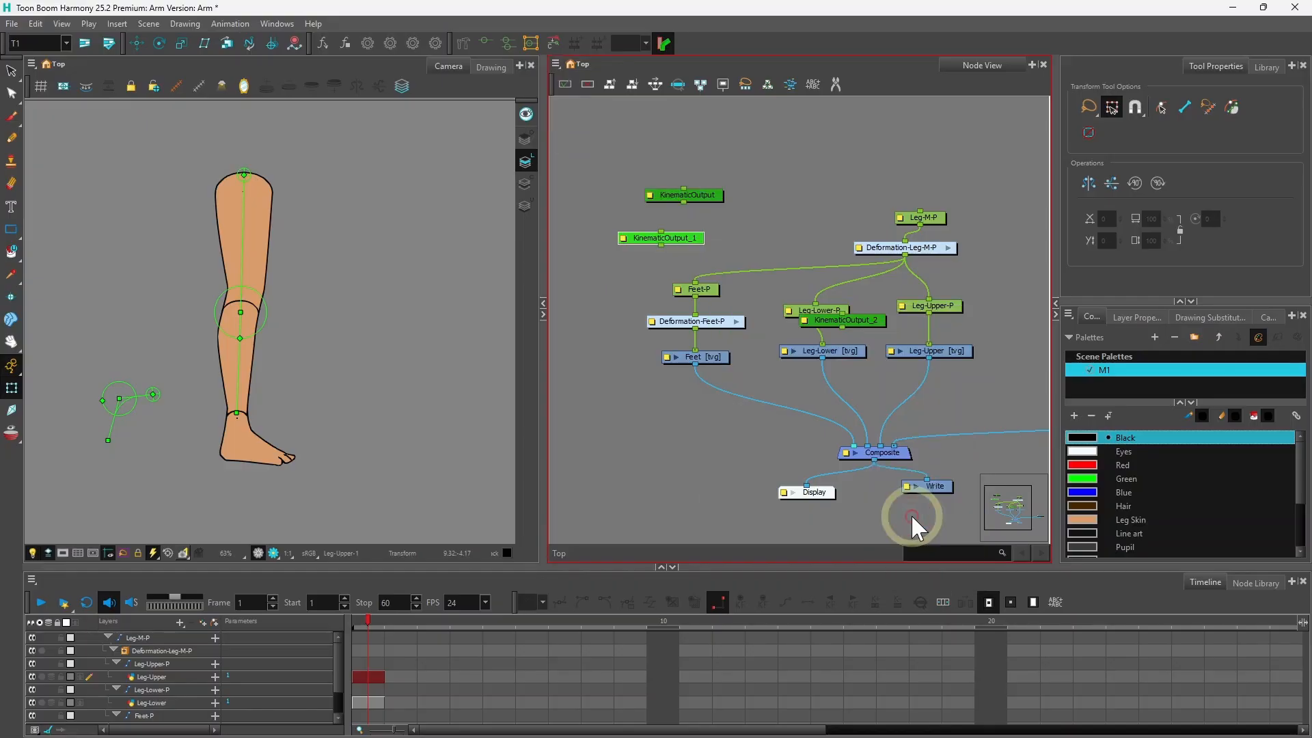
drag(867, 322, 799, 154)
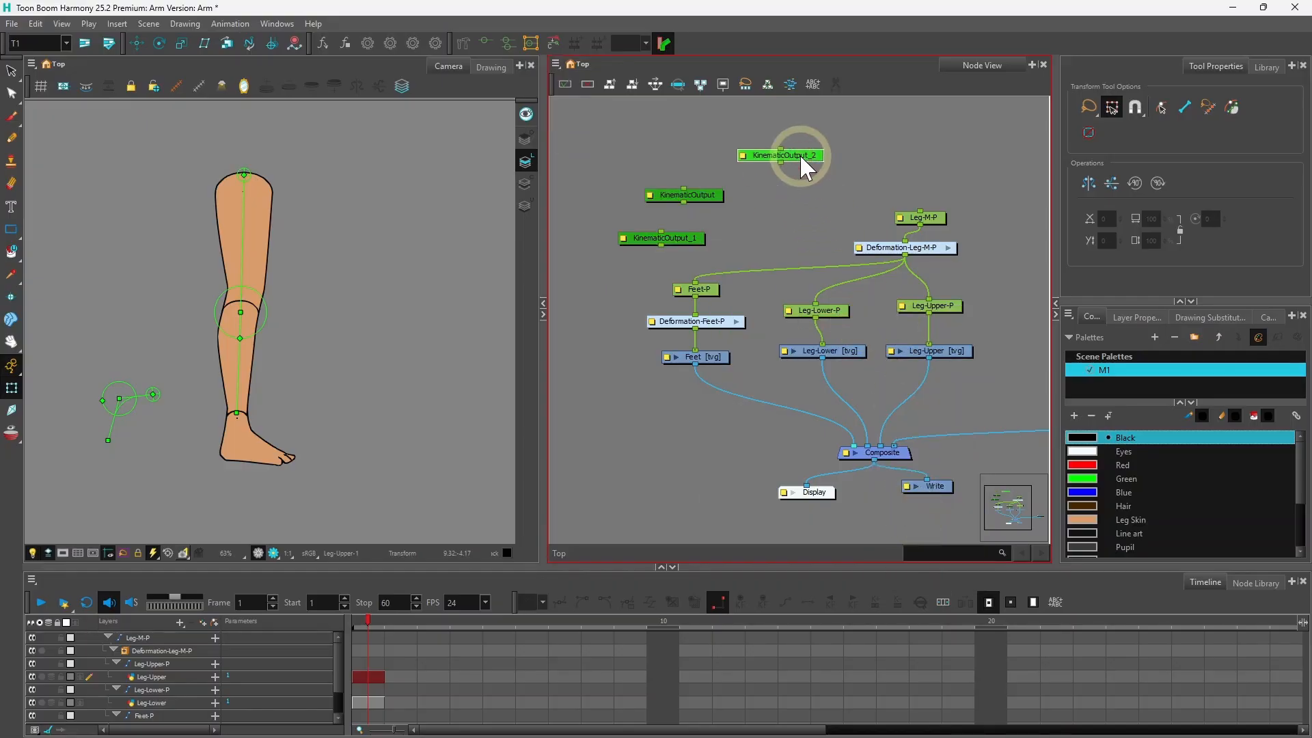
click(882, 154)
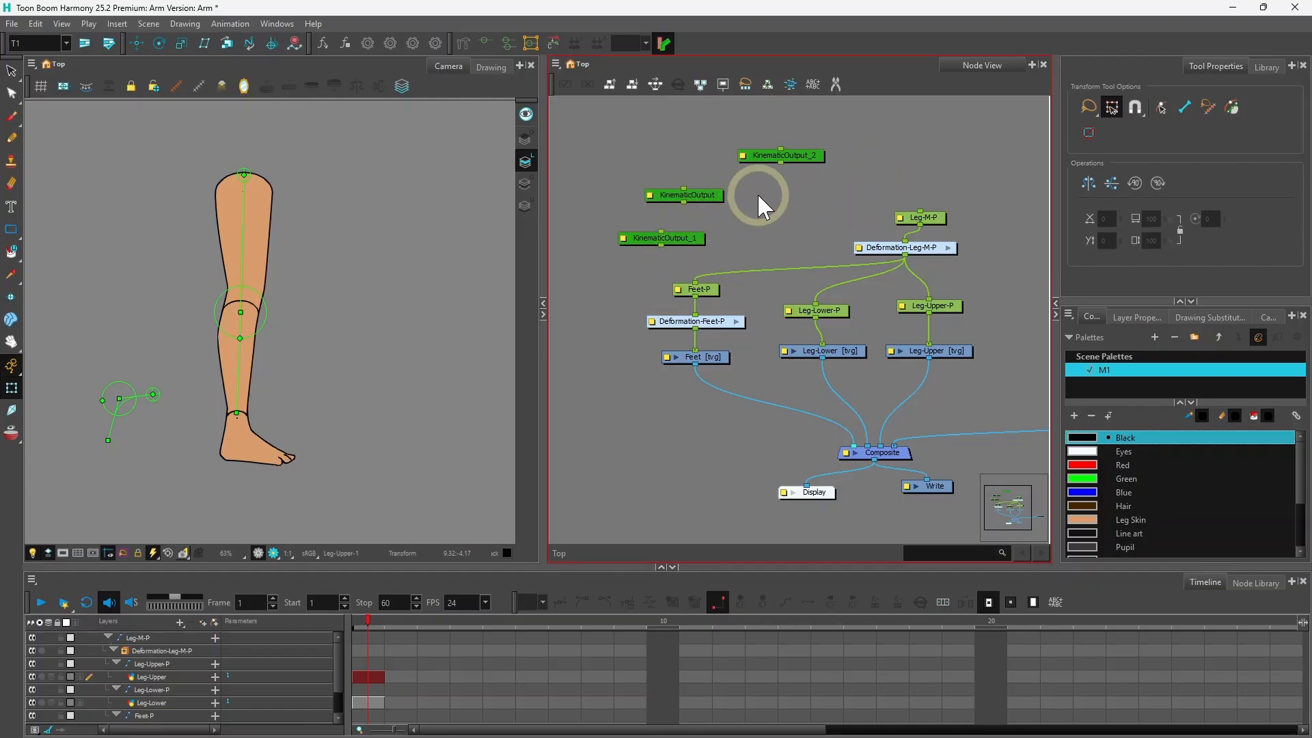
Step: Disable the extra nodes KinematicOutput_2 and KinematicOutput_1, and move KinematicOutput_1 directly above KinematicOutput_2
click(804, 166)
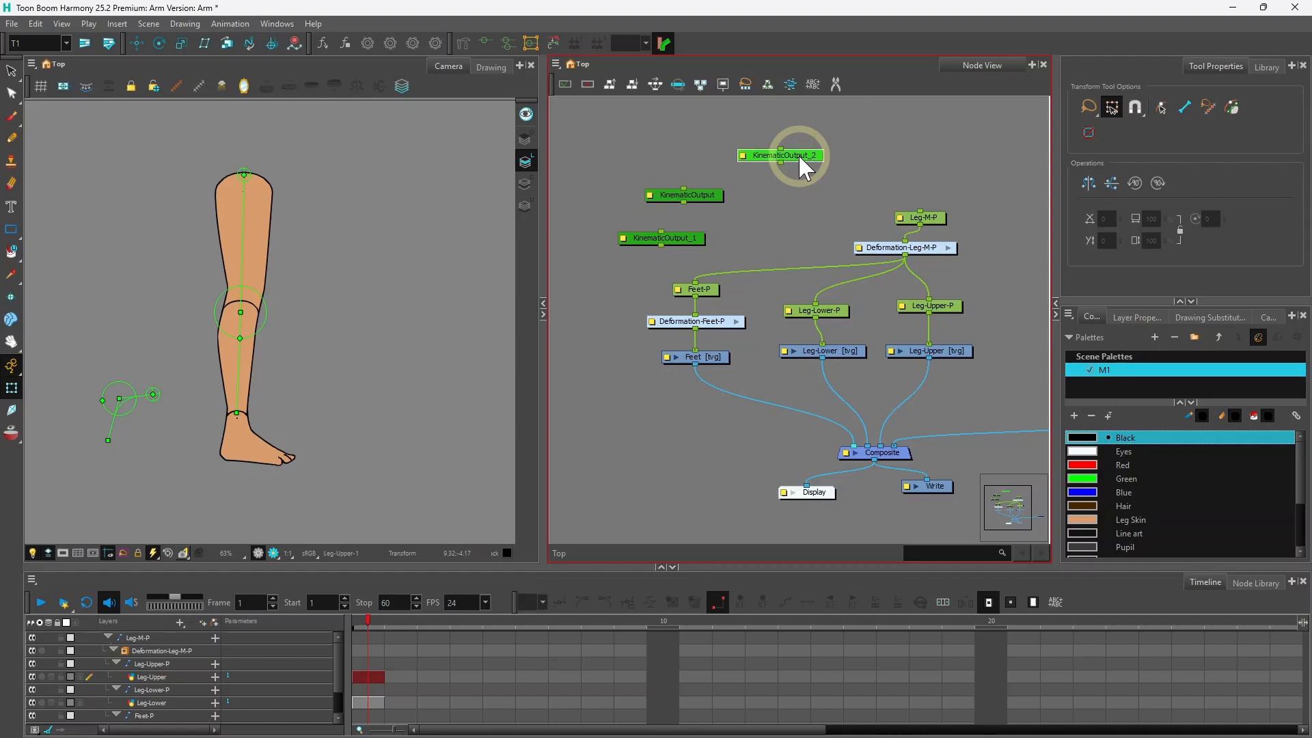
key(d)
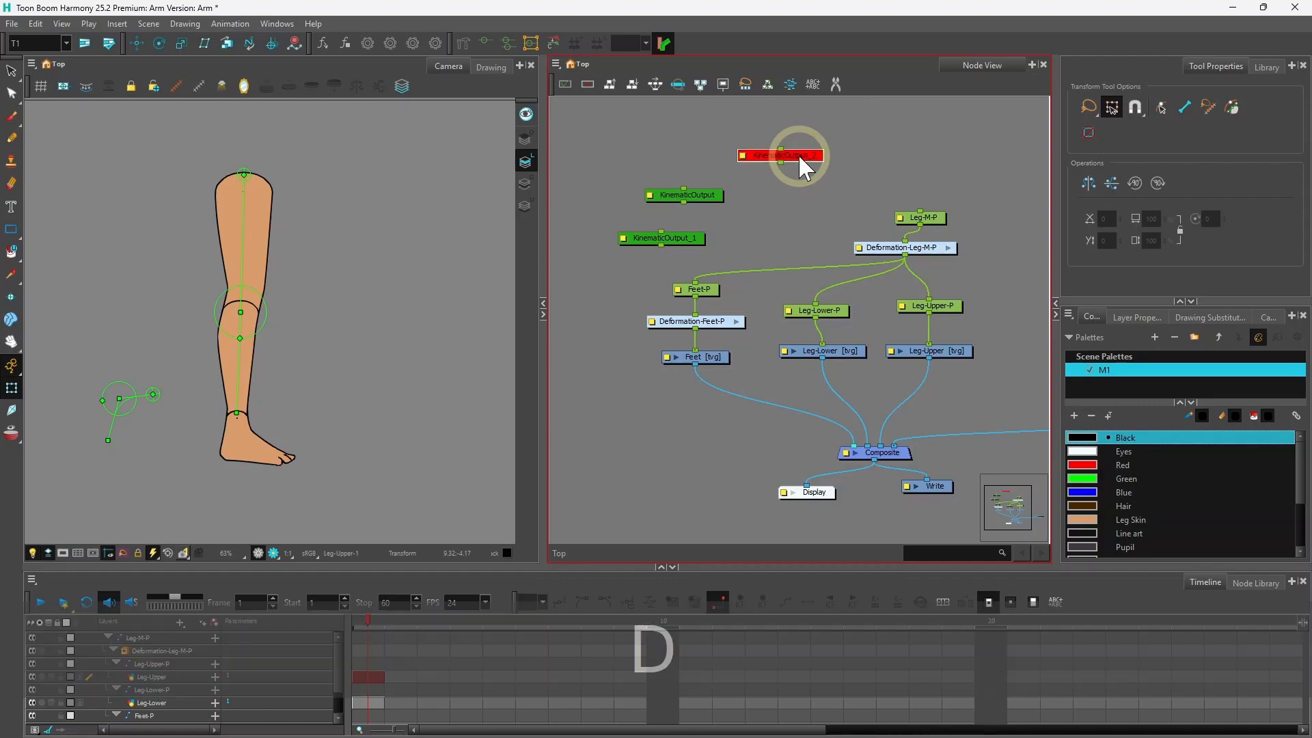
click(679, 247)
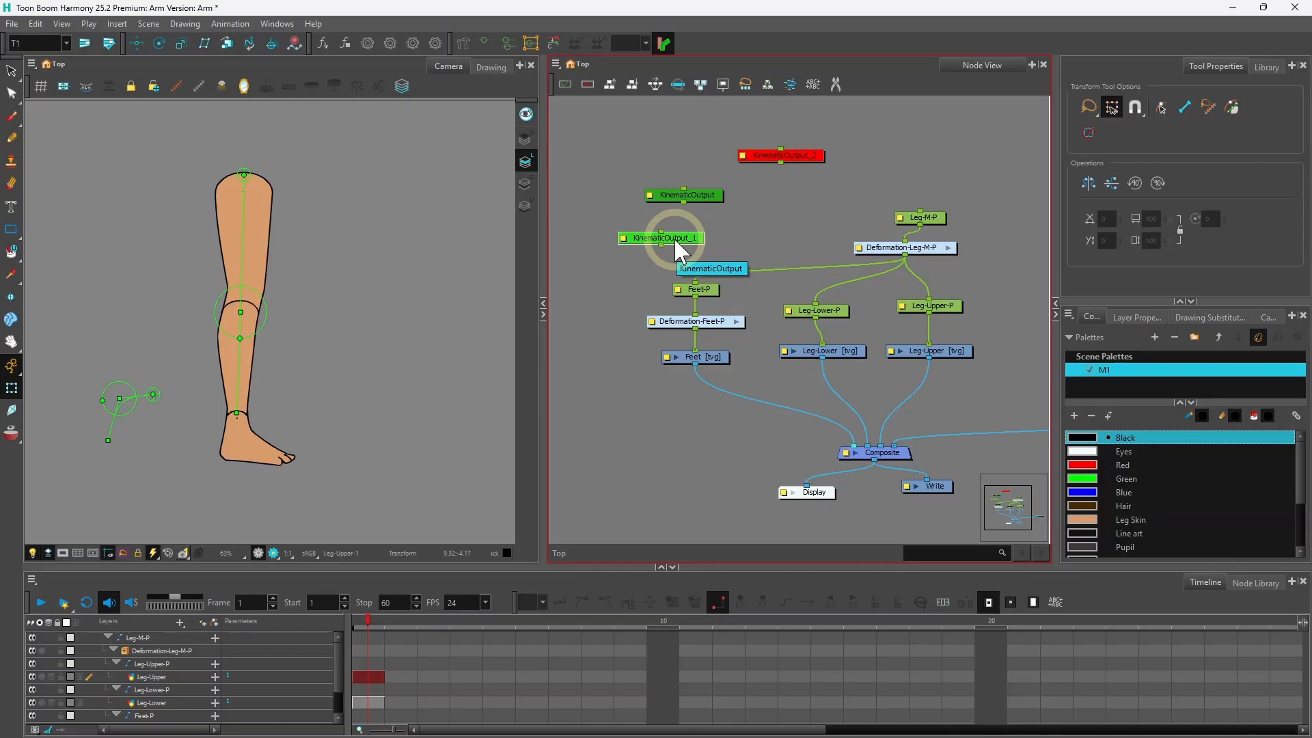
key(d)
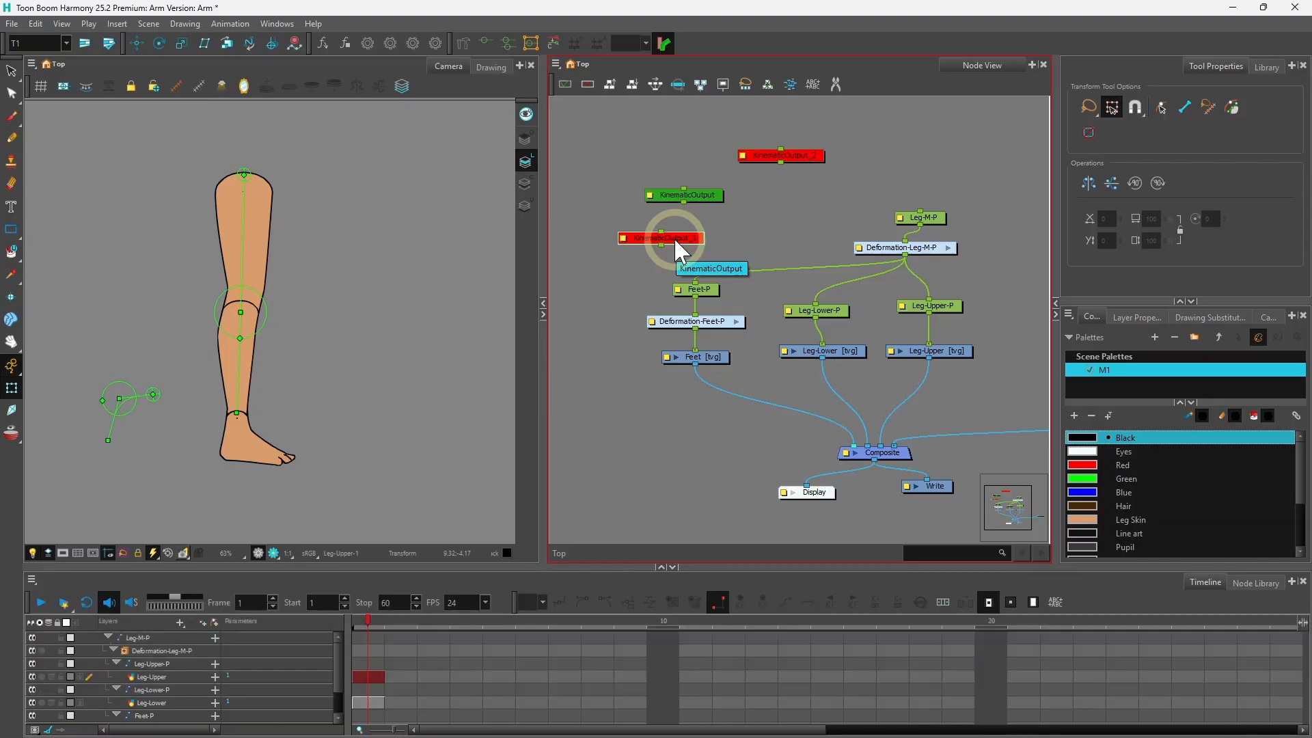
drag(675, 239, 792, 123)
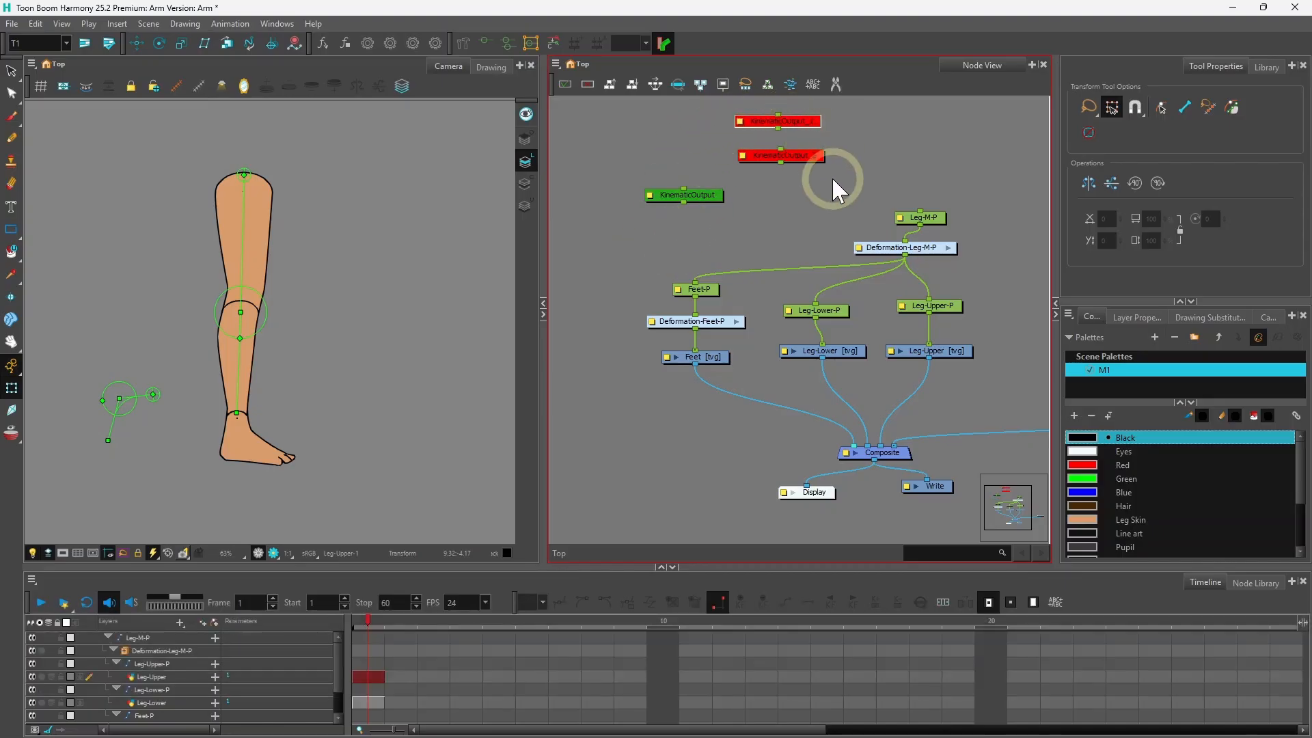
Step: Move KinematicOutput closer above Feet-P and lower Feet-P and Deformation-Feet-P to make room between them and the leg deformation
drag(703, 197, 743, 233)
drag(721, 324, 720, 326)
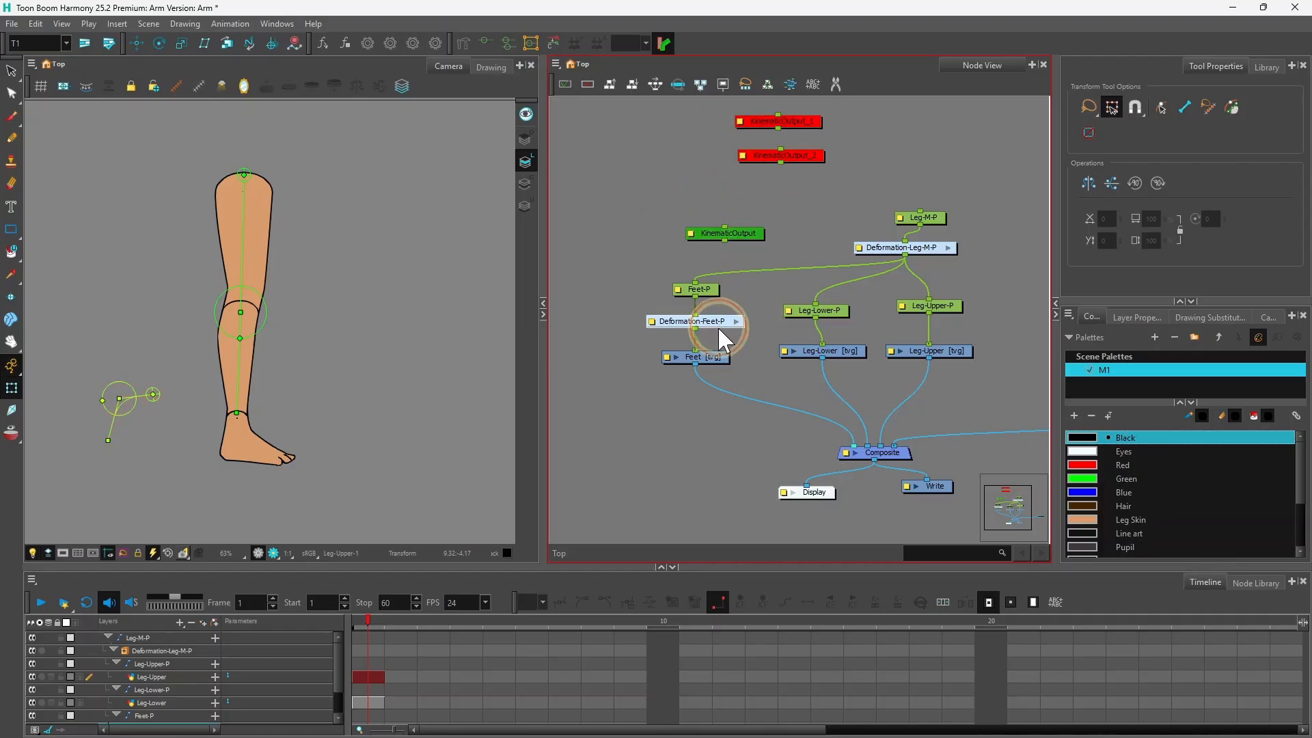
drag(720, 326, 721, 338)
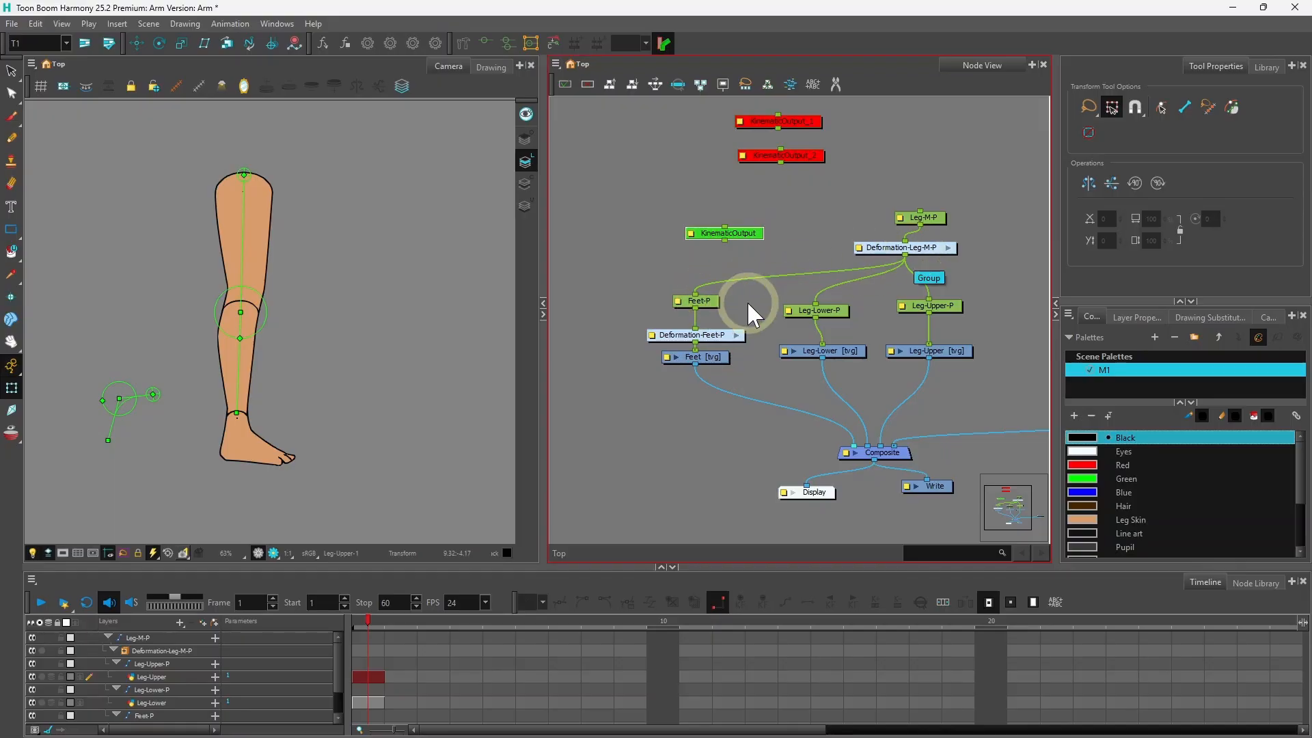
Step: Insert the KinematicOutput node into the connection between Deformation-Leg-M-P and Feet-P
click(916, 248)
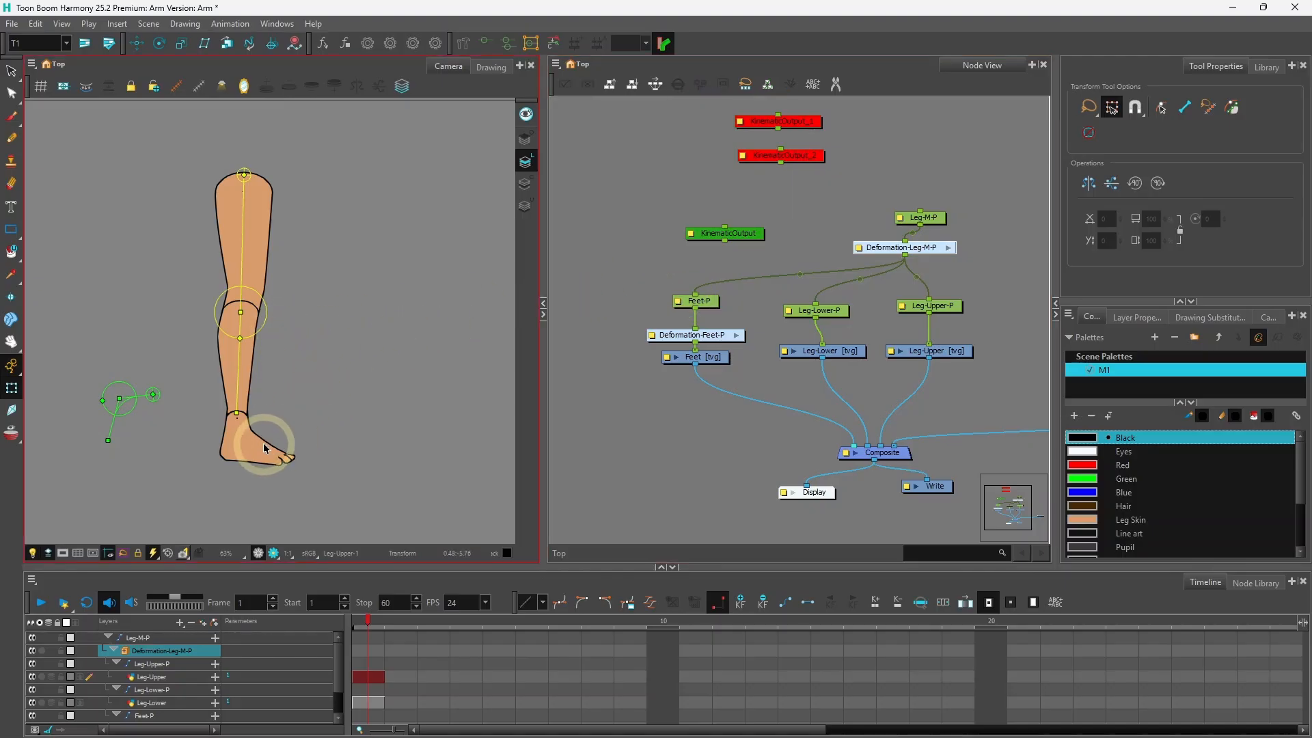
click(738, 234)
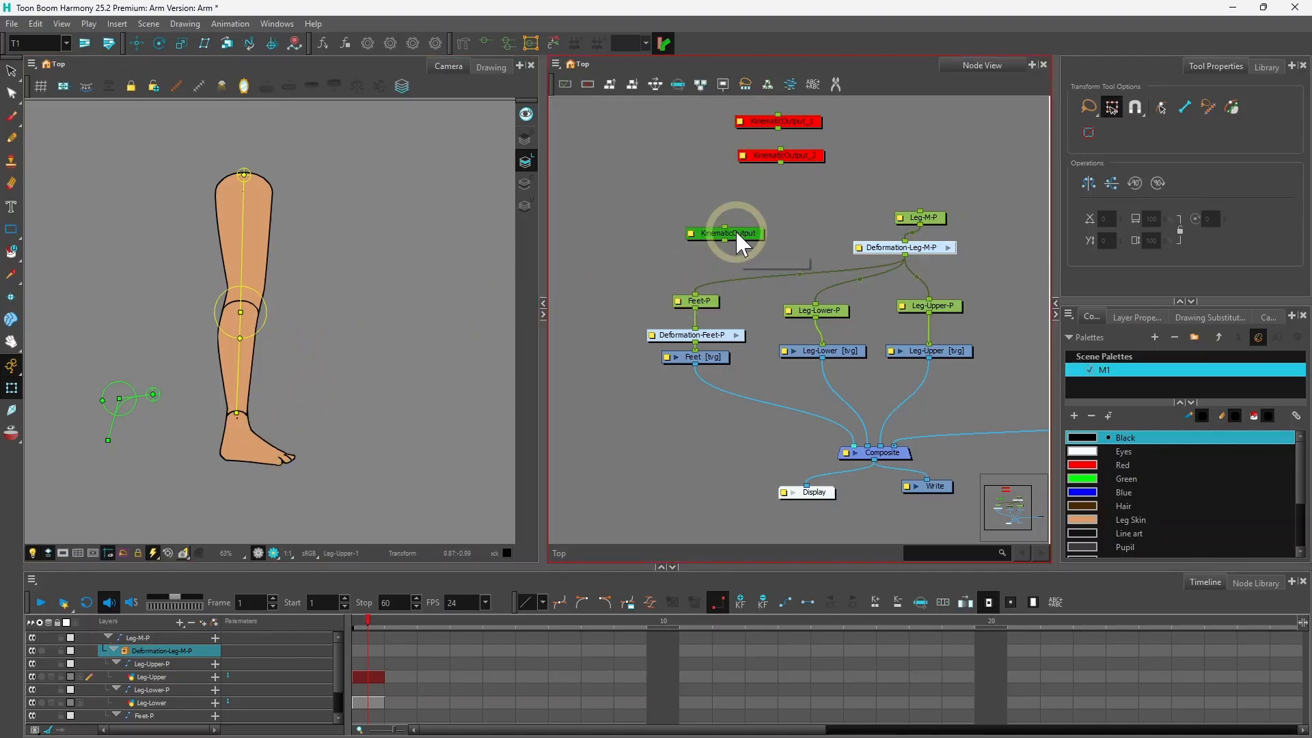
click(737, 233)
drag(738, 234, 741, 270)
click(739, 271)
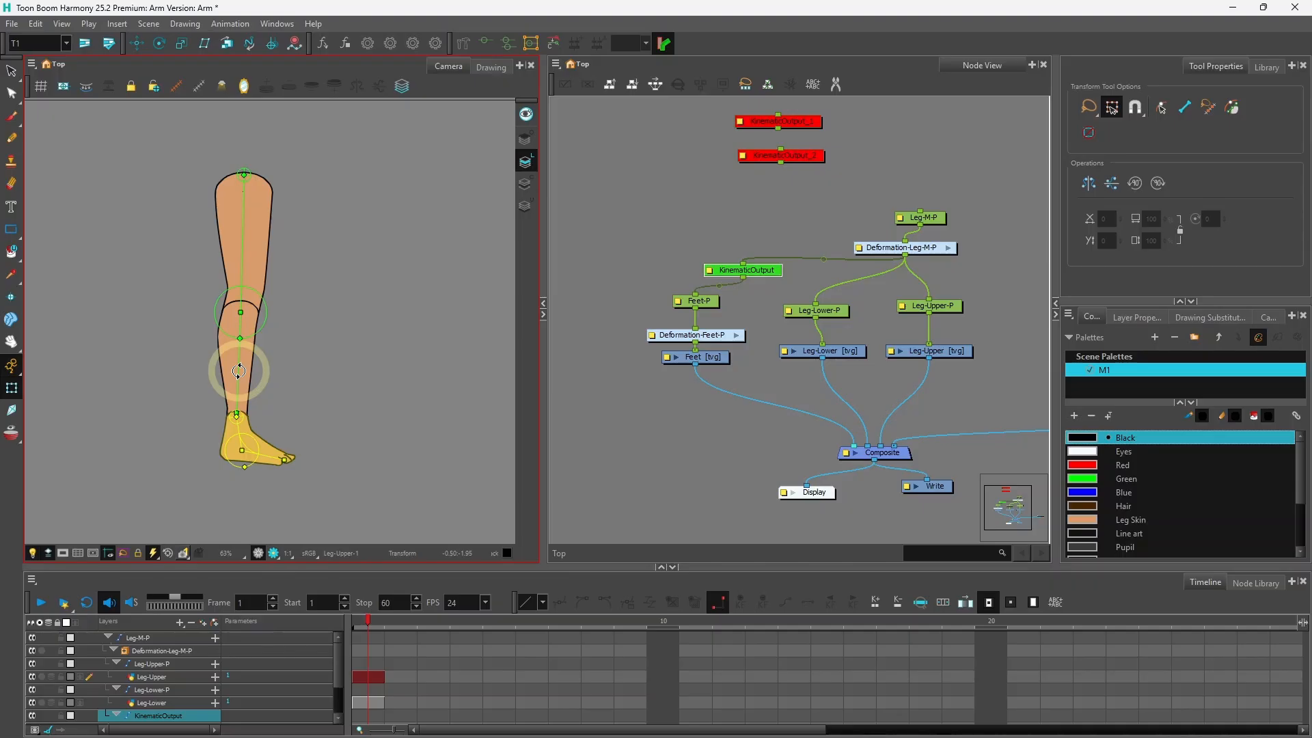
Step: Rotate the lower-leg bone up and back and turn the foot slightly to test how the foot follows the leg
drag(239, 371, 126, 396)
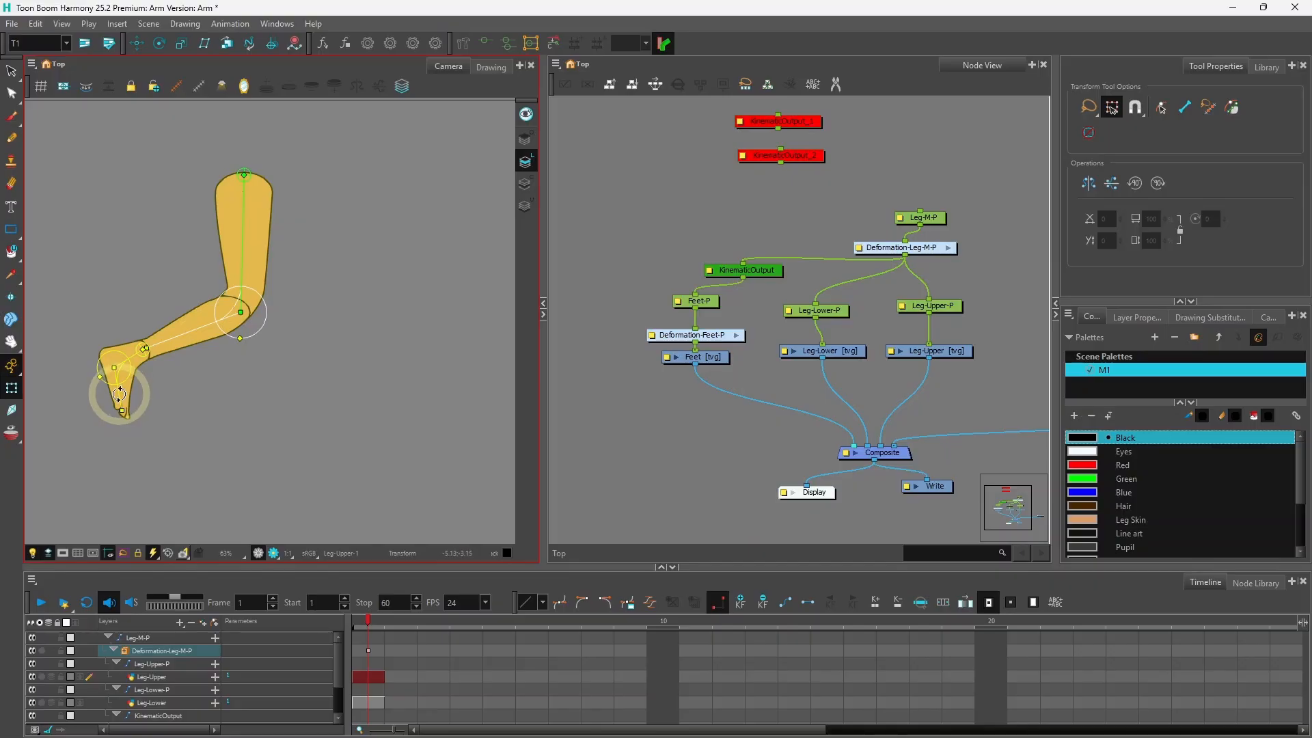
mouse_move(119, 394)
mouse_down()
mouse_move(105, 383)
mouse_move(132, 386)
mouse_move(104, 384)
mouse_move(118, 392)
mouse_up()
drag(176, 334, 235, 377)
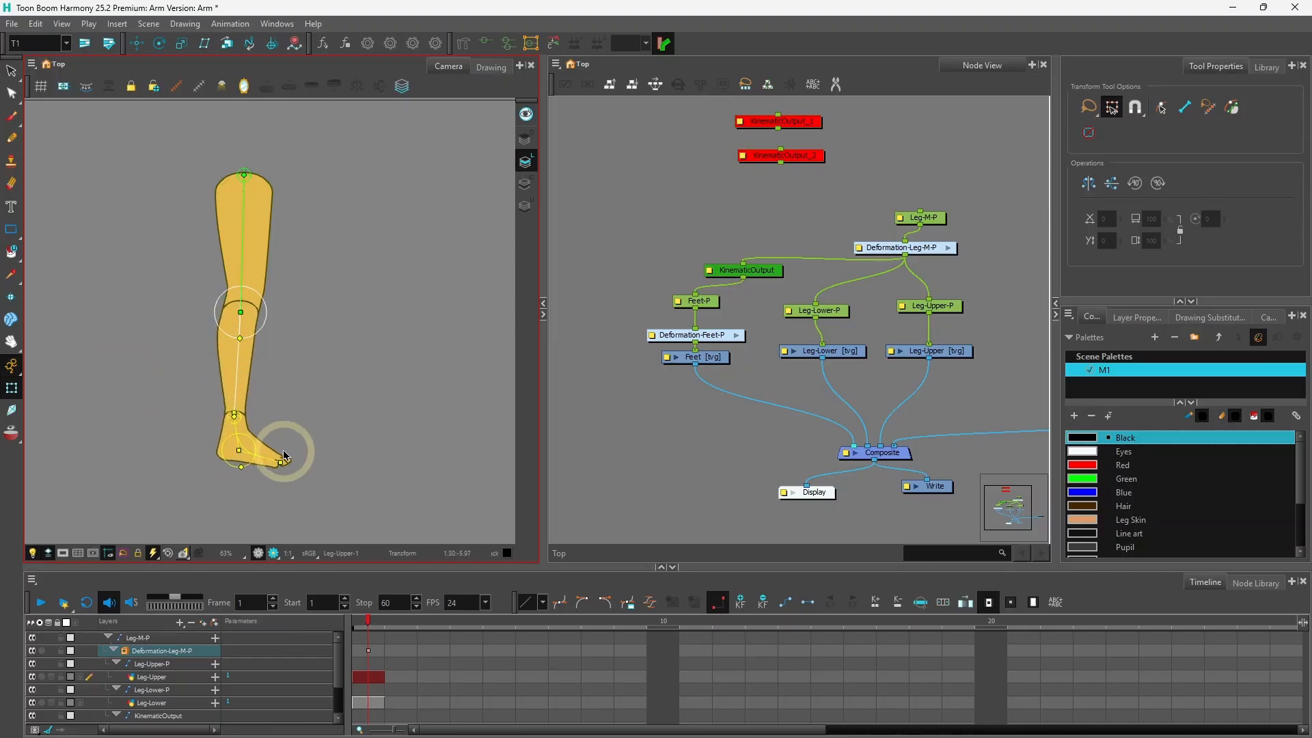
mouse_move(271, 458)
mouse_down()
mouse_move(266, 469)
mouse_move(273, 445)
mouse_move(271, 462)
mouse_up()
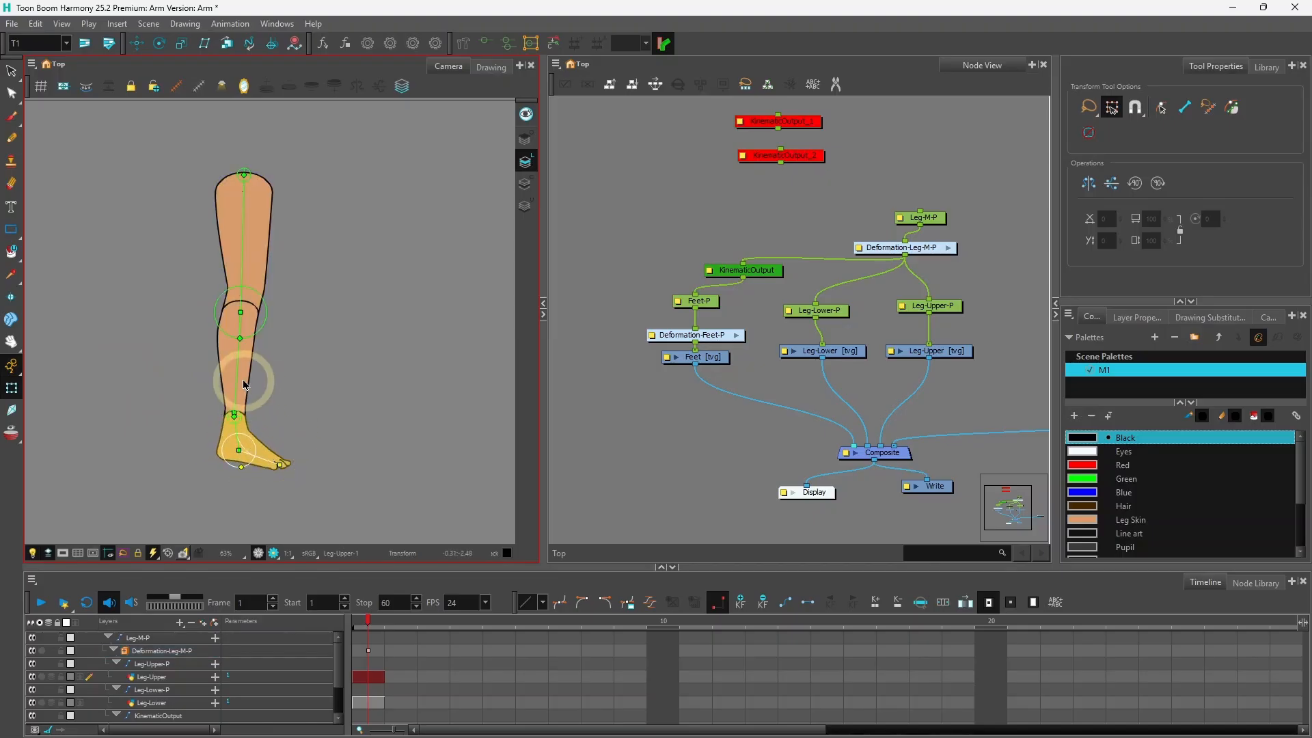
mouse_move(237, 381)
mouse_down()
mouse_move(259, 384)
mouse_move(235, 380)
mouse_up()
Step: Delete the Deformation-Leg-M-P keyframe at frame 1 to restore the leg's original pose
click(383, 499)
click(367, 651)
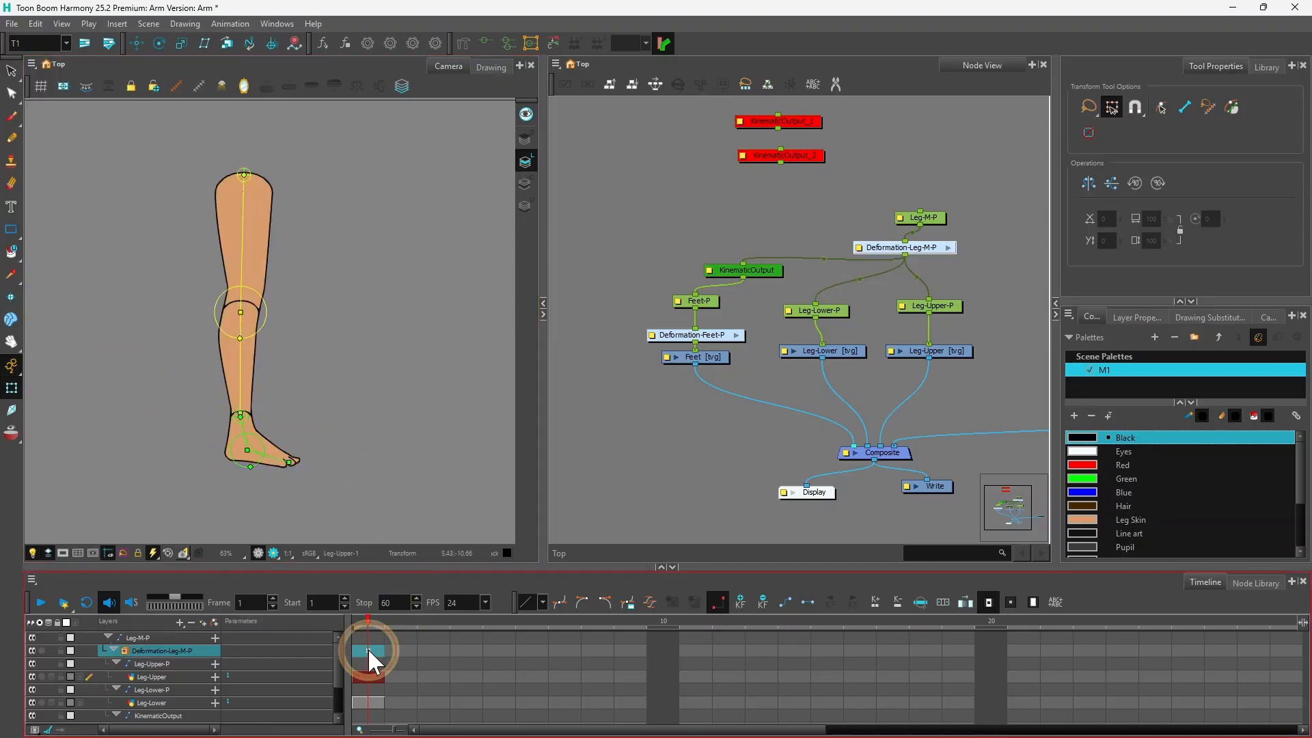
click(762, 602)
click(435, 392)
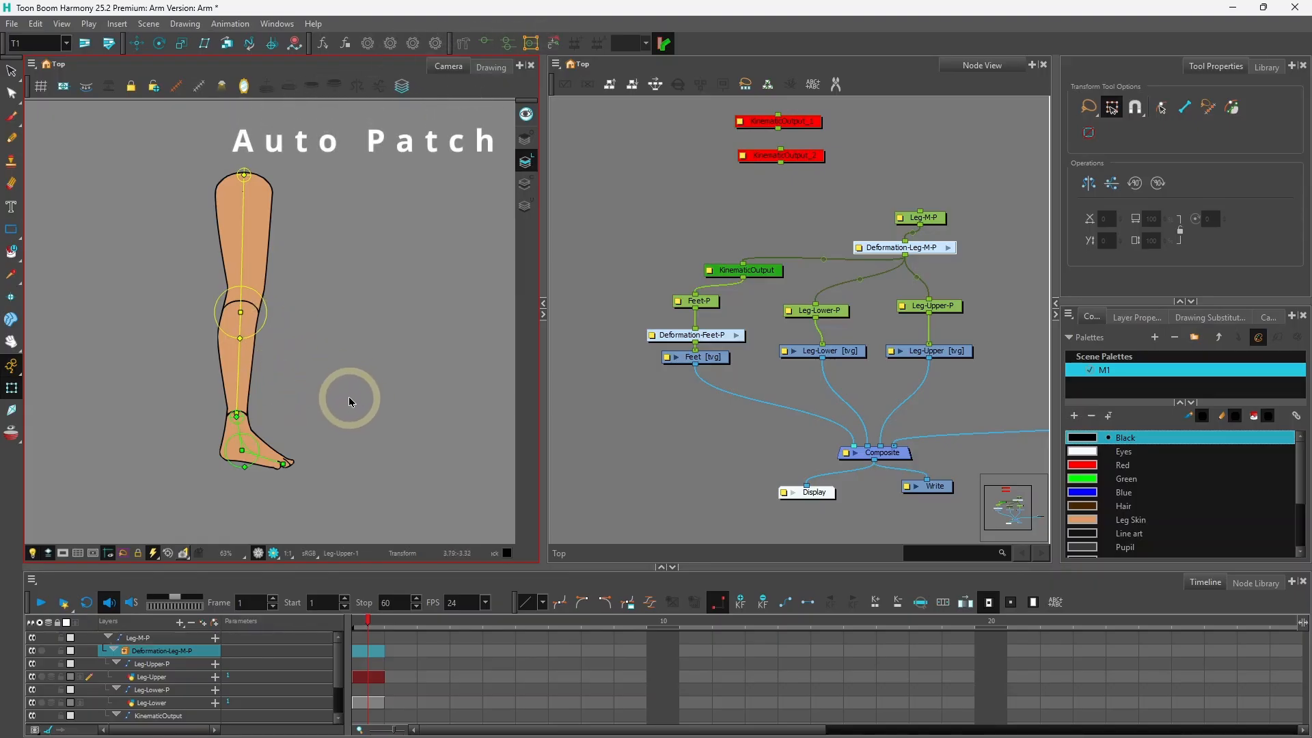
Step: Search the available nodes for "auto", add an Auto-Patch (Isolate) node and place it above KinematicOutput
click(649, 245)
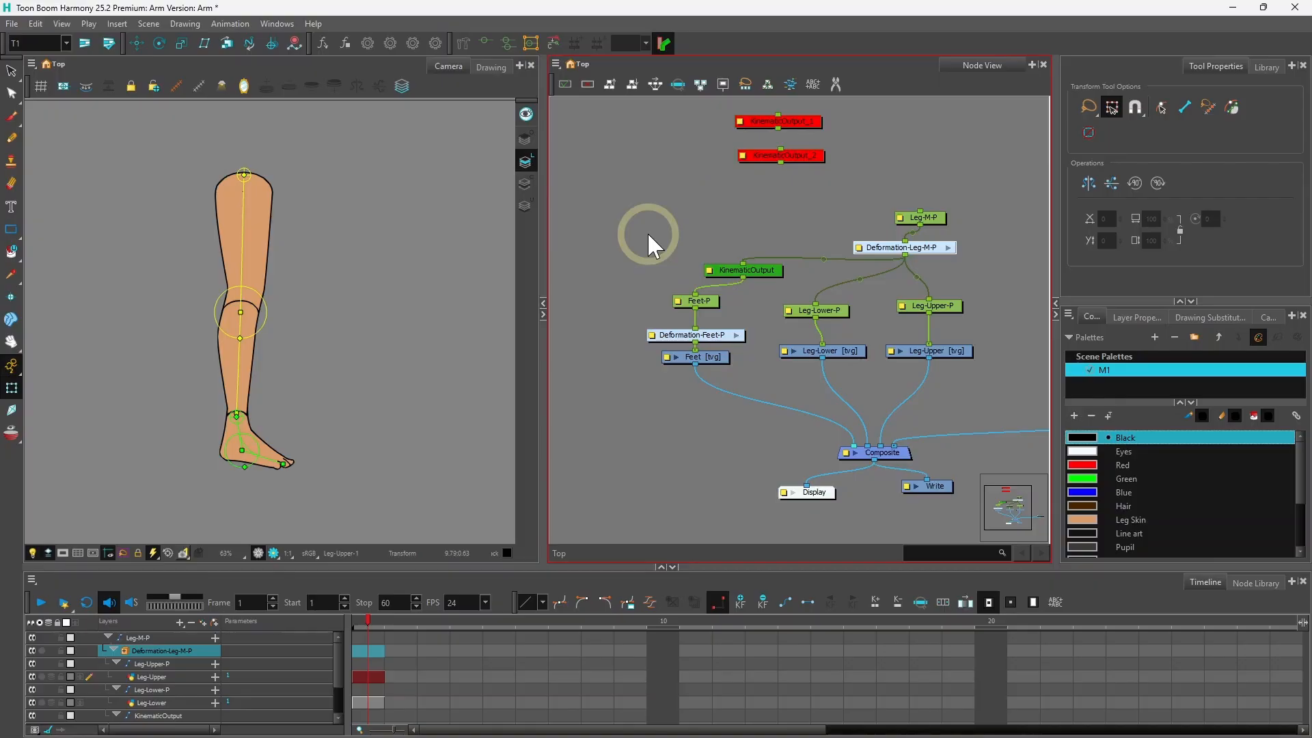
key(Return)
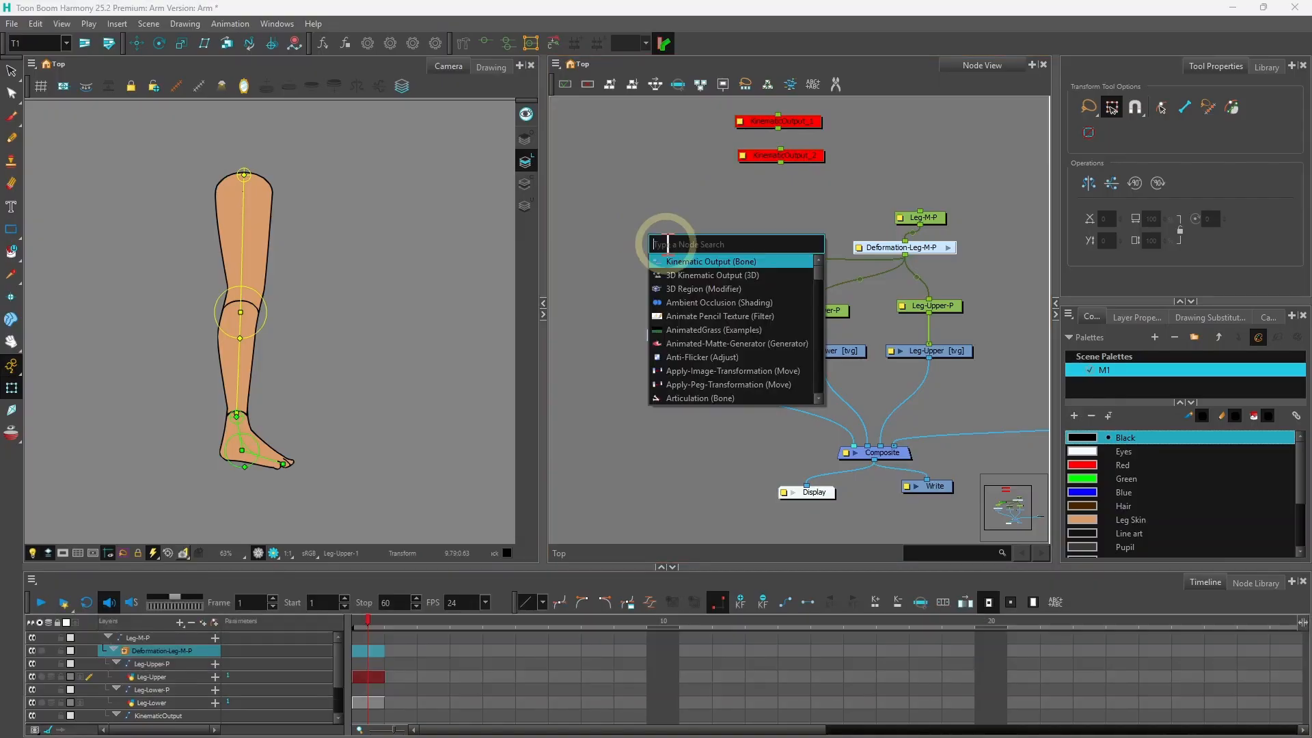
text(a)
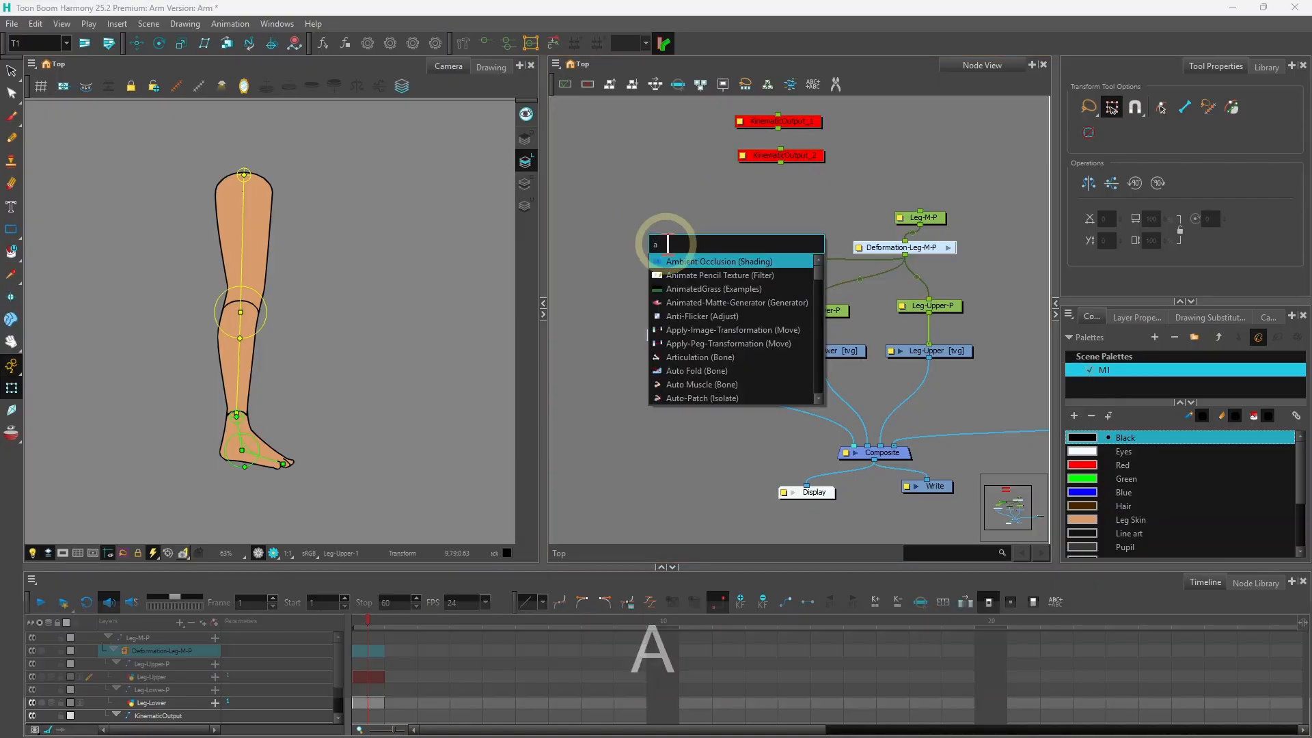
text(uto)
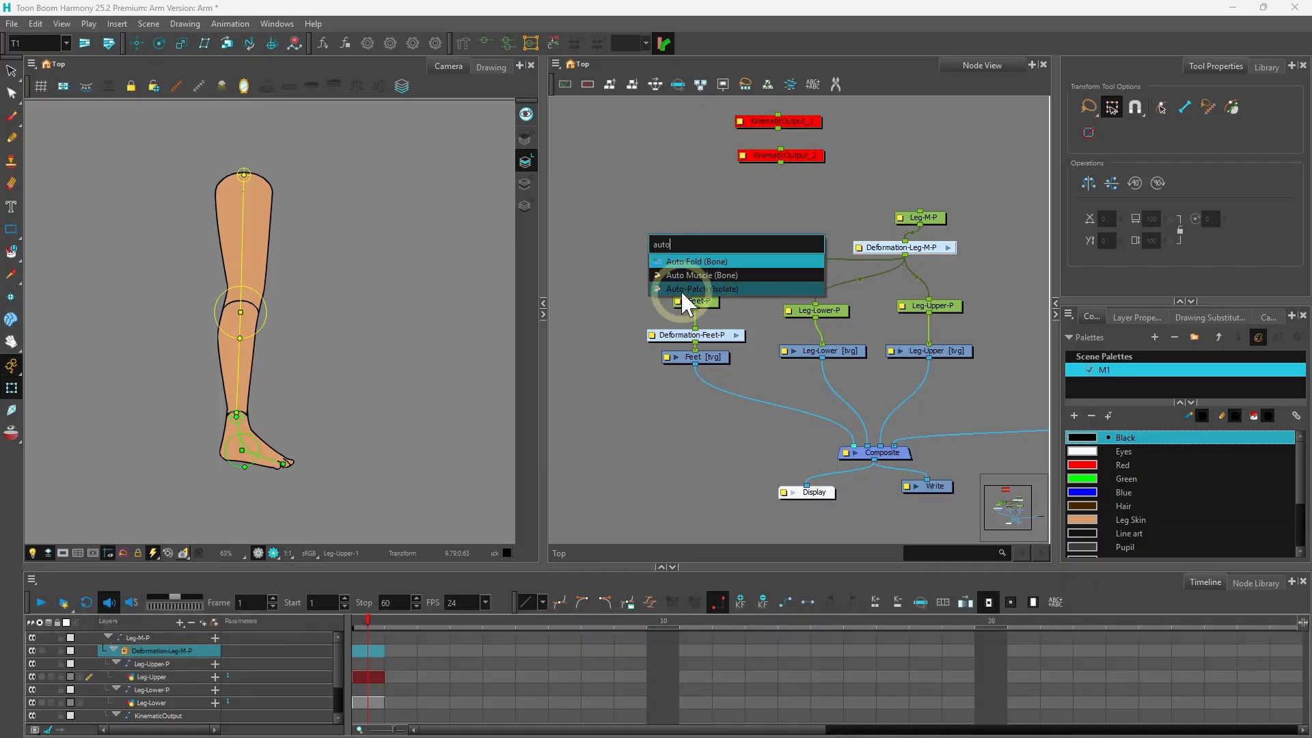
click(726, 289)
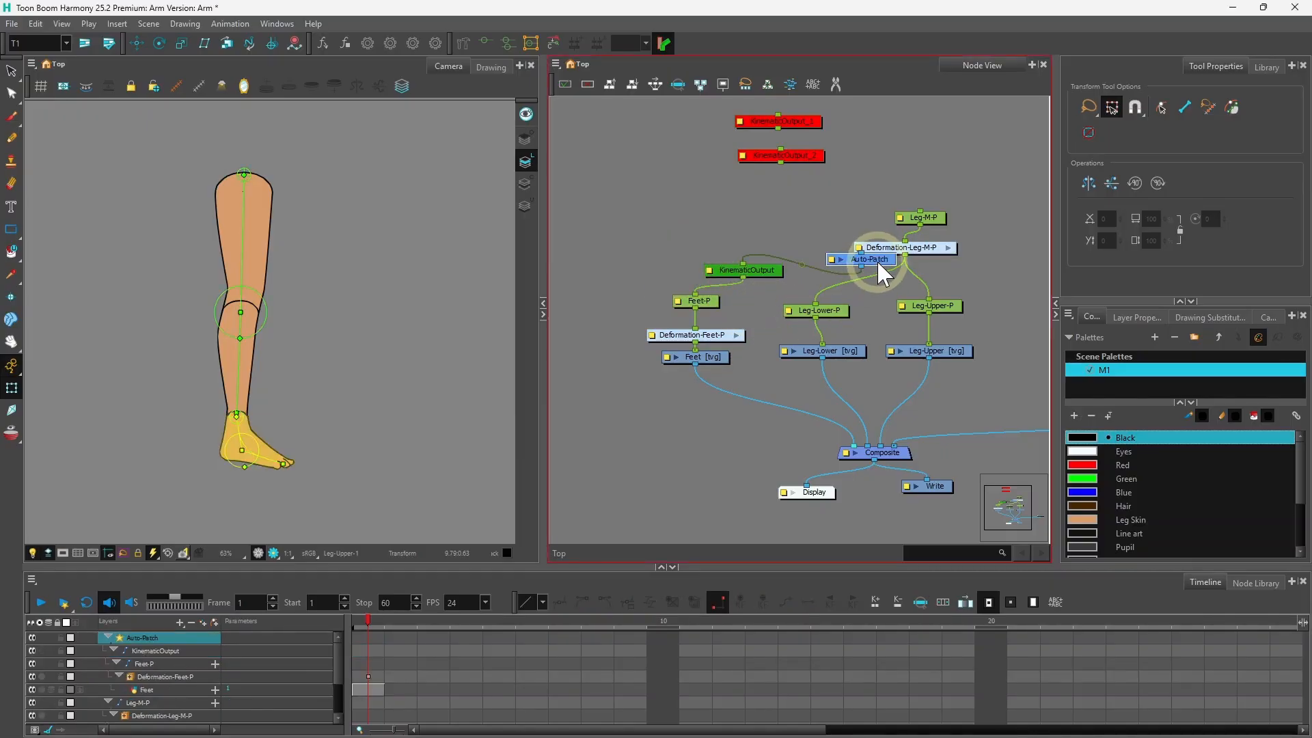
drag(878, 264, 772, 217)
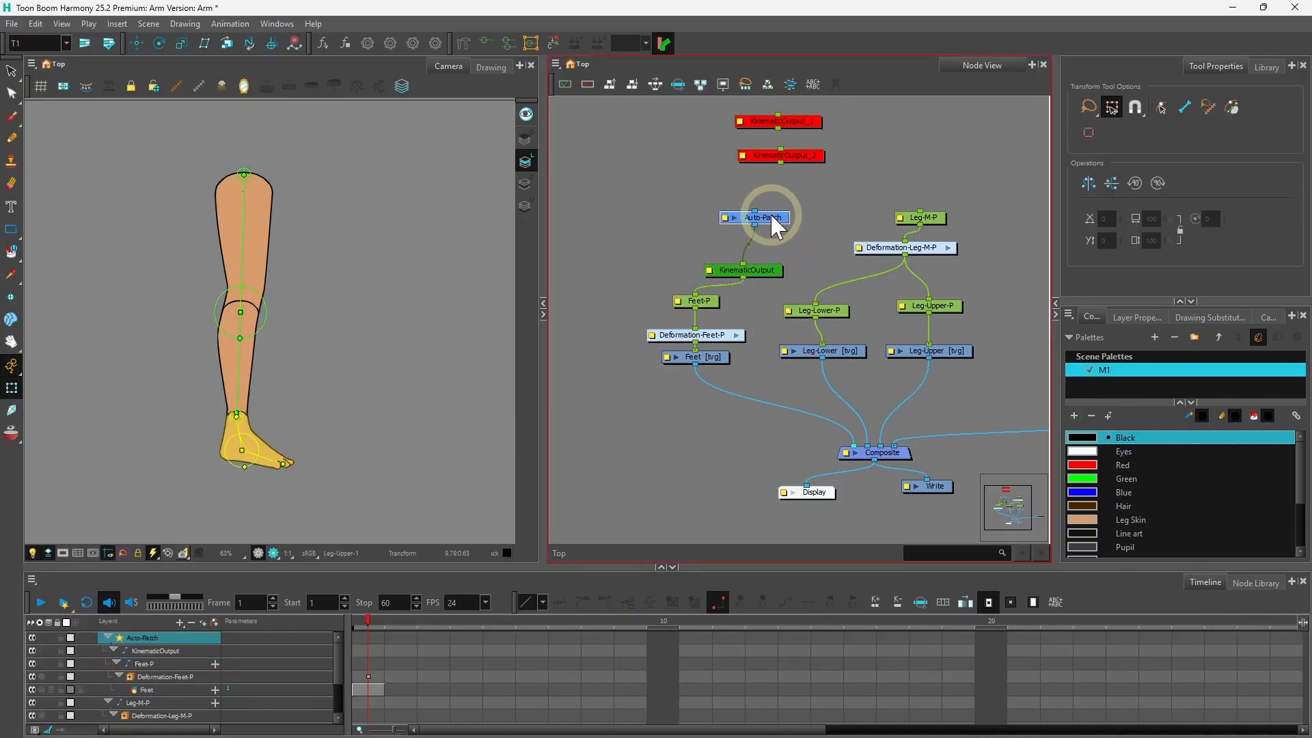
Step: Detach KinematicOutput from the Auto-Patch node and reconnect it to the output of Deformation-Leg-M-P
click(766, 273)
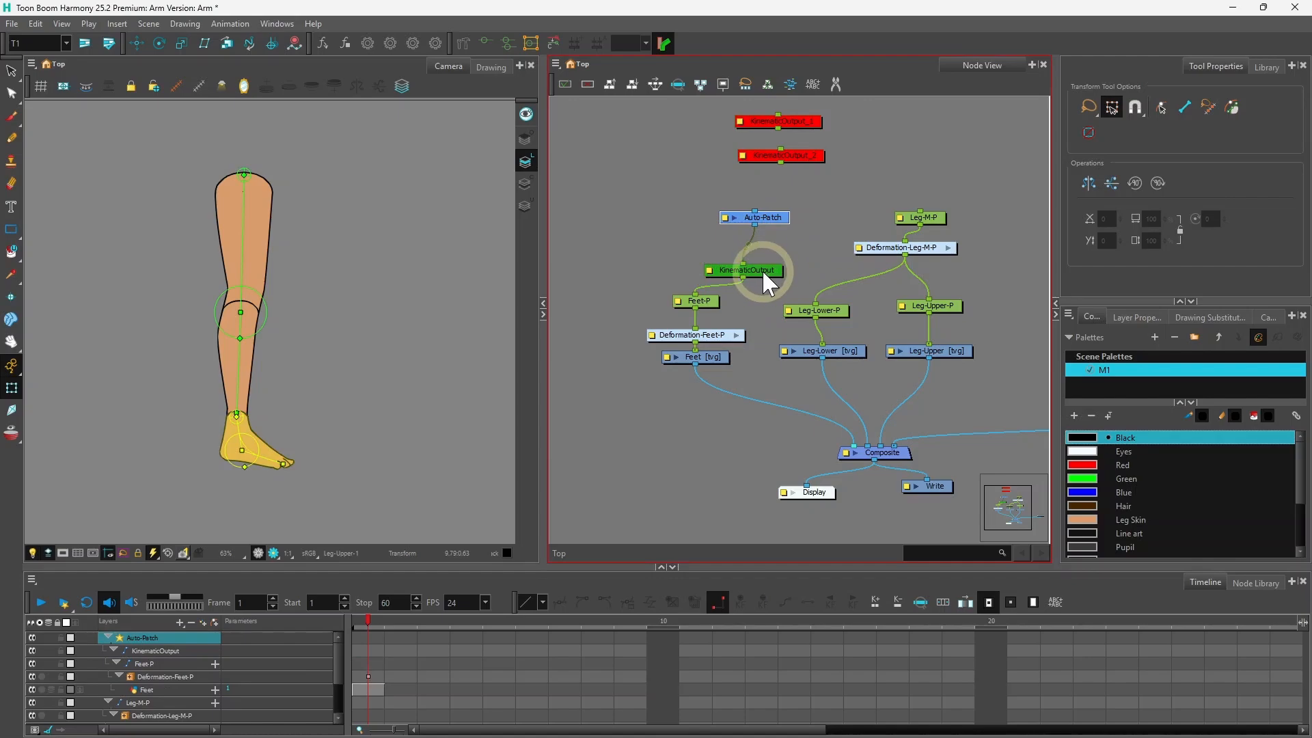
click(765, 274)
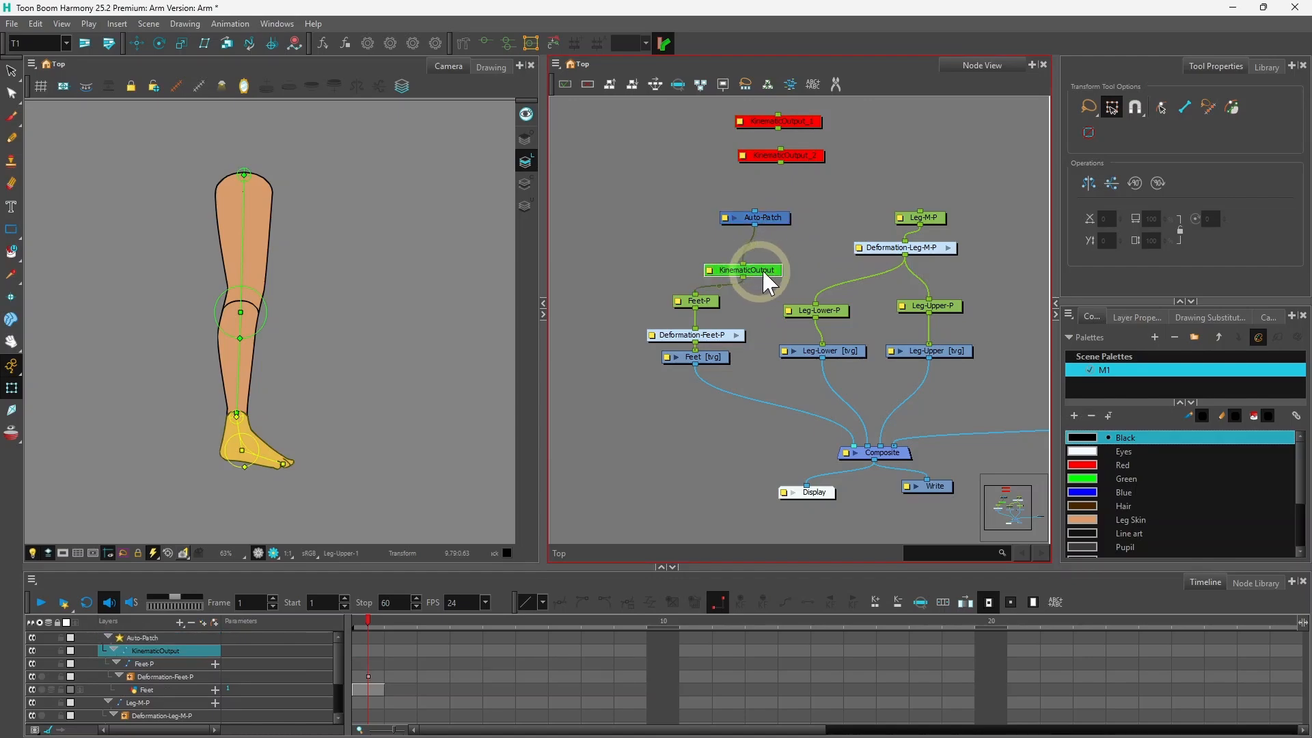
click(772, 218)
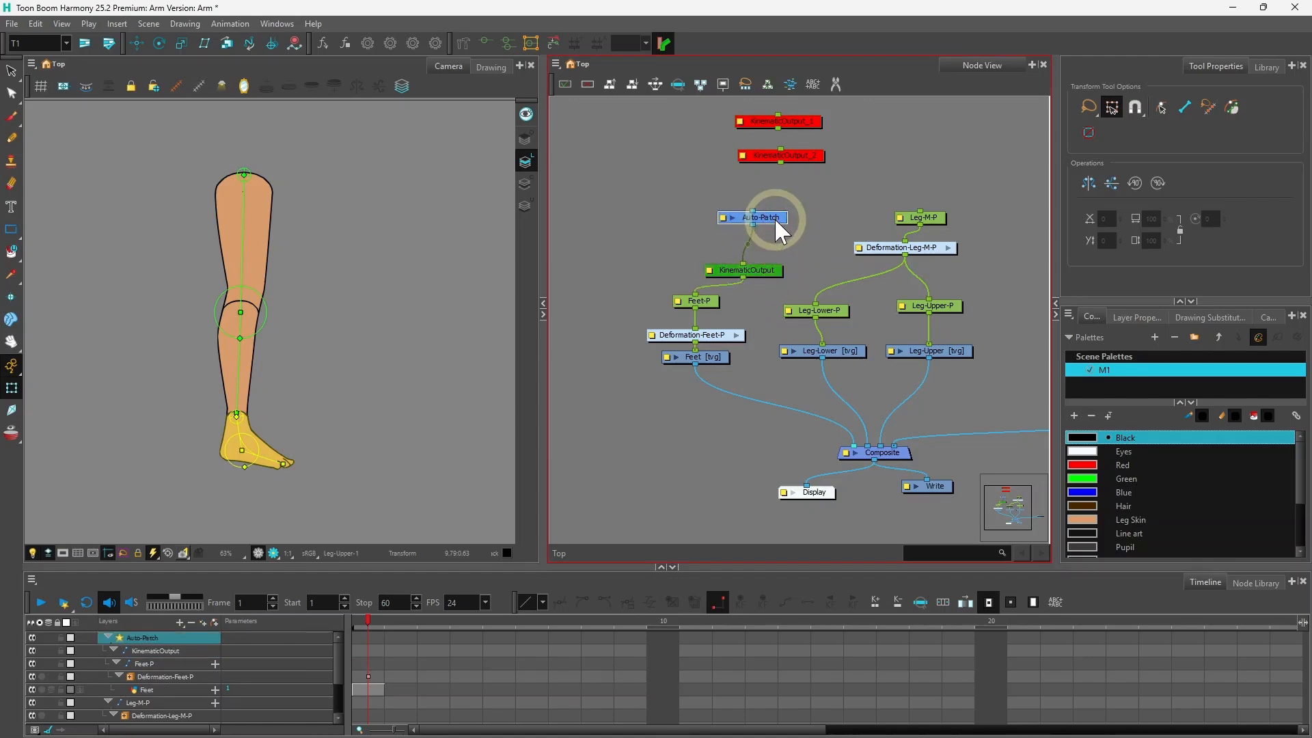
drag(761, 219, 763, 219)
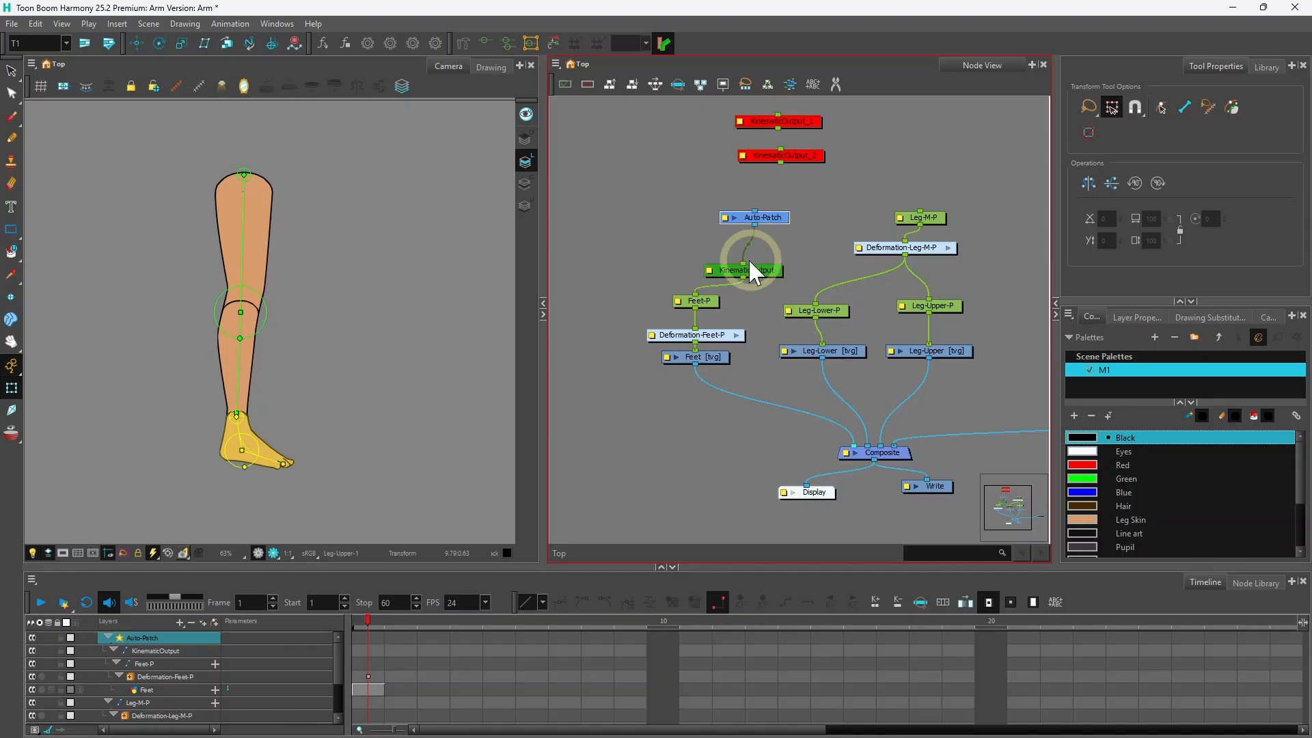
drag(743, 264, 887, 269)
click(771, 219)
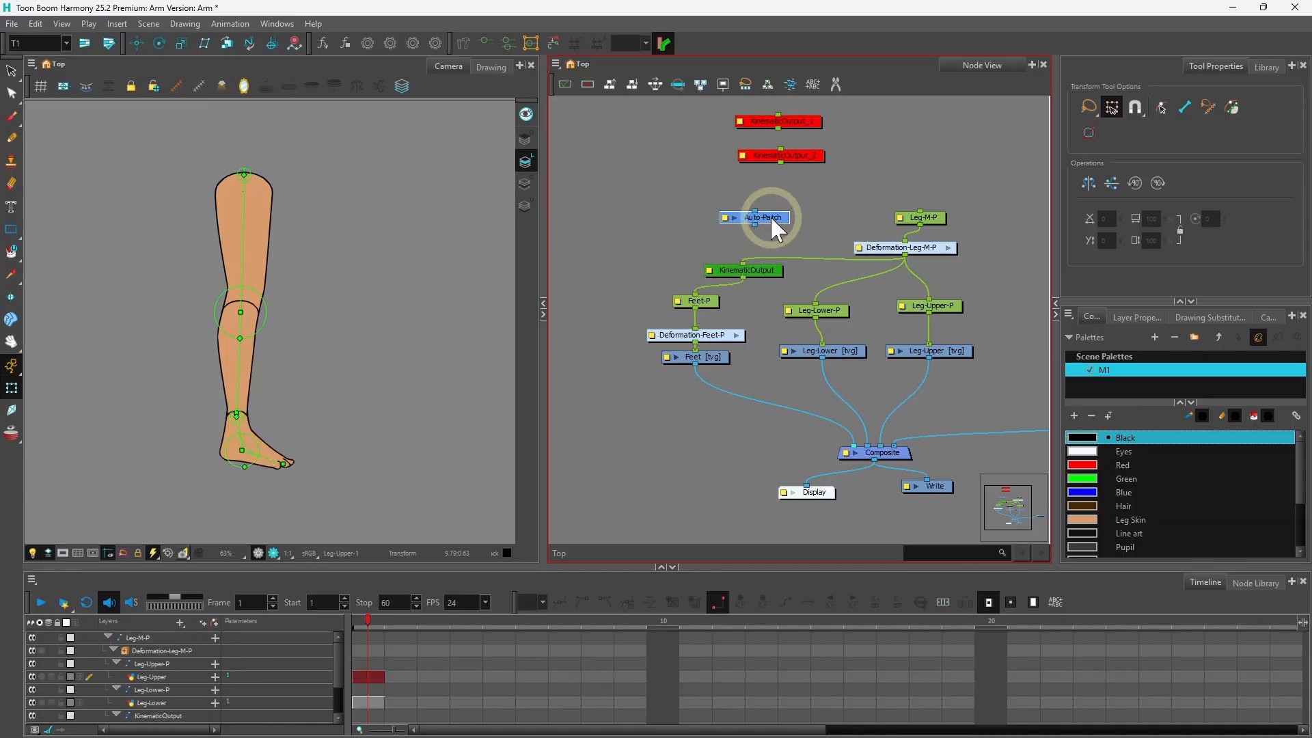
Step: Add a second Auto-Patch node, place it beside the disabled KinematicOutput nodes and disable it
click(660, 198)
key(Escape)
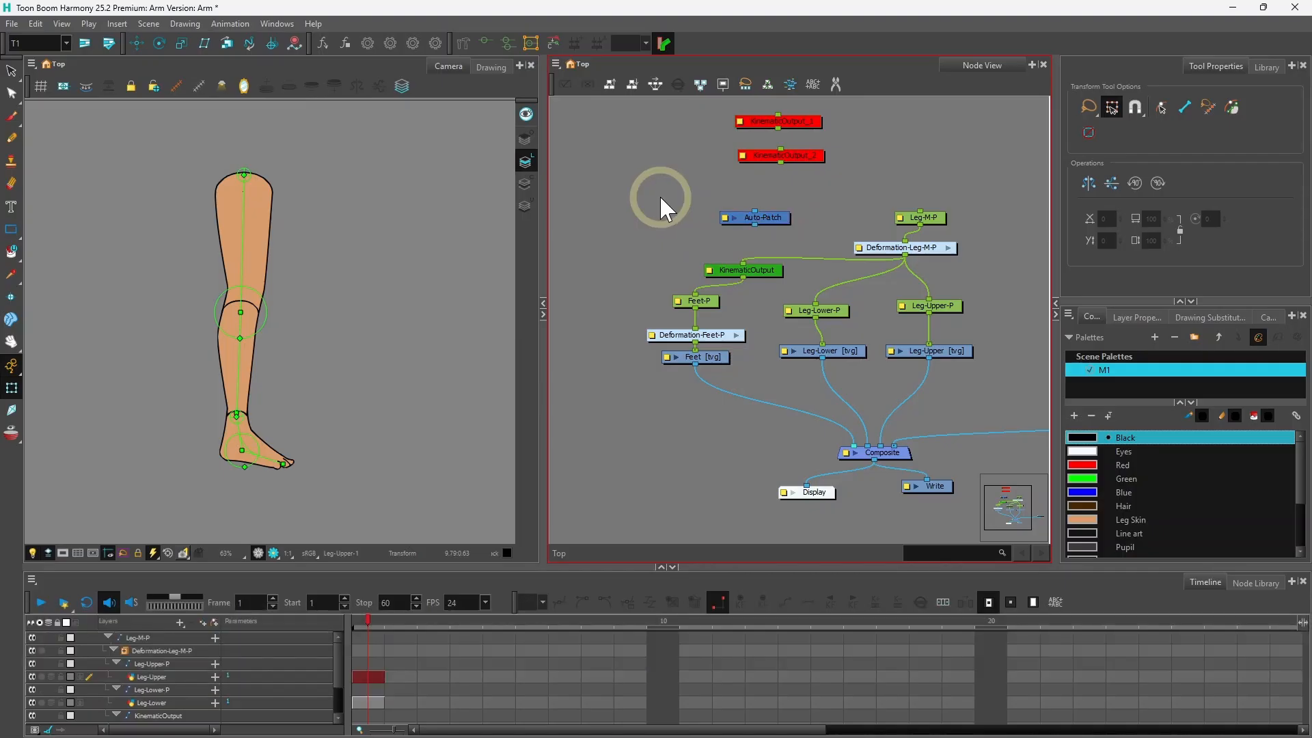
key(Return)
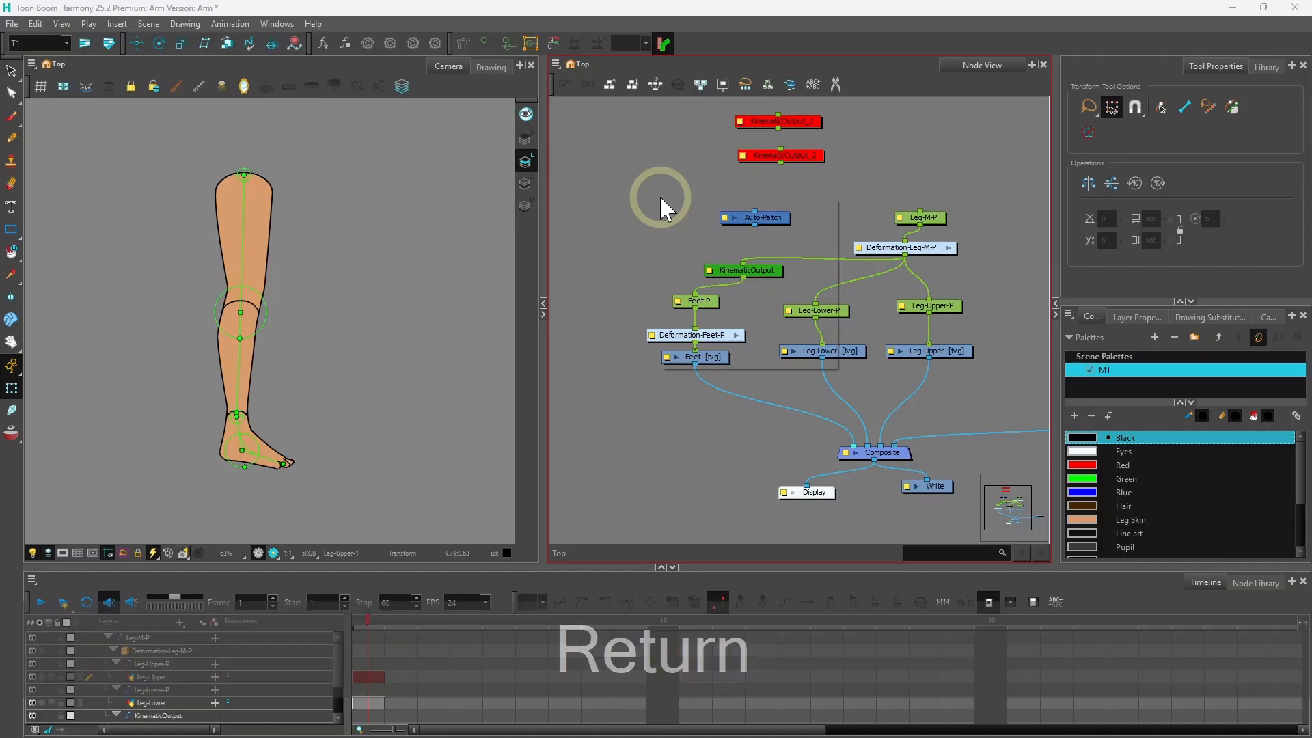
click(692, 224)
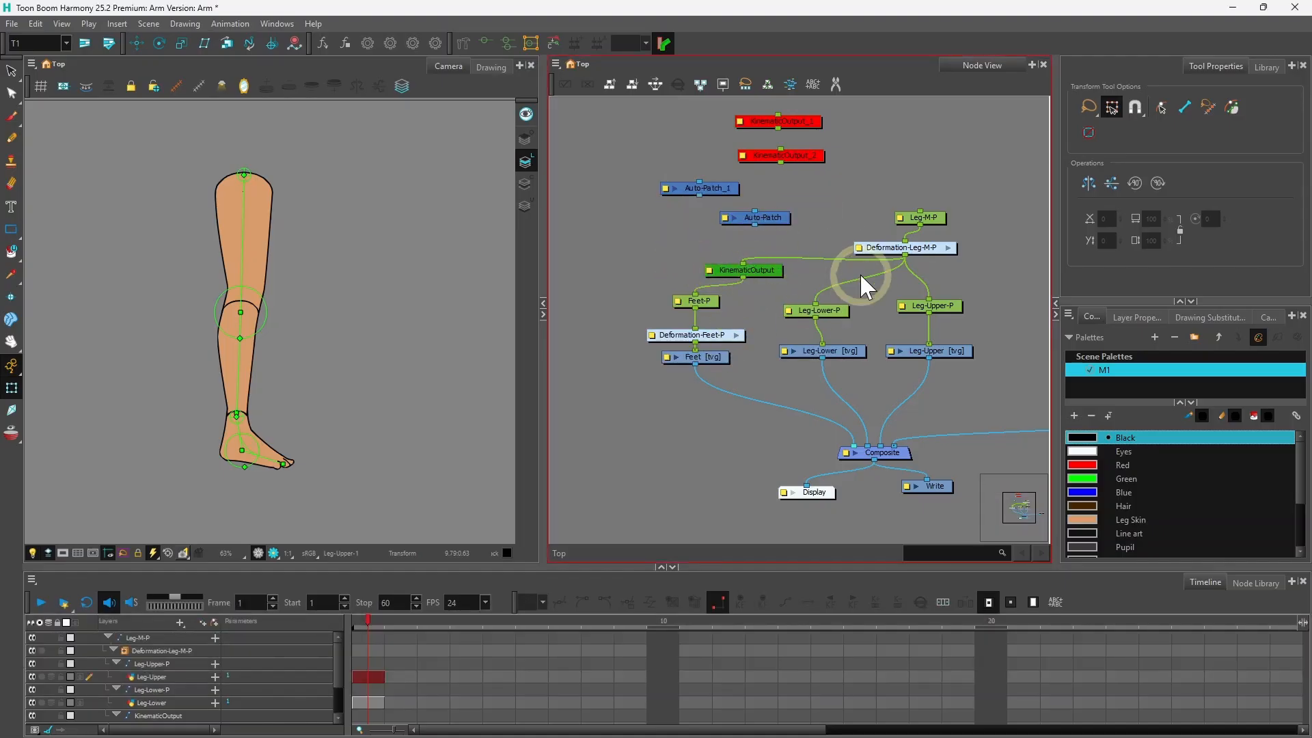
drag(710, 192, 692, 143)
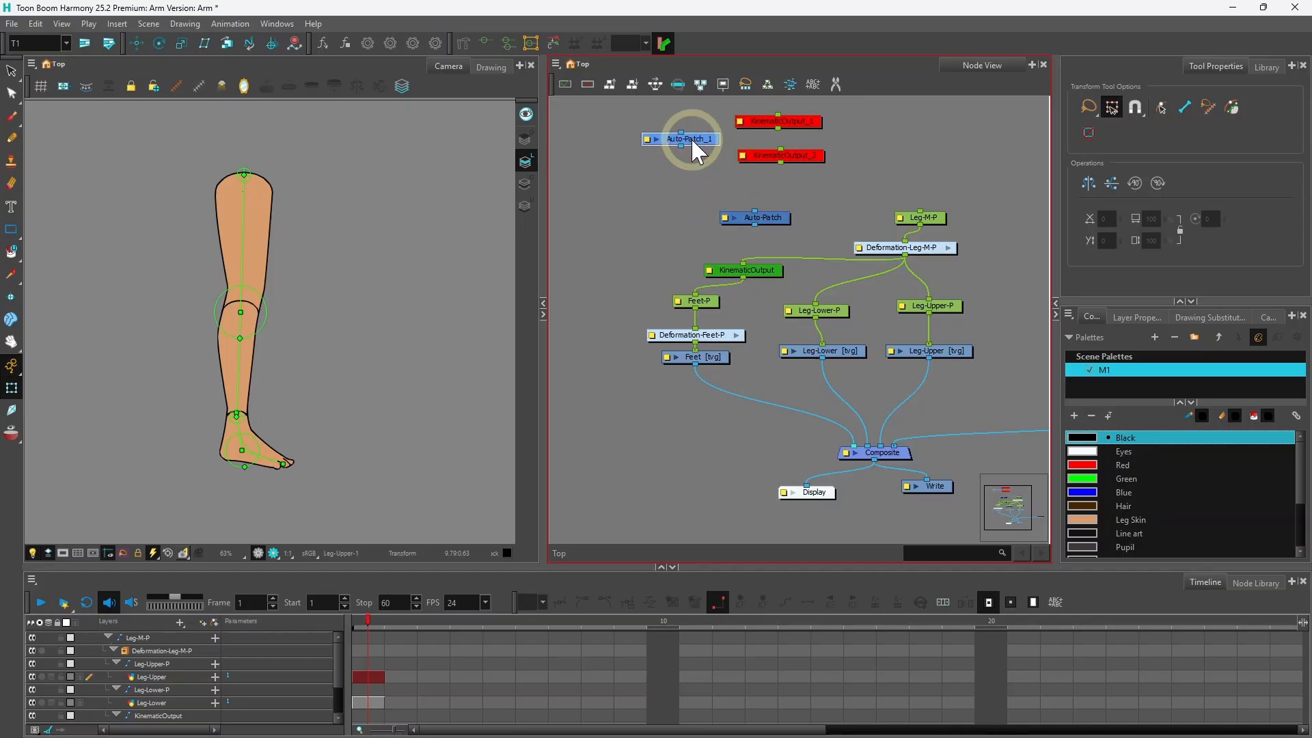
key(d)
Step: Move the first Auto-Patch node down beneath the Leg-Upper drawing node
drag(779, 229, 992, 403)
click(427, 408)
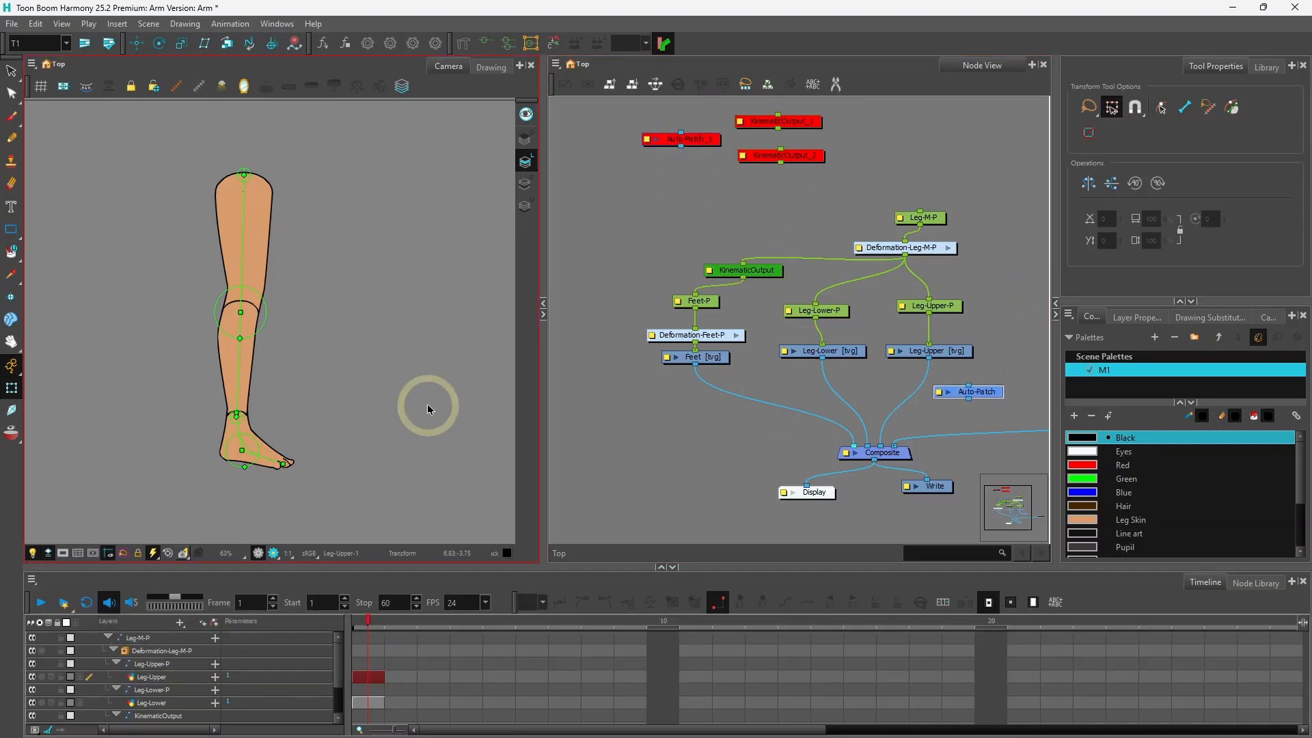
click(629, 438)
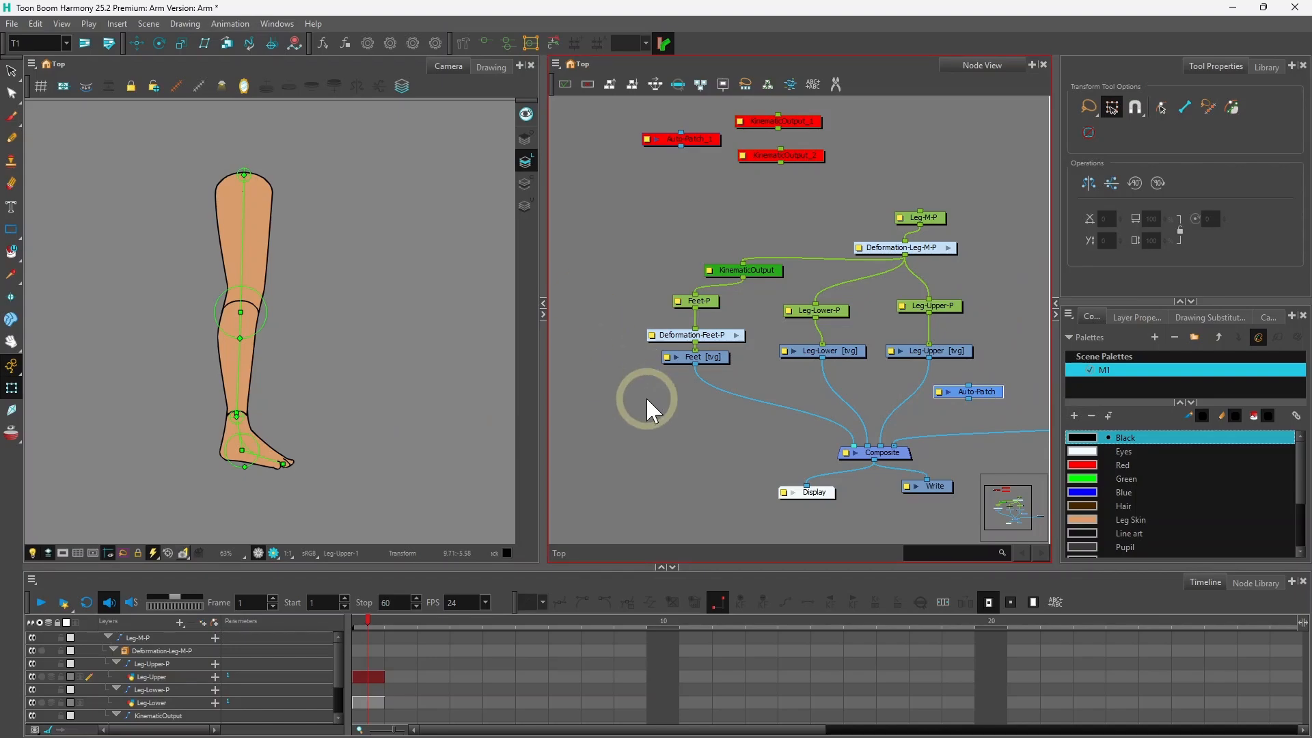
Step: Examine the Leg-Upper drawing's Colour Art with the Select tool
click(322, 317)
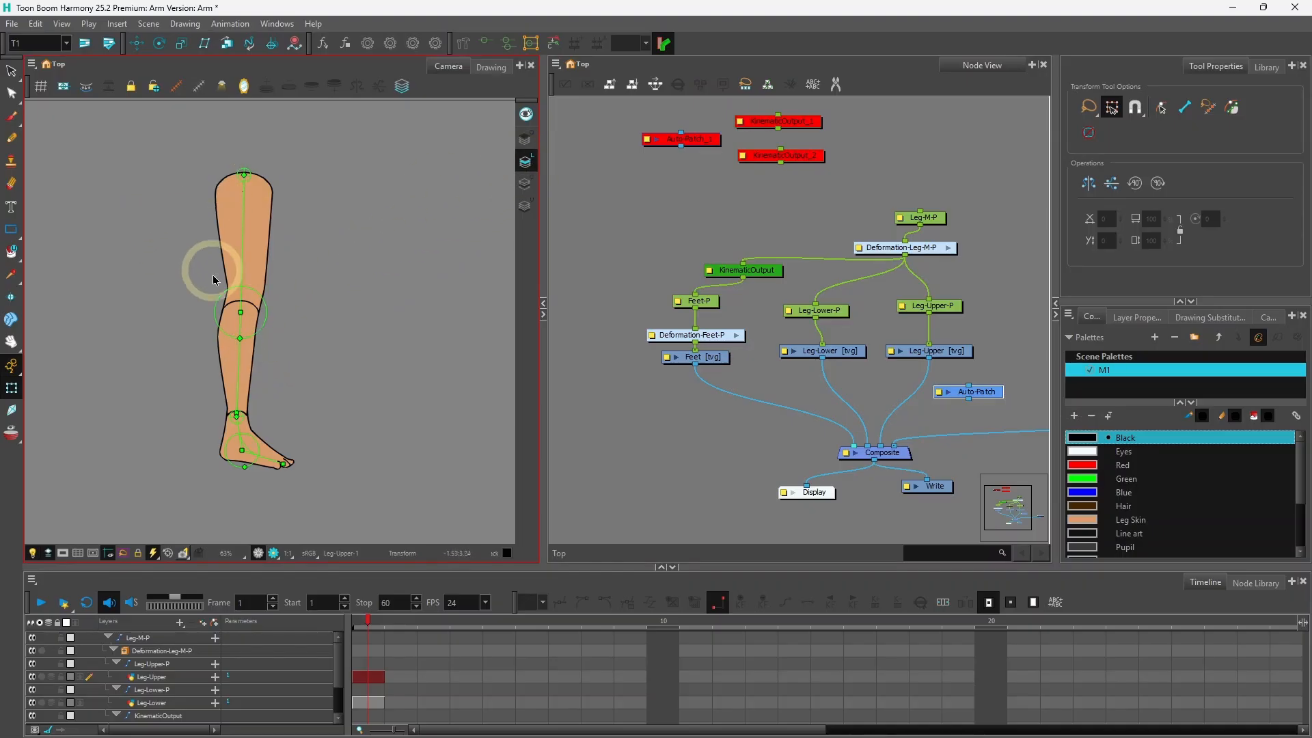
click(522, 184)
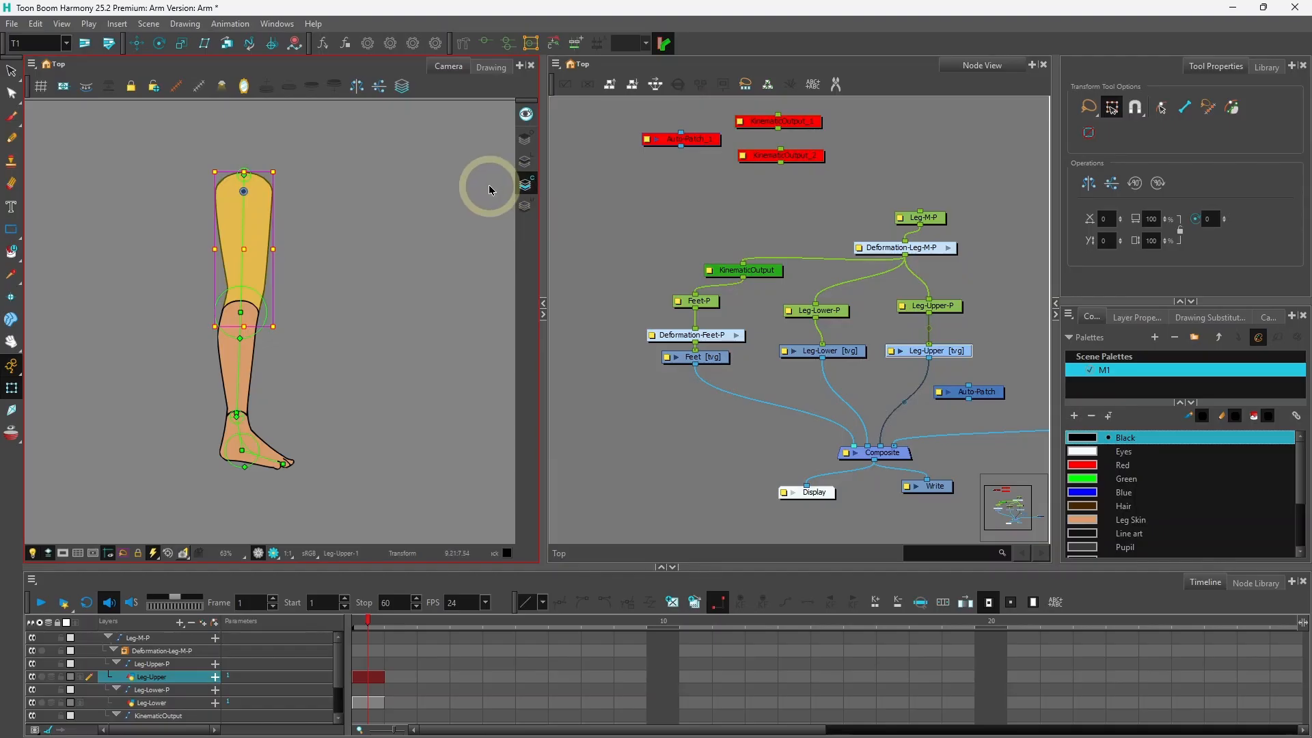
key(alt+s)
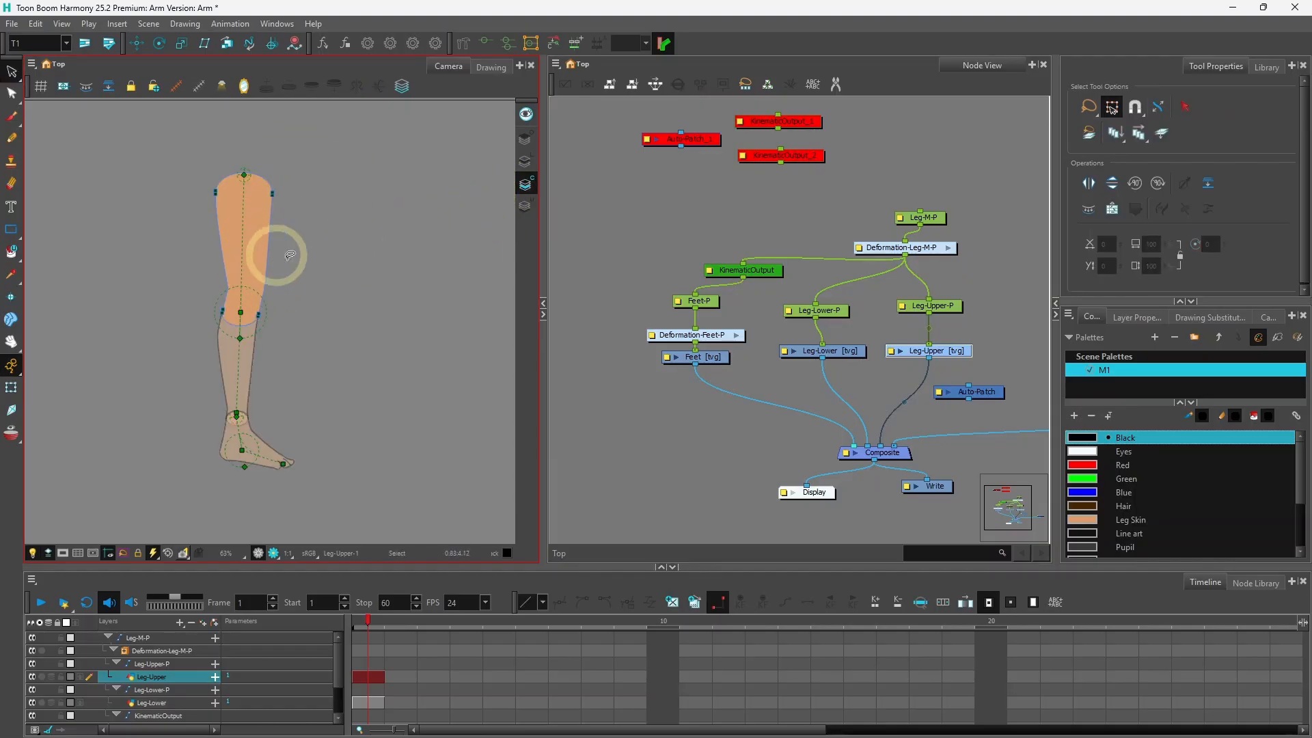
Step: Place Auto-Patch between Leg-Lower and Leg-Upper, connect Leg-Upper's output to it, and connect Auto-Patch to the Composite in front of Leg-Lower
click(845, 347)
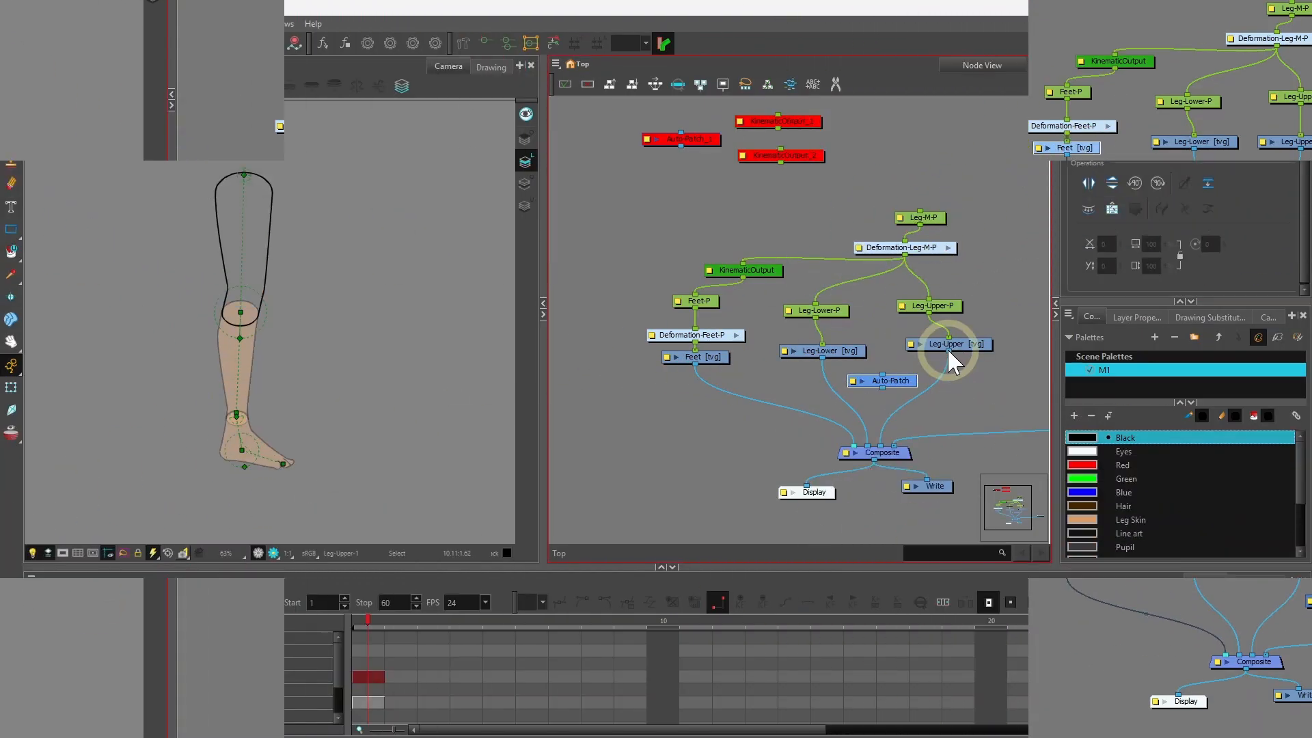
click(949, 347)
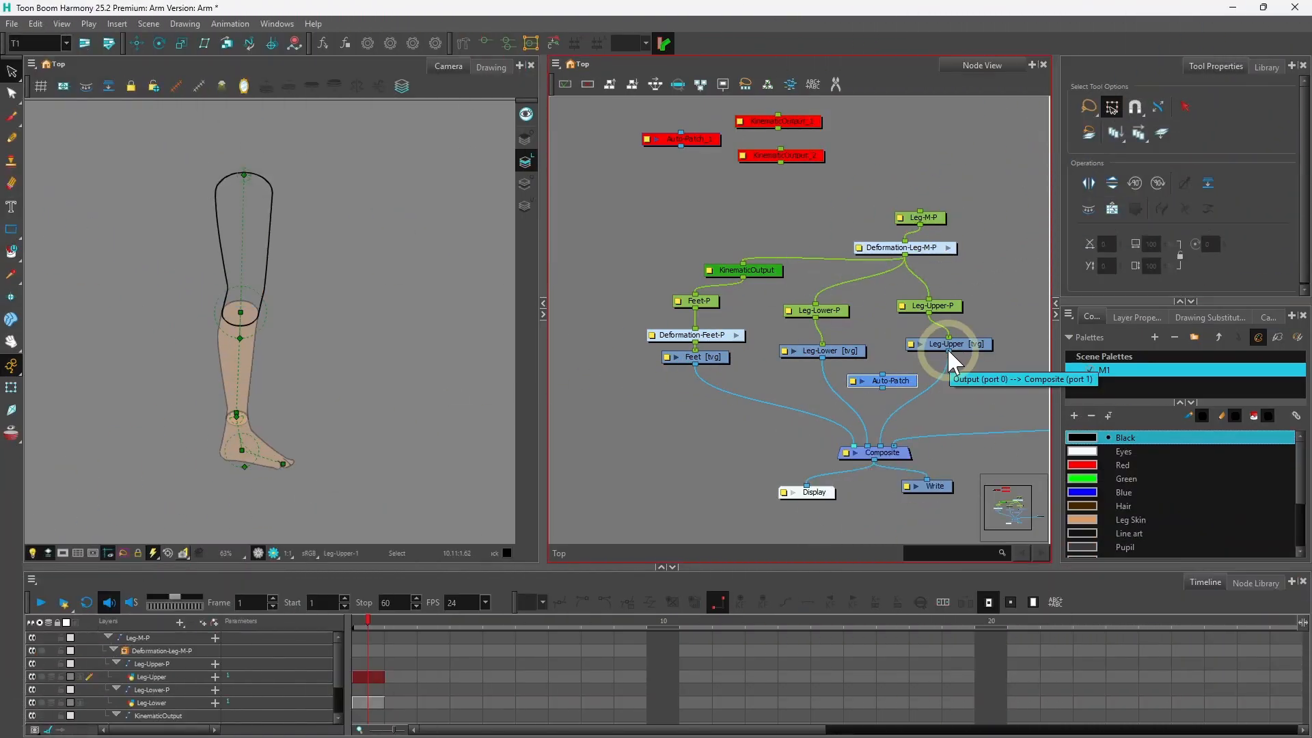
drag(948, 349, 885, 372)
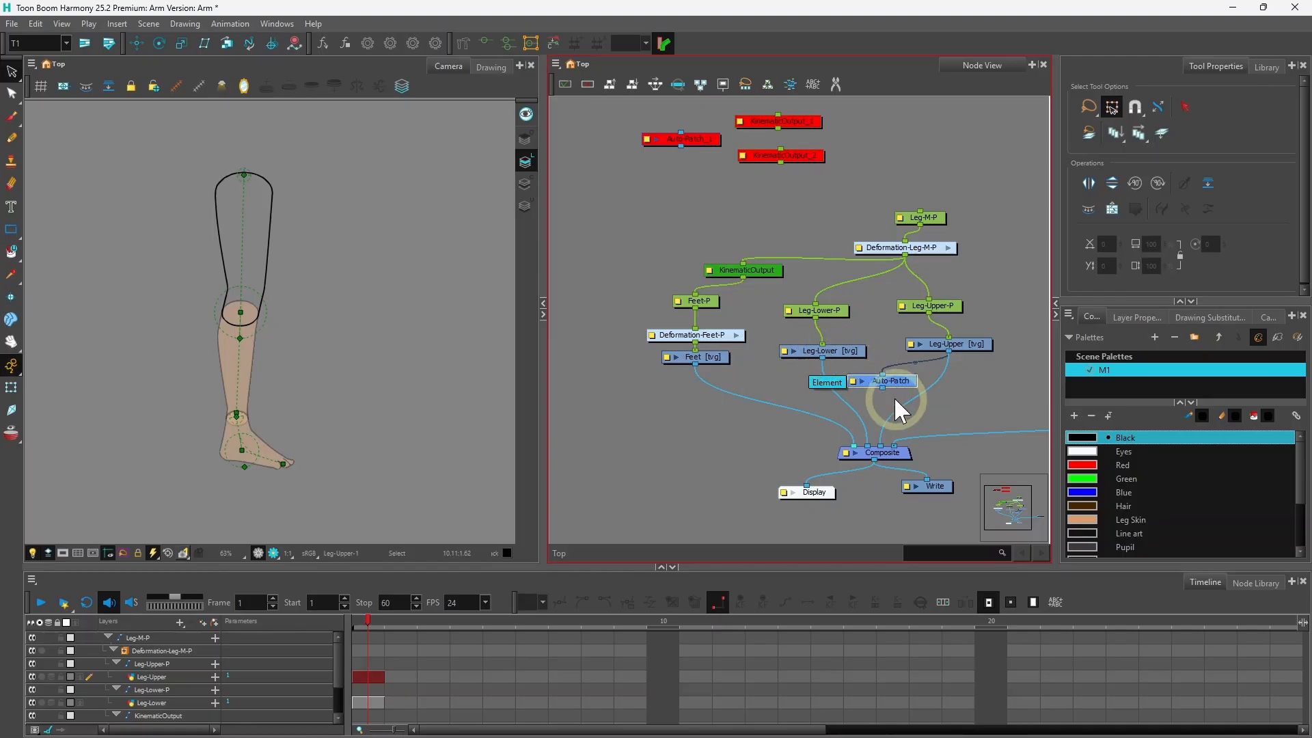
drag(882, 388, 889, 460)
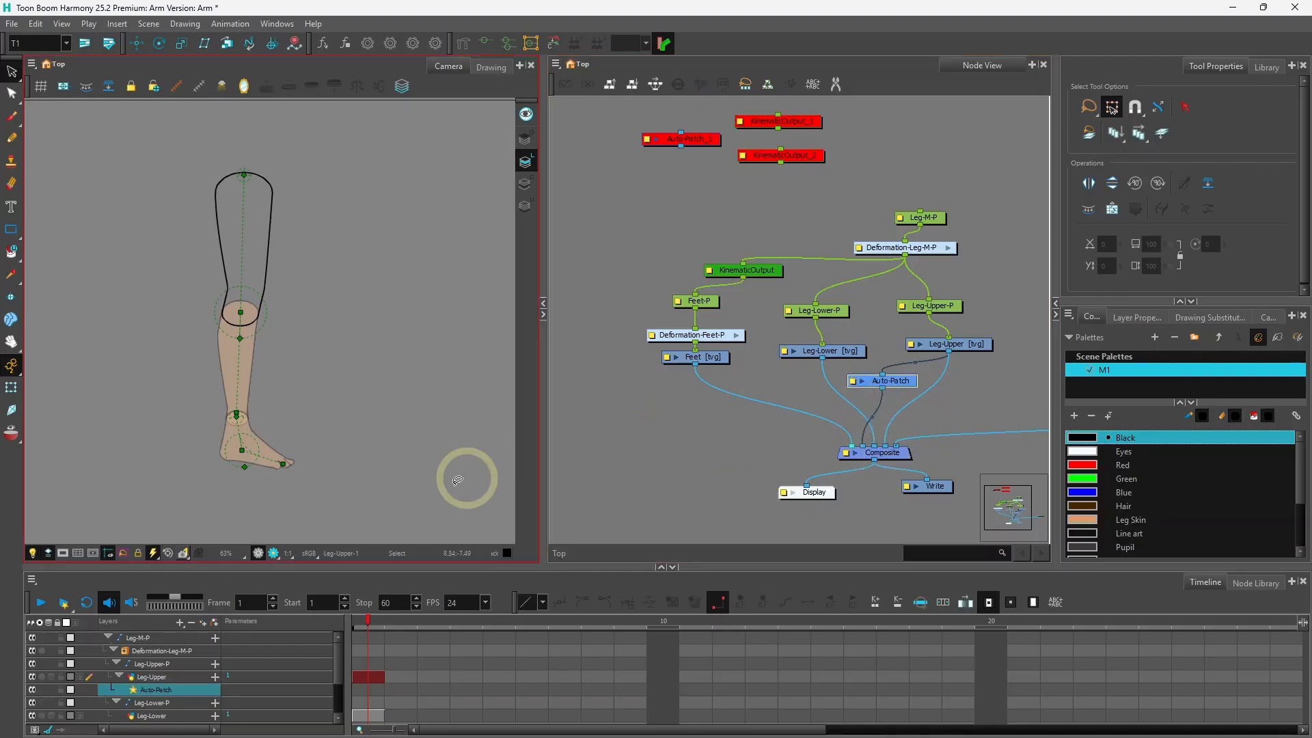
Step: Preview the patched knee joint in Render View and return to the OpenGL view
click(953, 311)
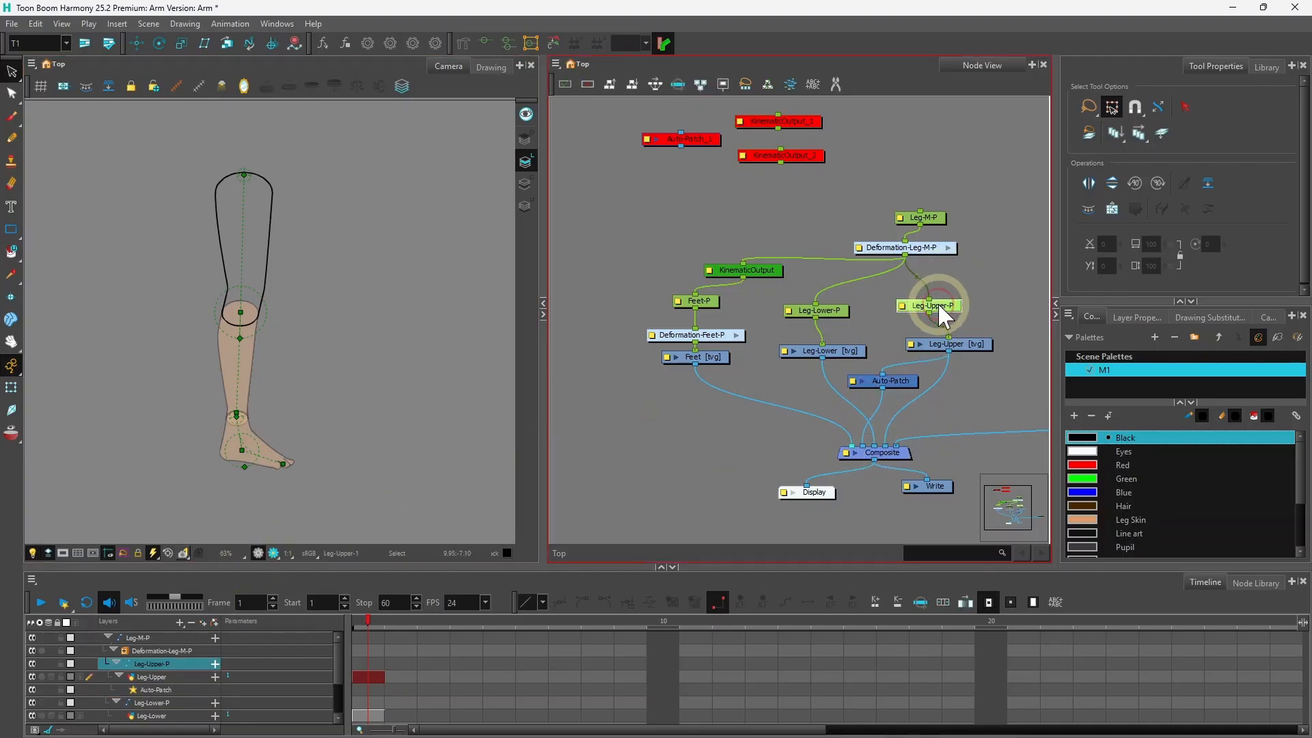
click(273, 551)
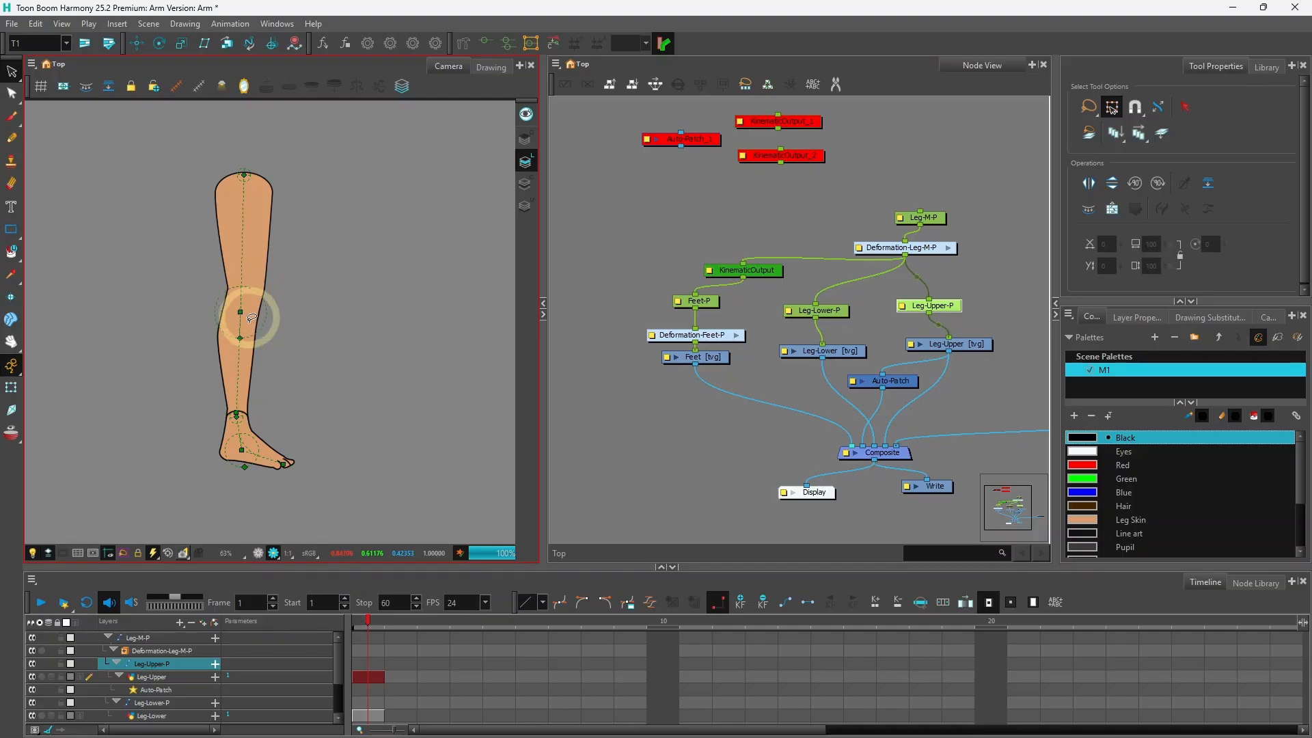
click(259, 551)
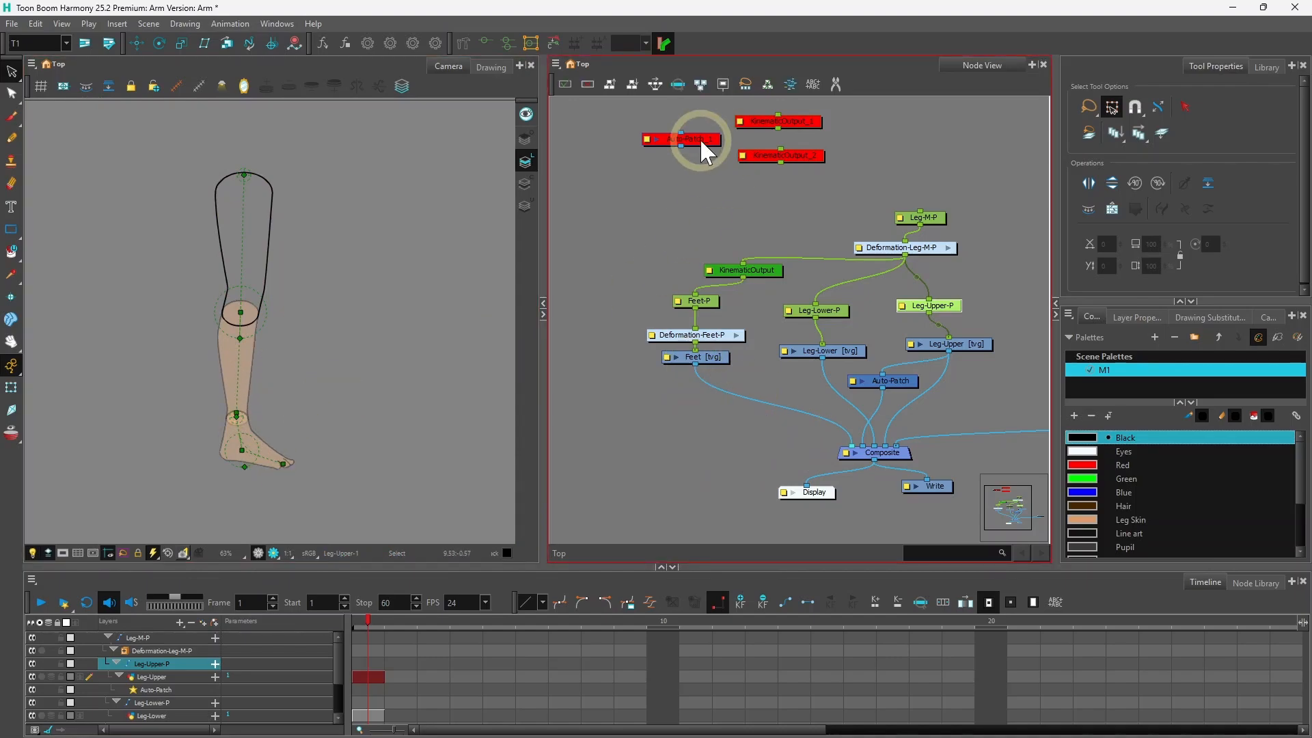
Step: Enable Auto-Patch_1 and position it beneath the Leg-Lower drawing node, beside the first Auto-Patch
drag(700, 138, 685, 419)
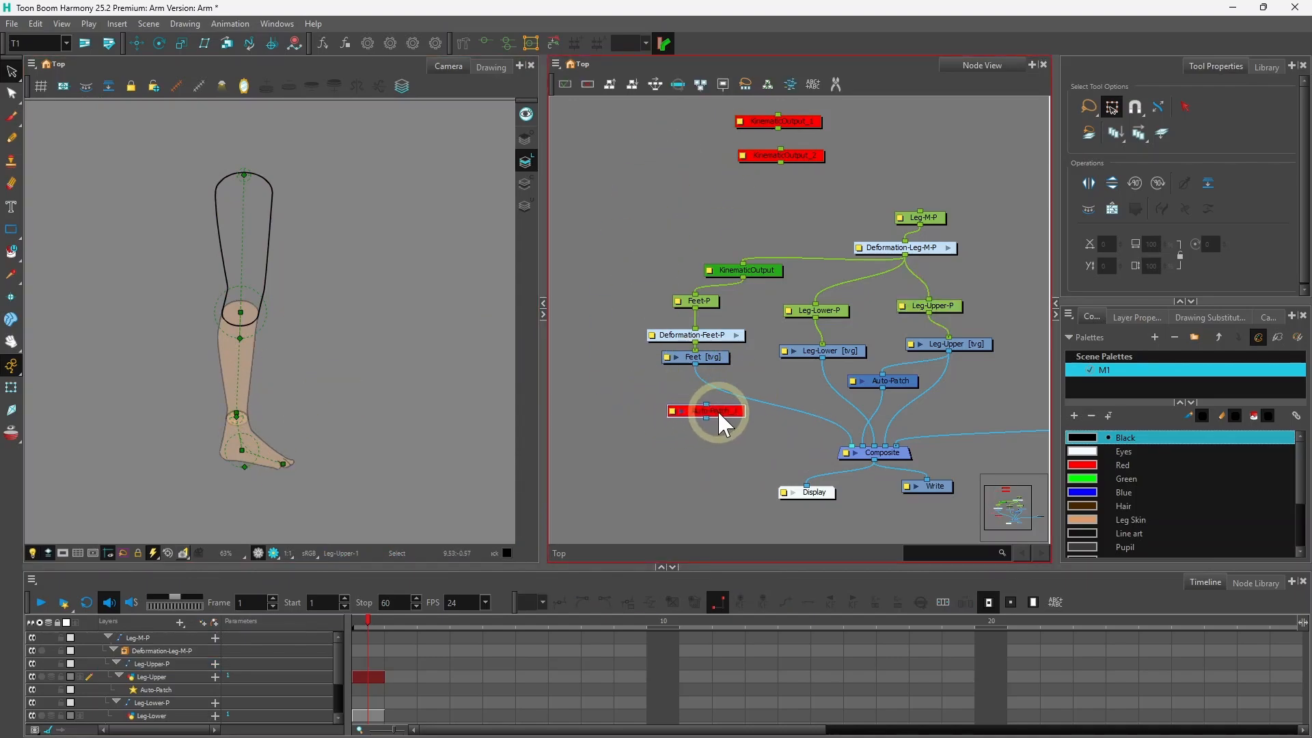
key(a)
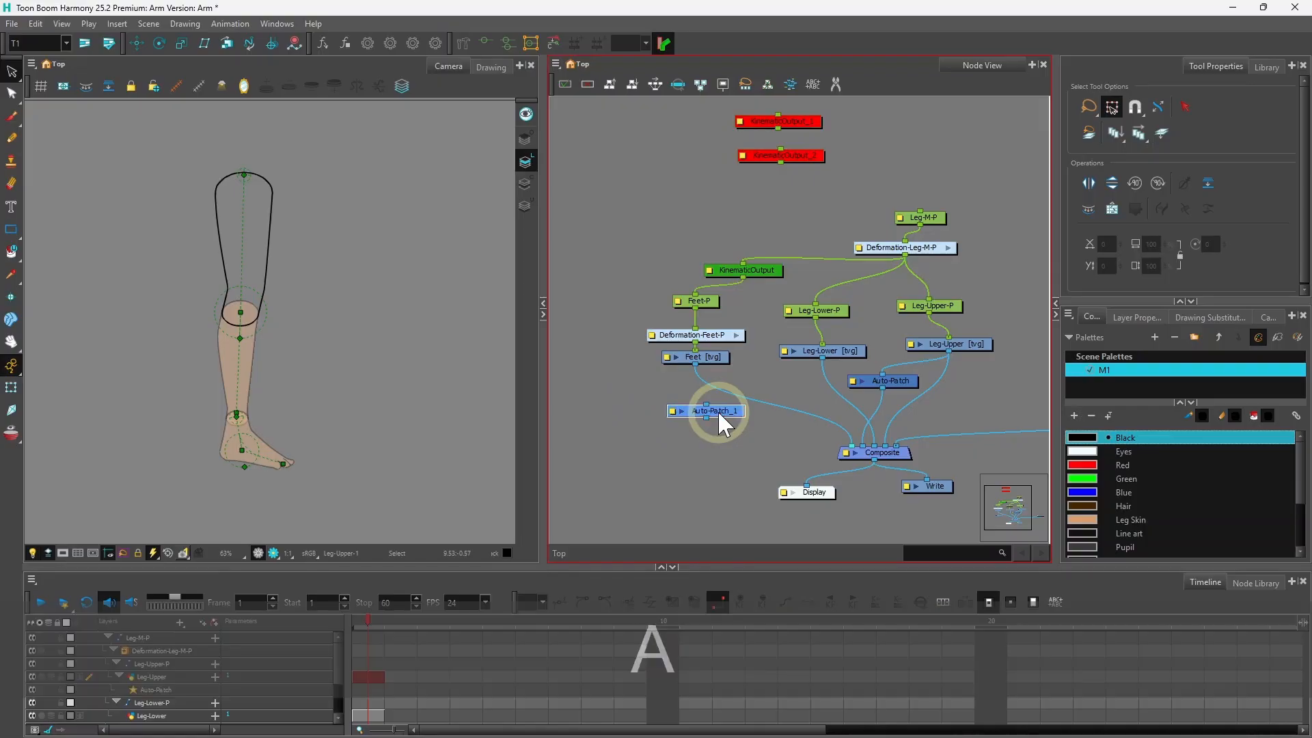
mouse_move(718, 410)
mouse_down()
mouse_move(799, 386)
mouse_move(839, 342)
mouse_move(822, 349)
mouse_up()
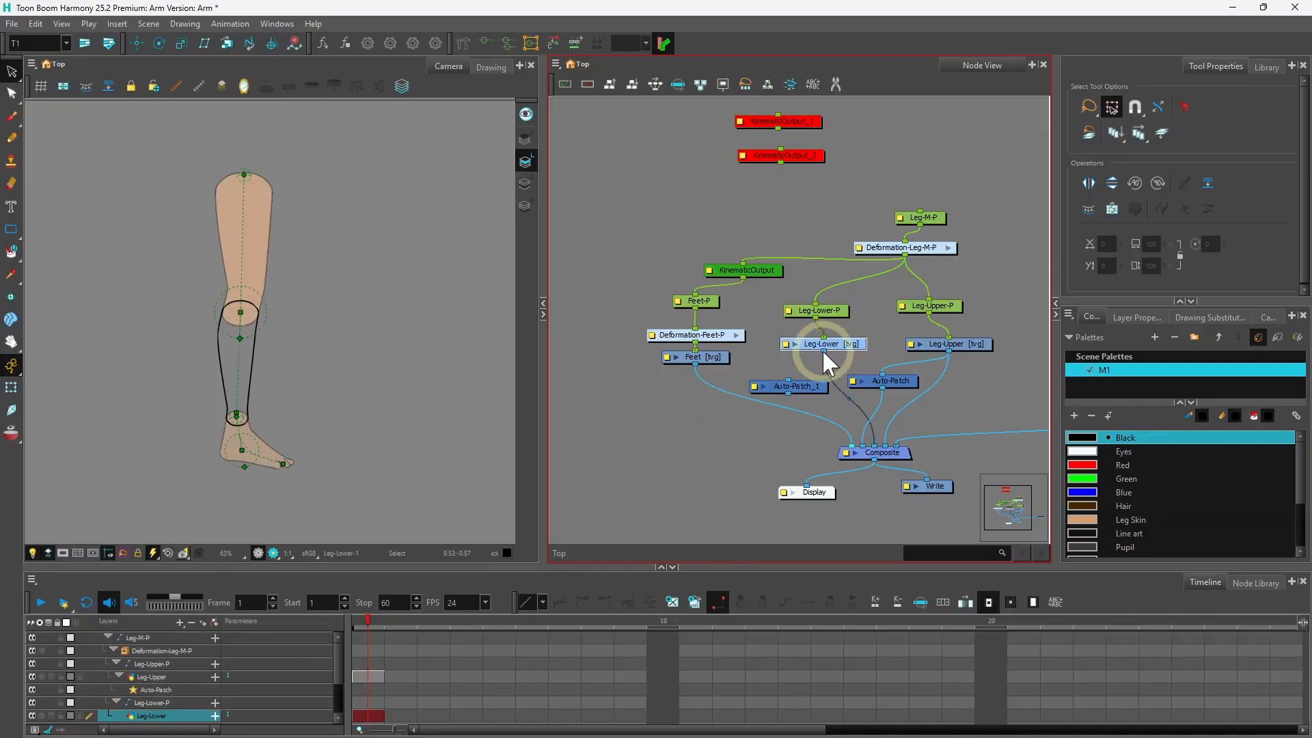
drag(830, 368, 840, 372)
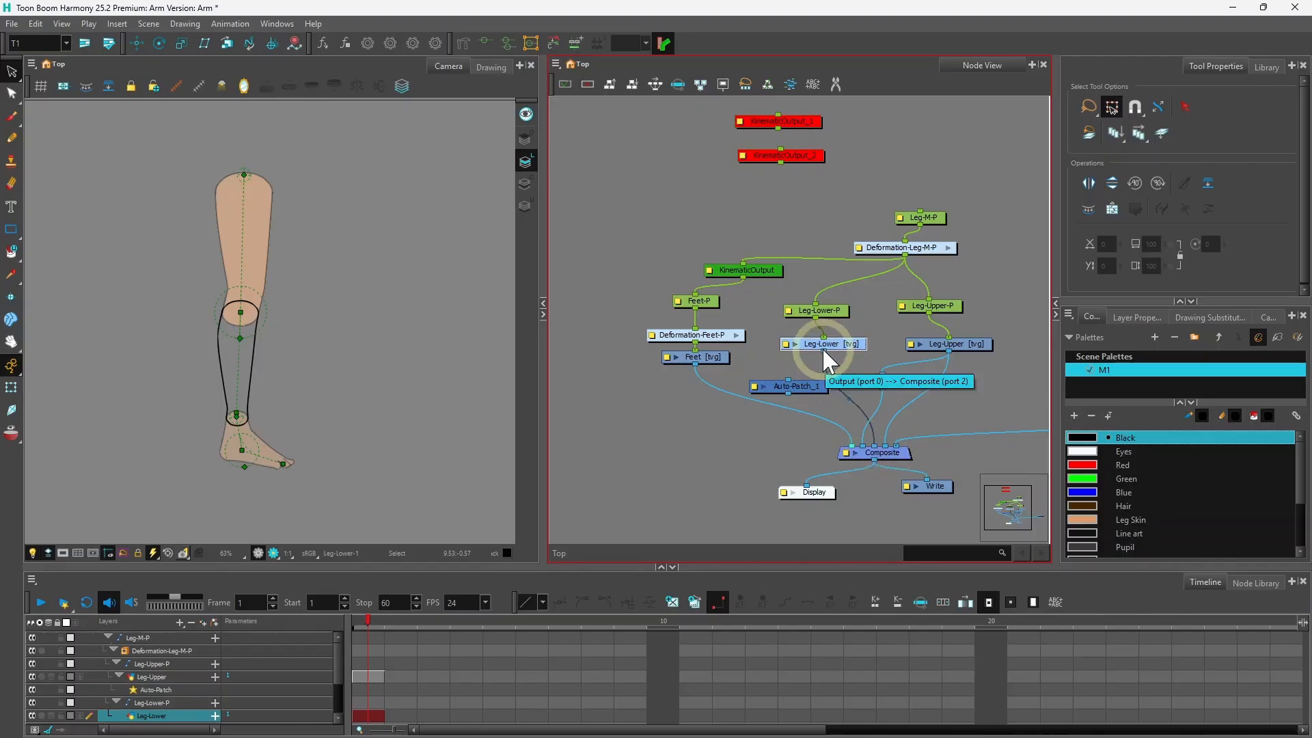
Step: Connect Leg-Lower's output to Auto-Patch_1 and Auto-Patch_1 to the Composite, and preview the ankle joint in Render View
drag(823, 350, 789, 380)
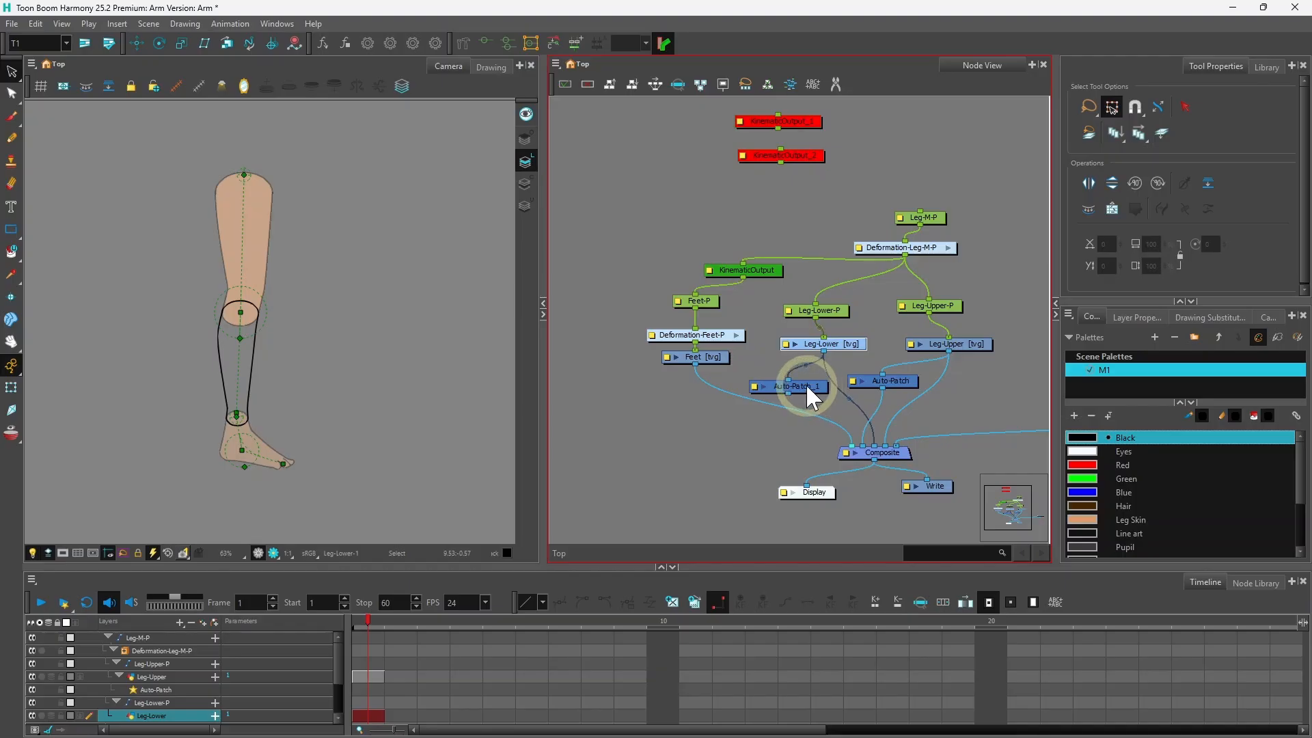
click(809, 384)
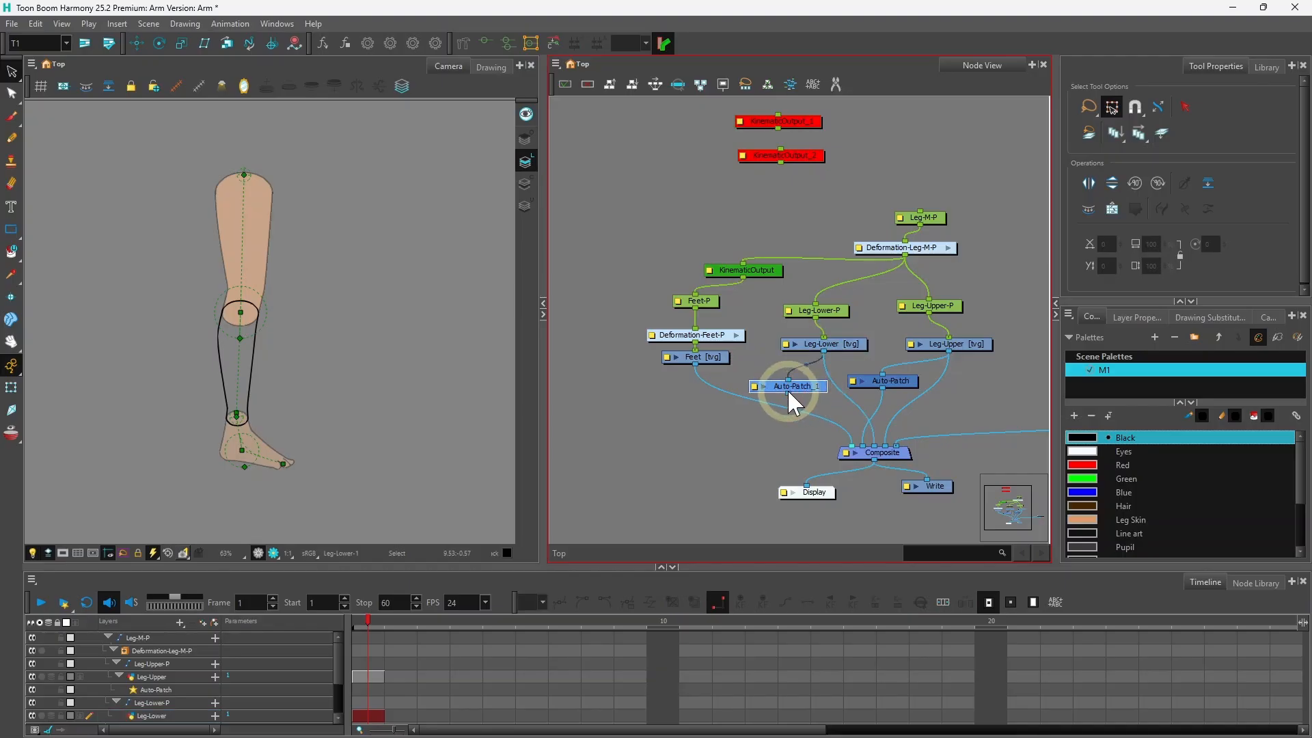
drag(789, 393, 842, 445)
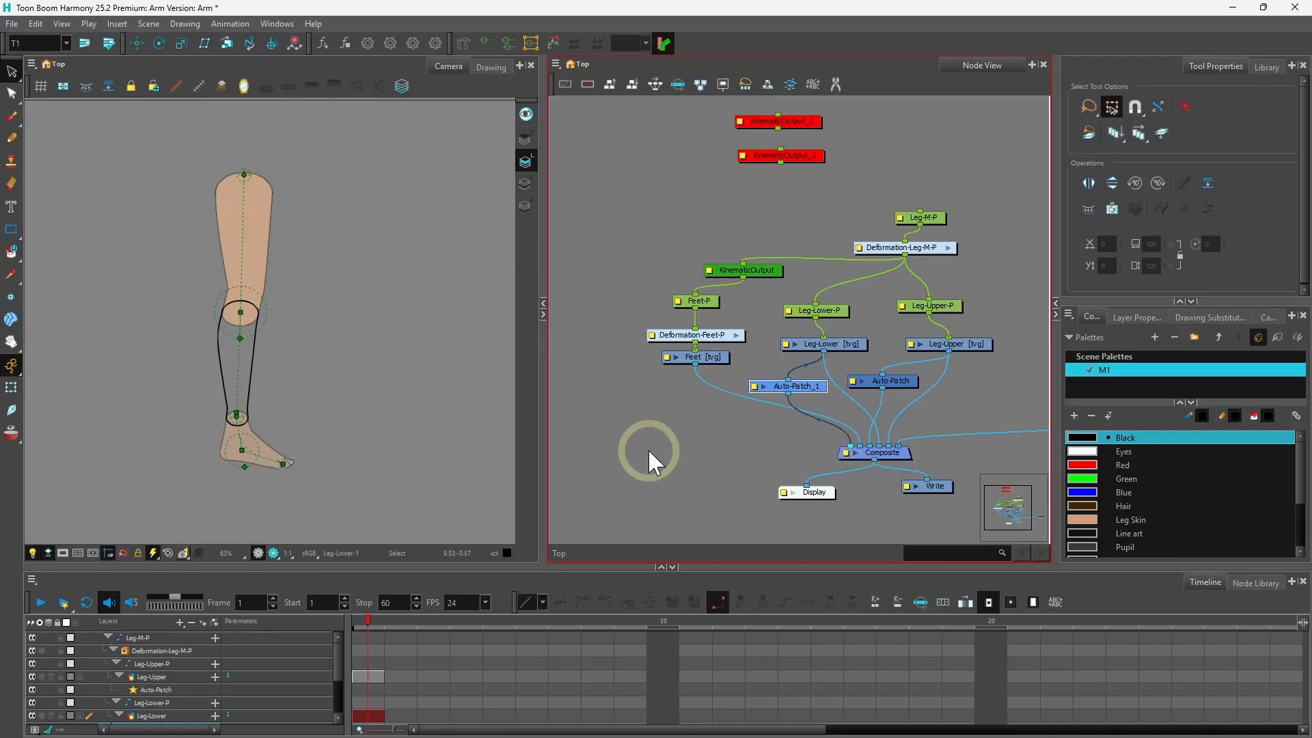
click(274, 552)
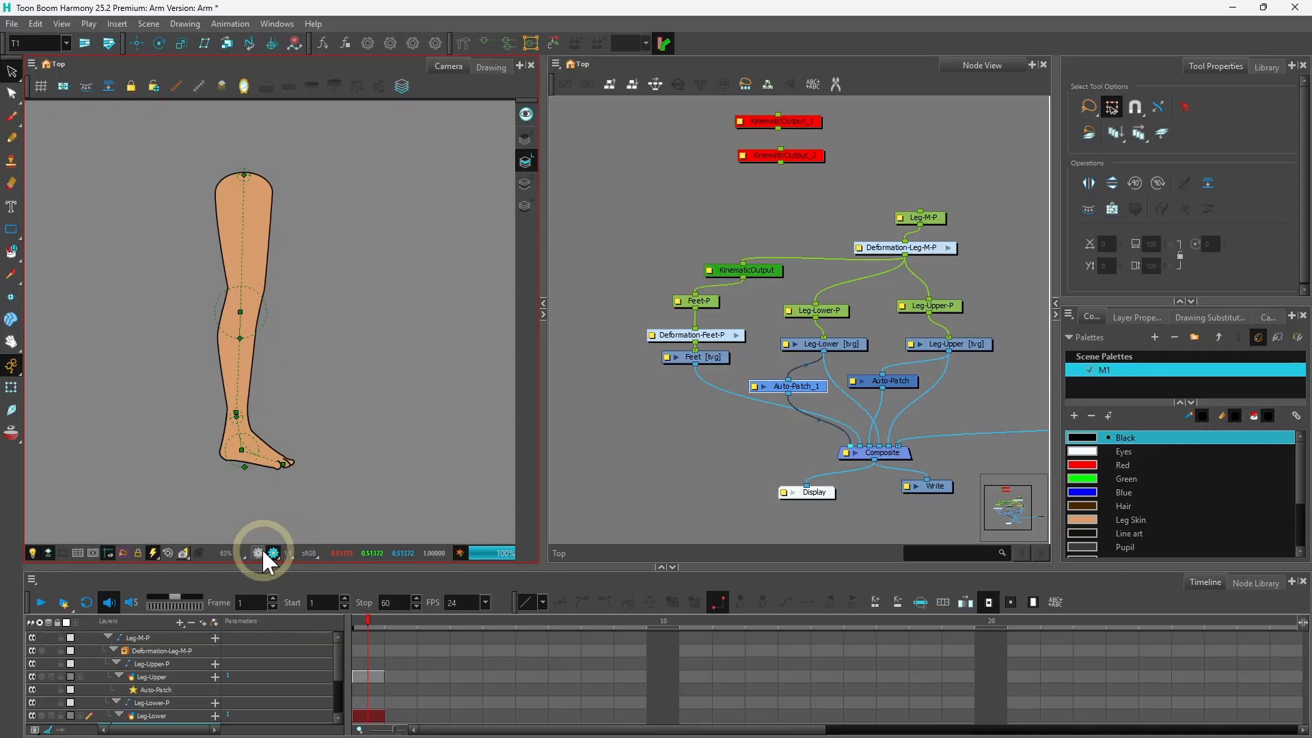
Step: Bend the lower leg up behind the knee and rotate the foot with the Transform tool to test both patched joints
click(11, 387)
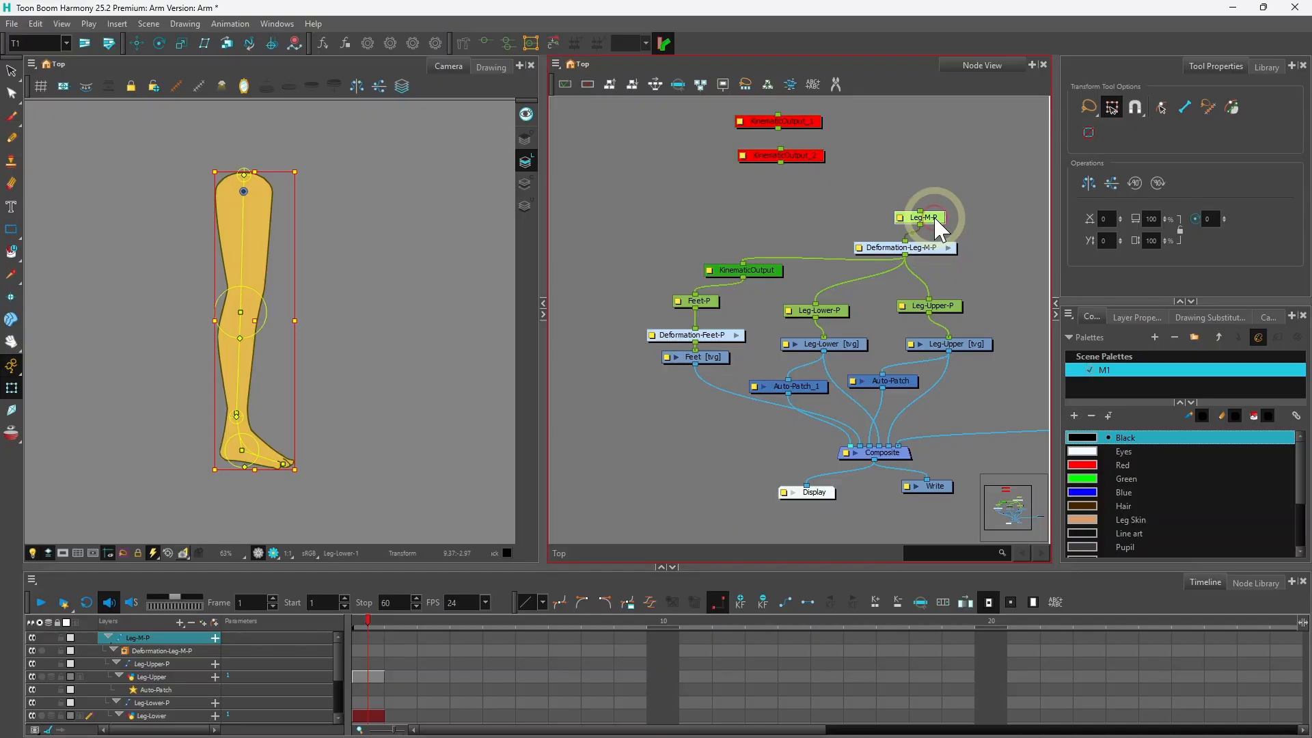
click(935, 306)
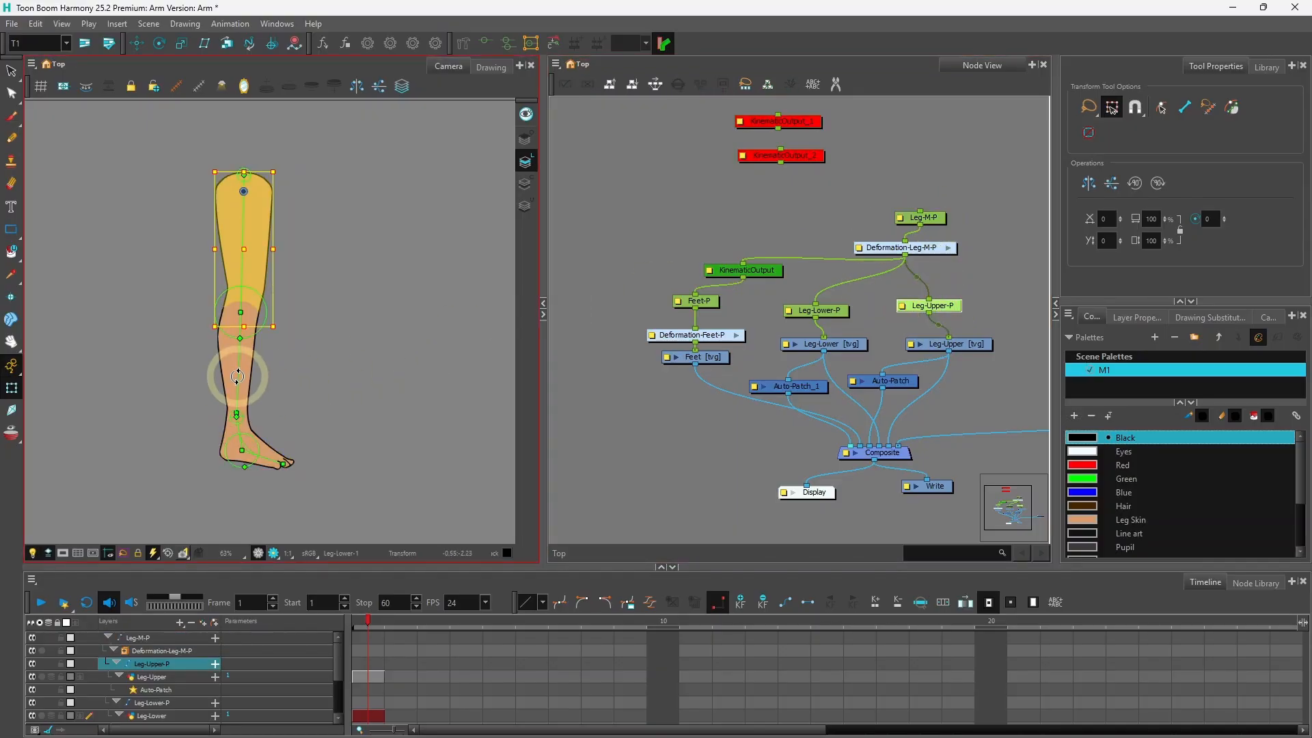
drag(238, 376, 170, 322)
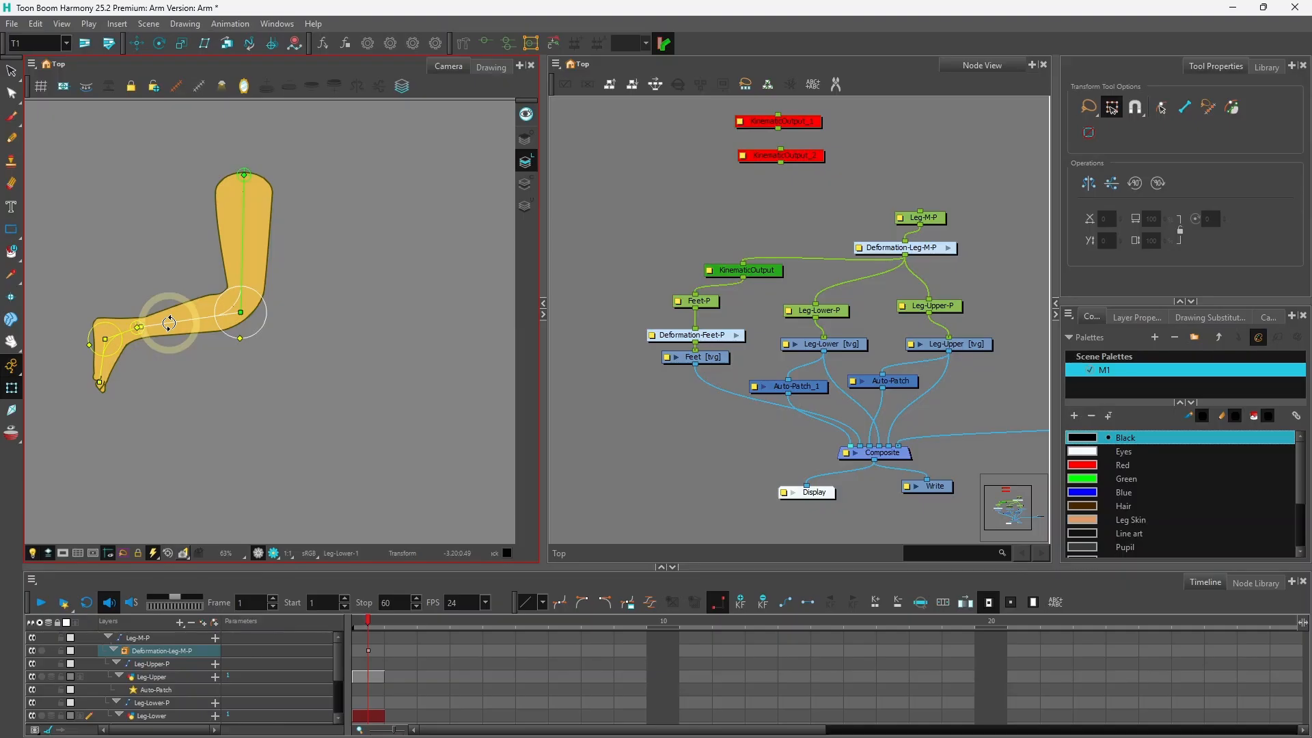
drag(169, 322, 241, 374)
click(277, 453)
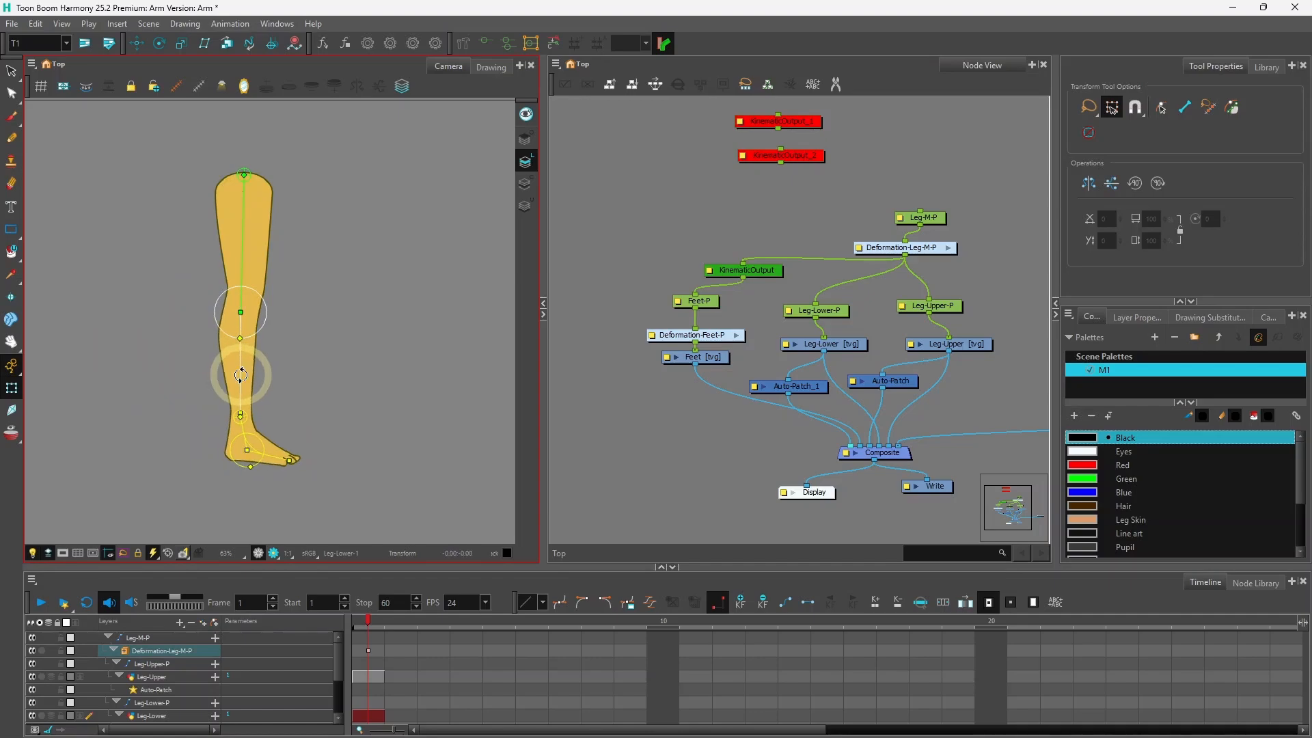
click(274, 457)
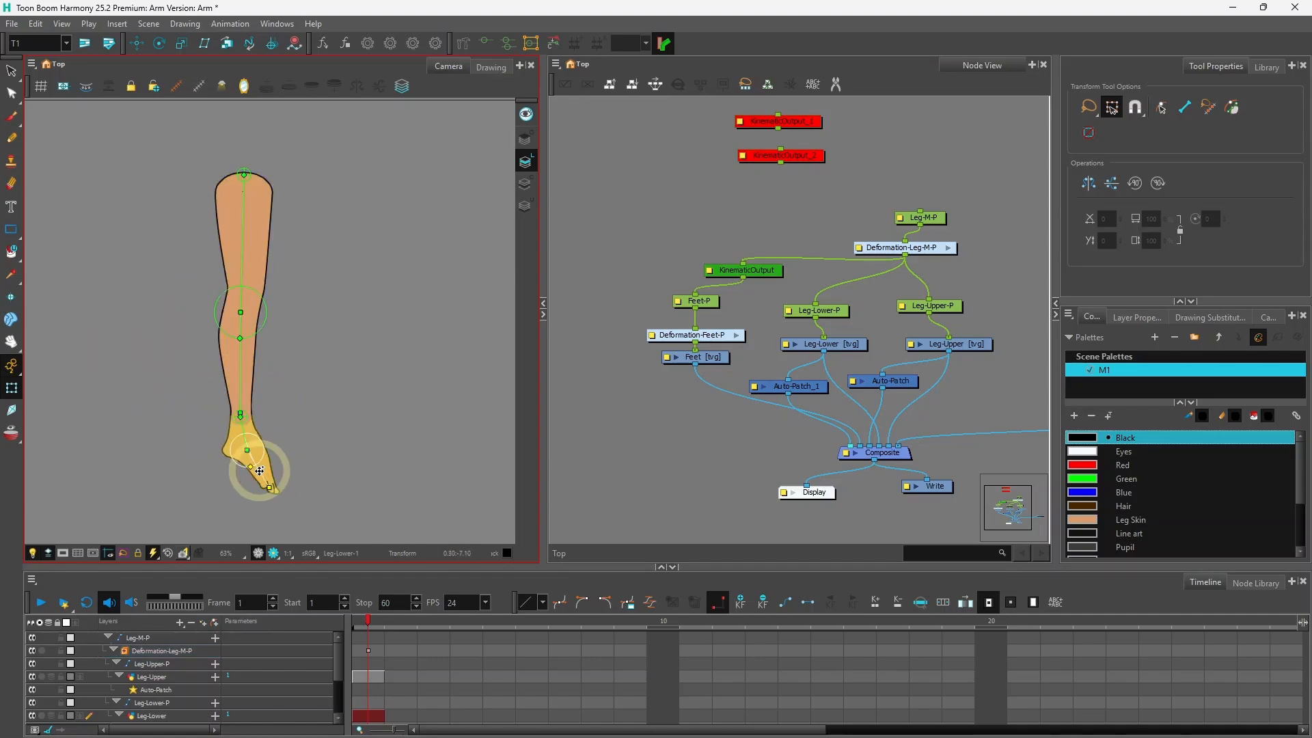
drag(240, 380, 167, 327)
click(100, 360)
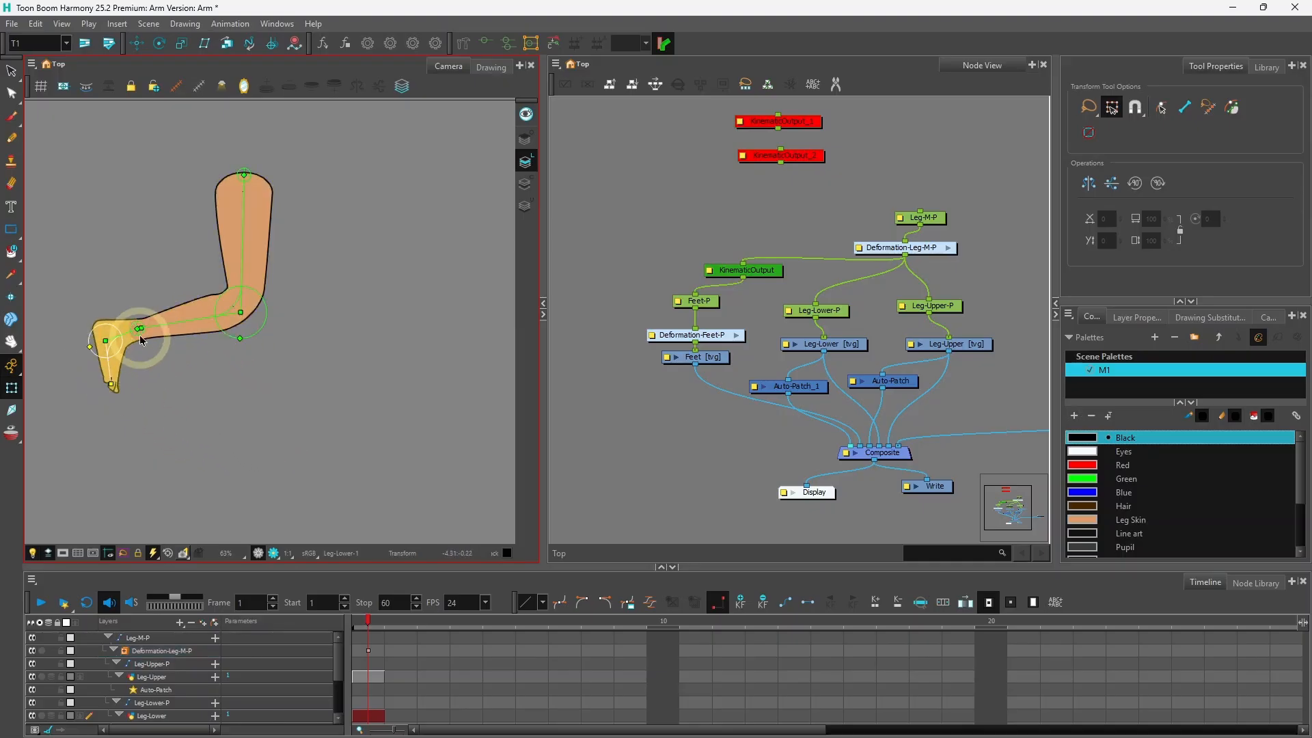